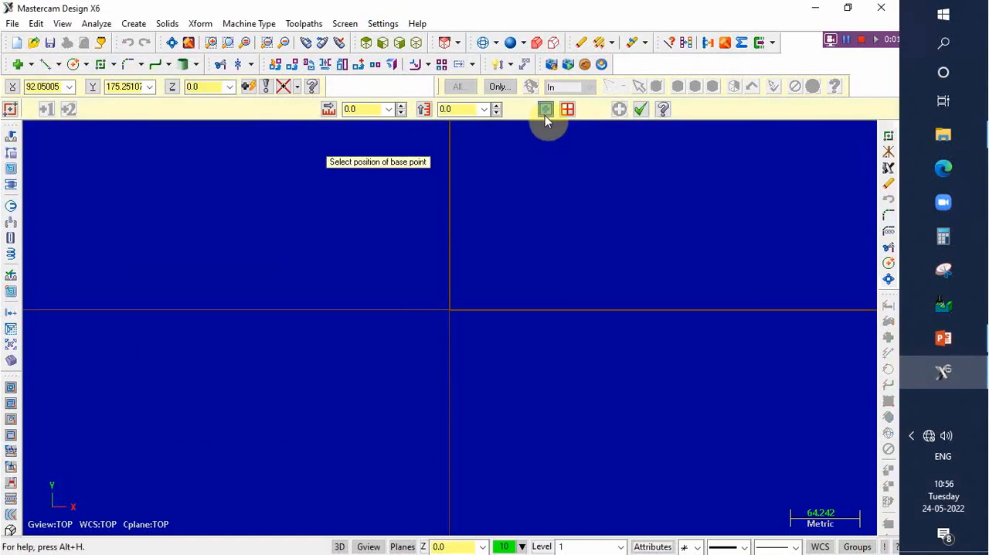
- Draw a 245 by 245 square centred on the origin
{"action": "left_click", "coordinate": [450, 311]}
{"action": "left_click", "coordinate": [608, 396]}
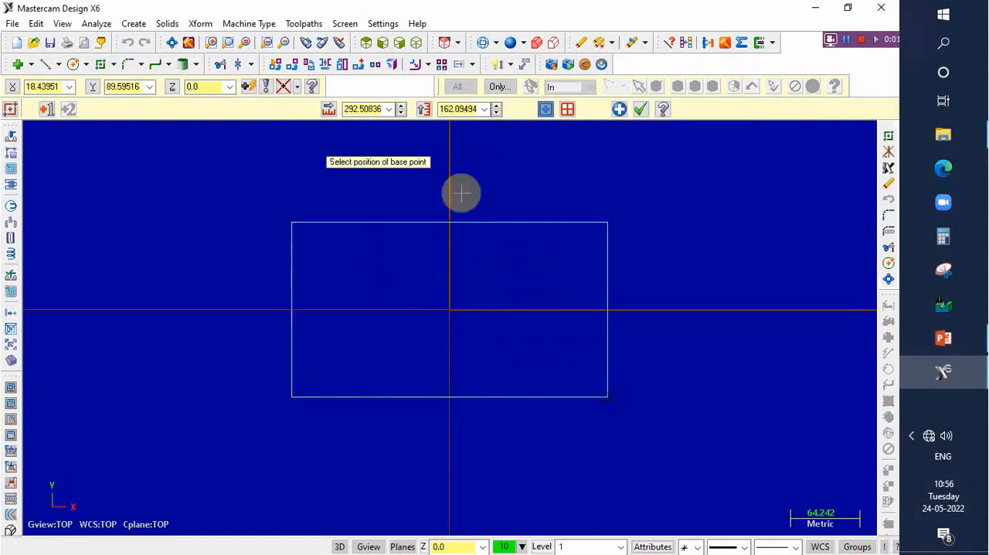
{"action": "left_click", "coordinate": [372, 110]}
{"action": "type", "text": "245"}
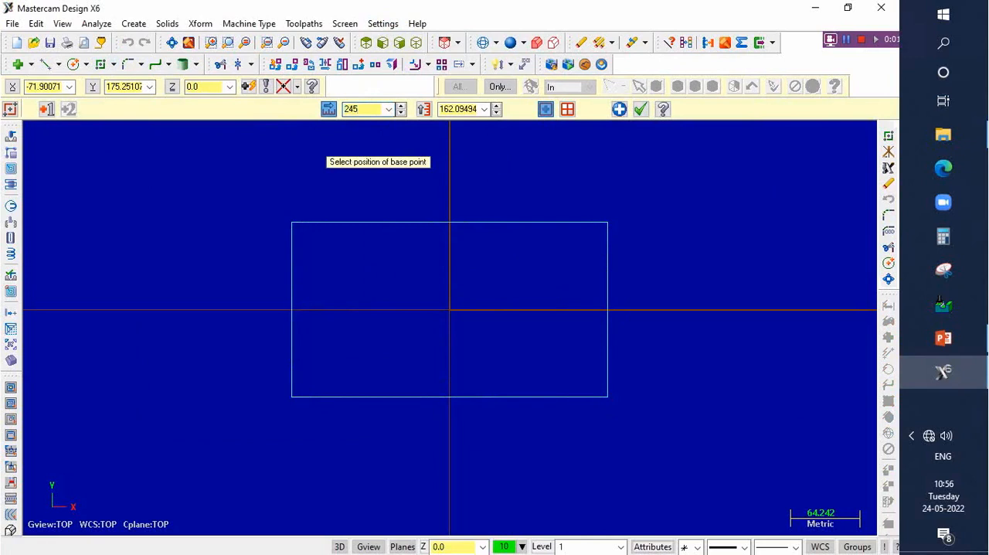
{"action": "left_click", "coordinate": [477, 109]}
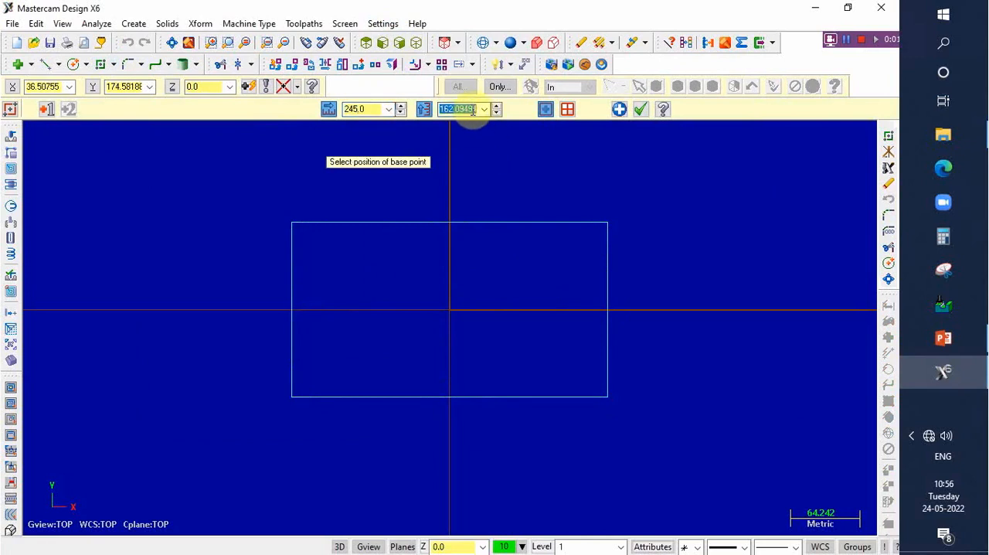
{"action": "type", "text": "245"}
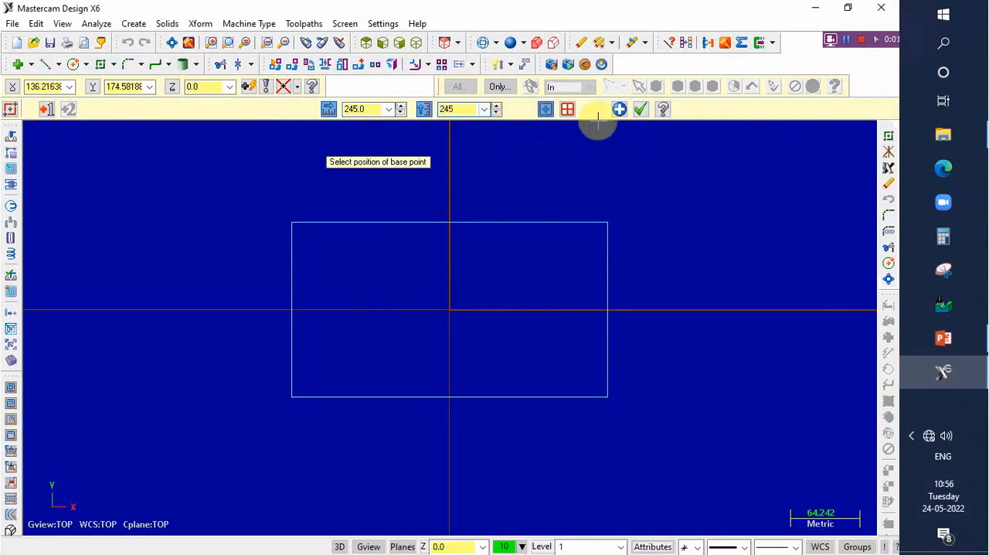
{"action": "left_click", "coordinate": [619, 109]}
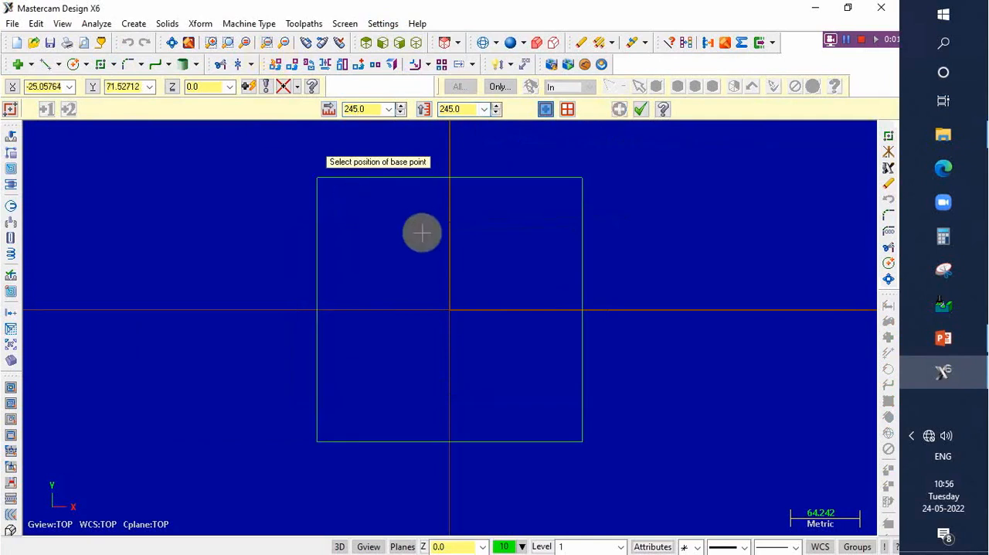
- Draw a second square of 200 by 200, centred on the origin inside the first, and finish the rectangle command
{"action": "scroll", "coordinate": [421, 232], "scroll_direction": "up", "scroll_amount": 1}
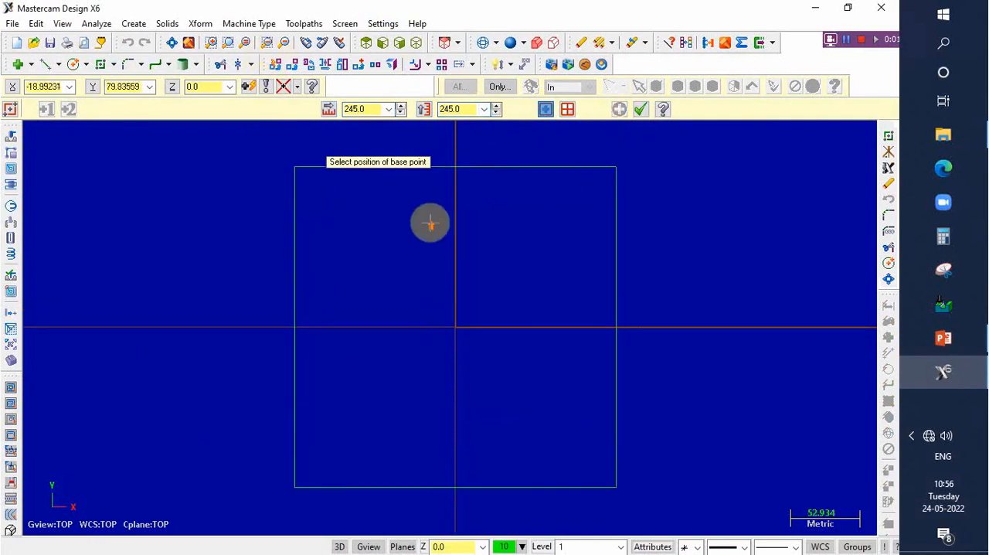
{"action": "left_click", "coordinate": [456, 327]}
{"action": "left_click", "coordinate": [554, 427]}
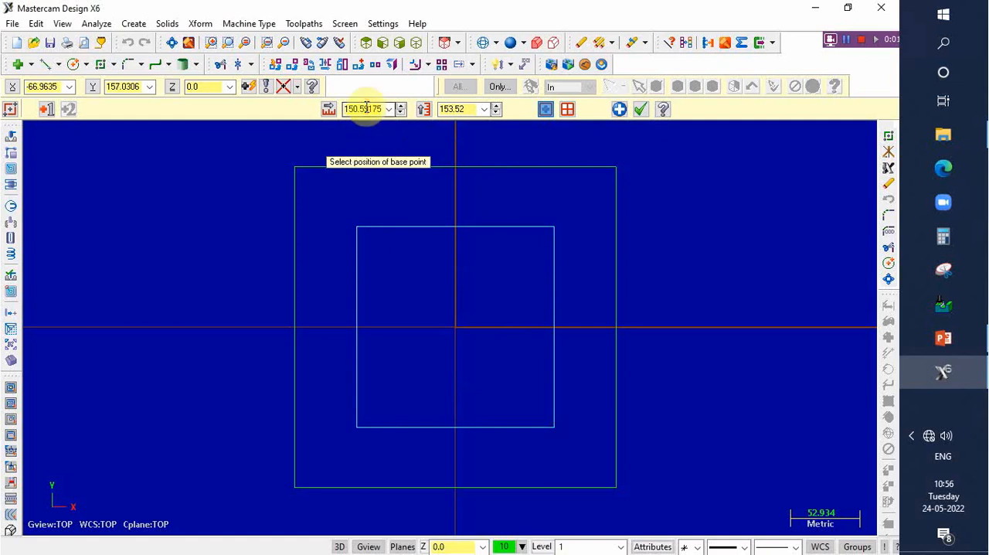
{"action": "type", "text": "200"}
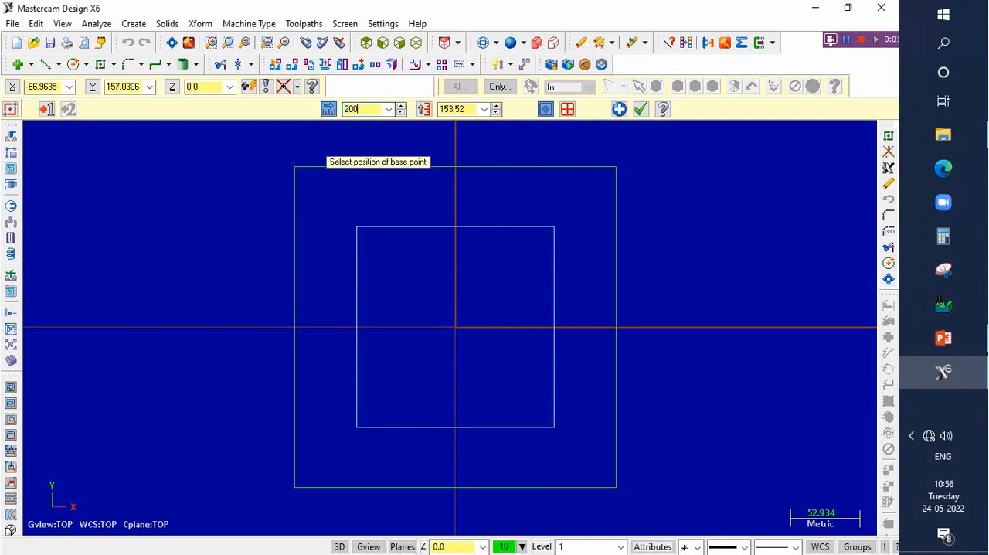
{"action": "left_click", "coordinate": [459, 108]}
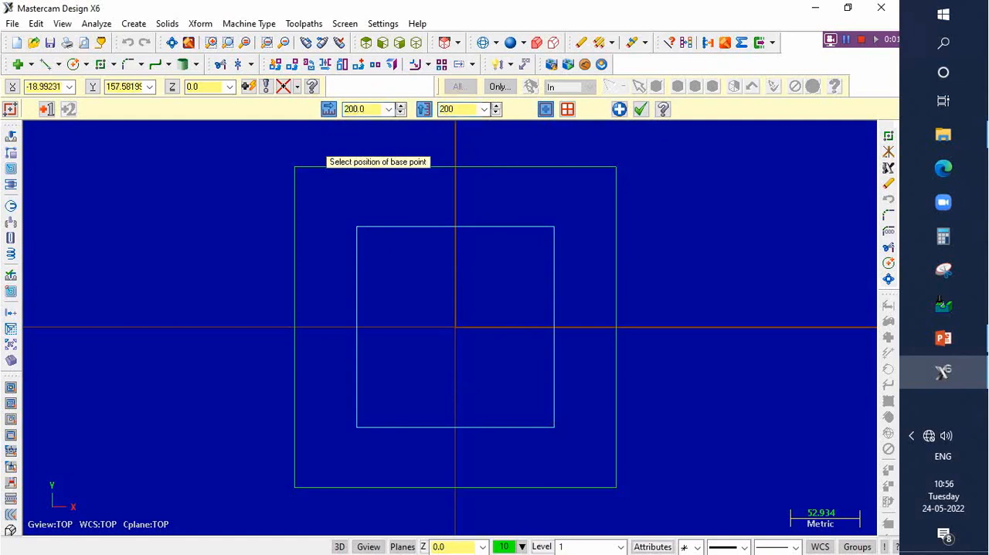
{"action": "left_click", "coordinate": [618, 109]}
{"action": "left_click", "coordinate": [619, 110]}
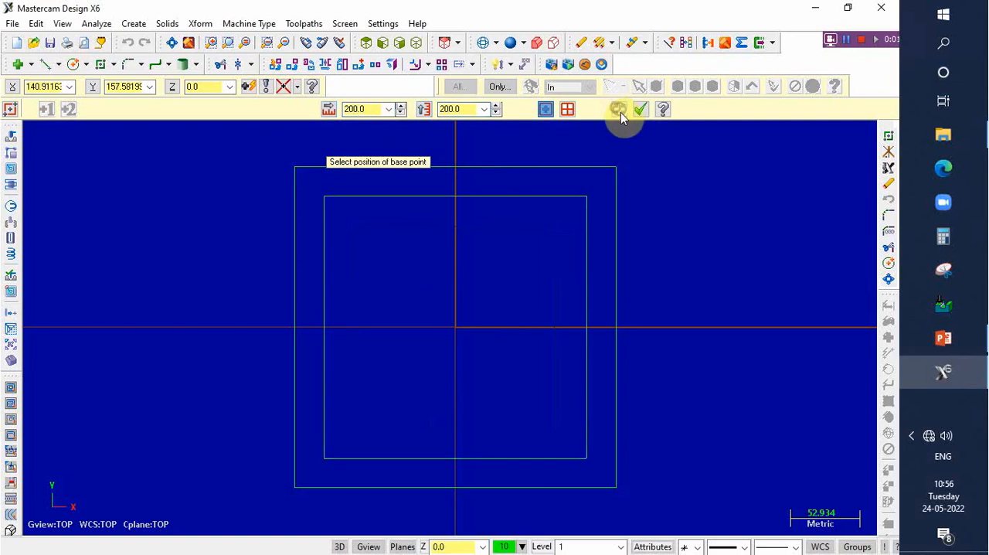
{"action": "left_click", "coordinate": [641, 108]}
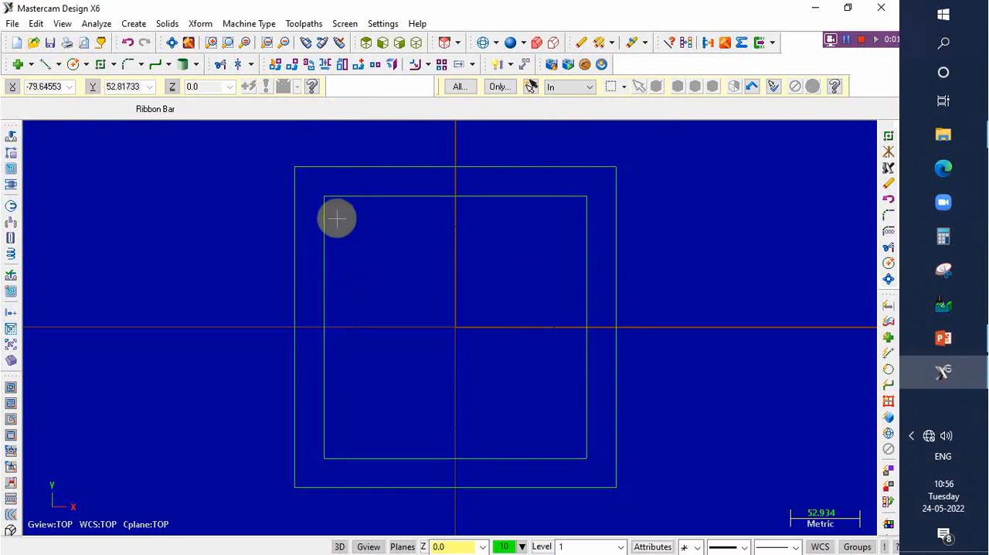
- Create four circles of radius 20 centred on the midpoints of the inner square's sides
{"action": "left_click", "coordinate": [87, 65]}
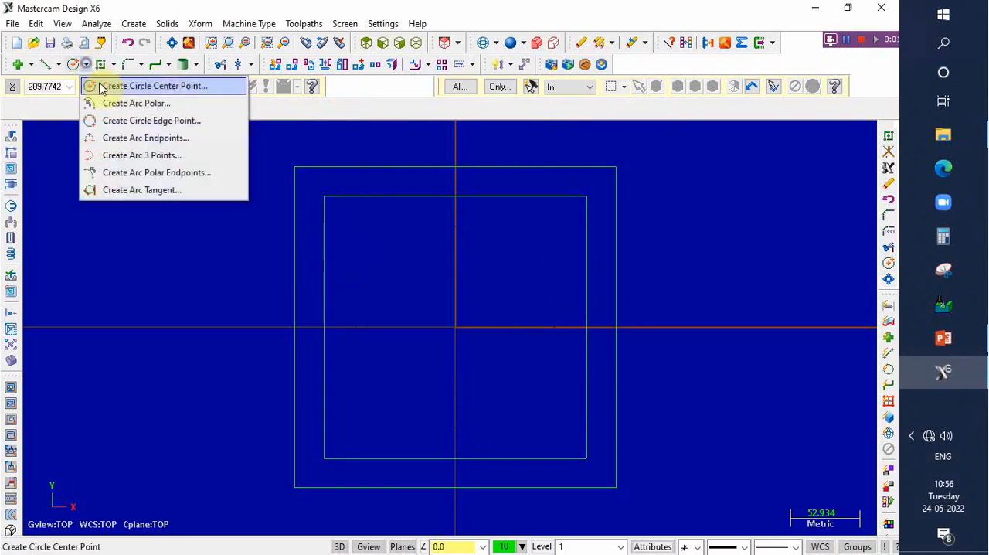
{"action": "left_click", "coordinate": [112, 86]}
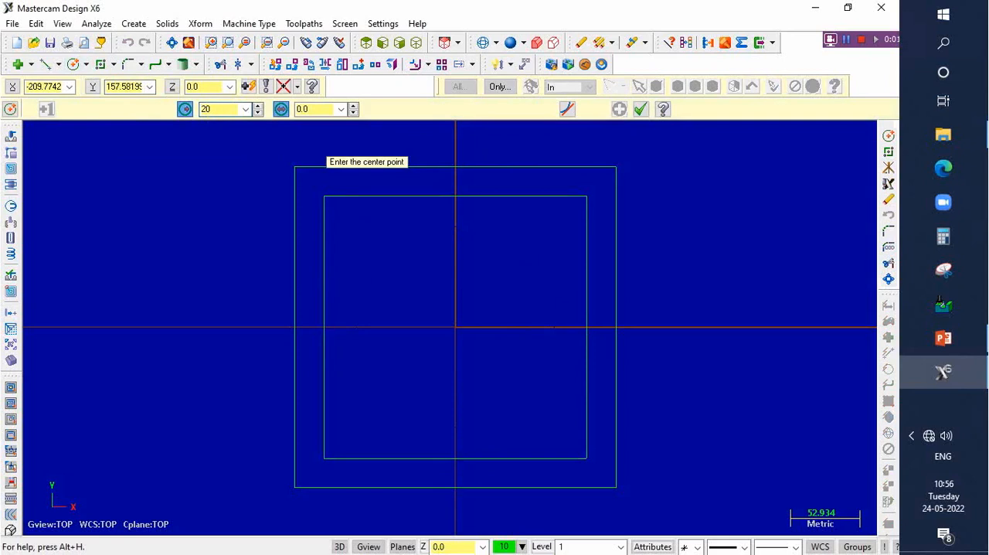
{"action": "left_click", "coordinate": [186, 111]}
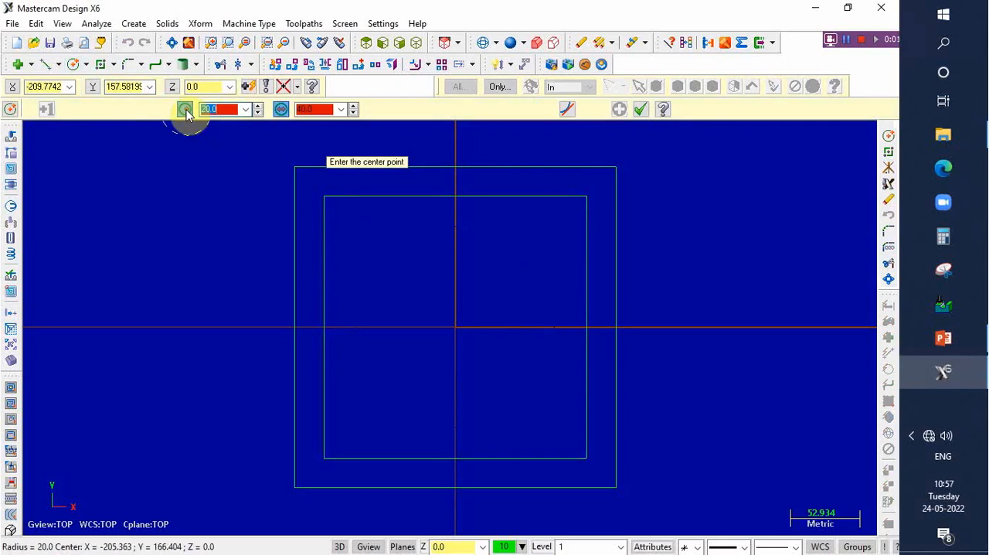
{"action": "left_click", "coordinate": [457, 197]}
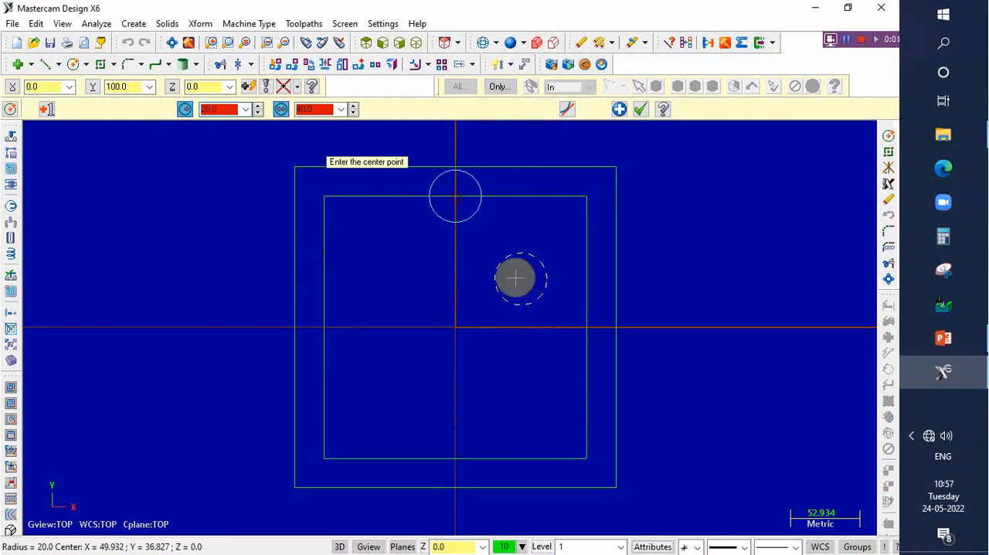
{"action": "left_click", "coordinate": [587, 328]}
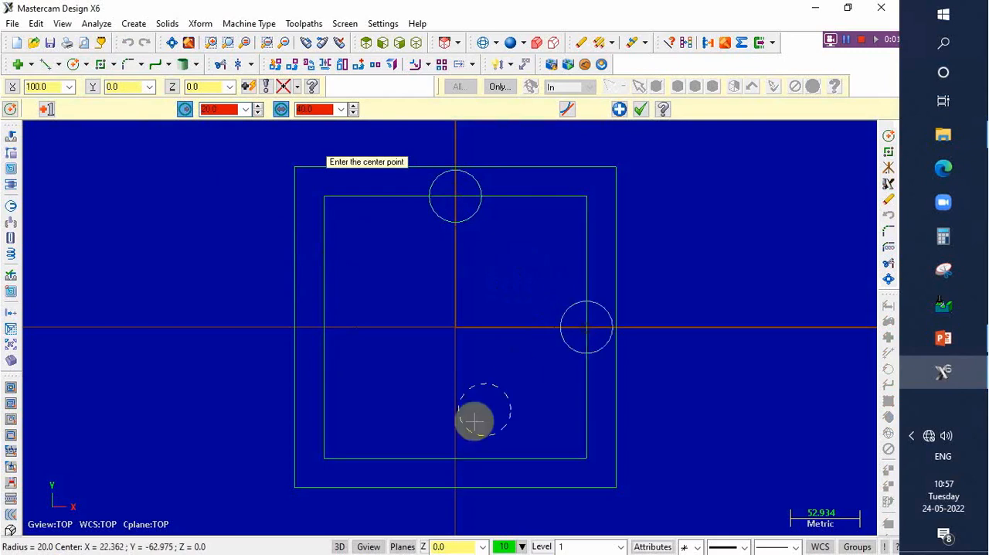
{"action": "left_click", "coordinate": [455, 458]}
{"action": "left_click", "coordinate": [327, 337]}
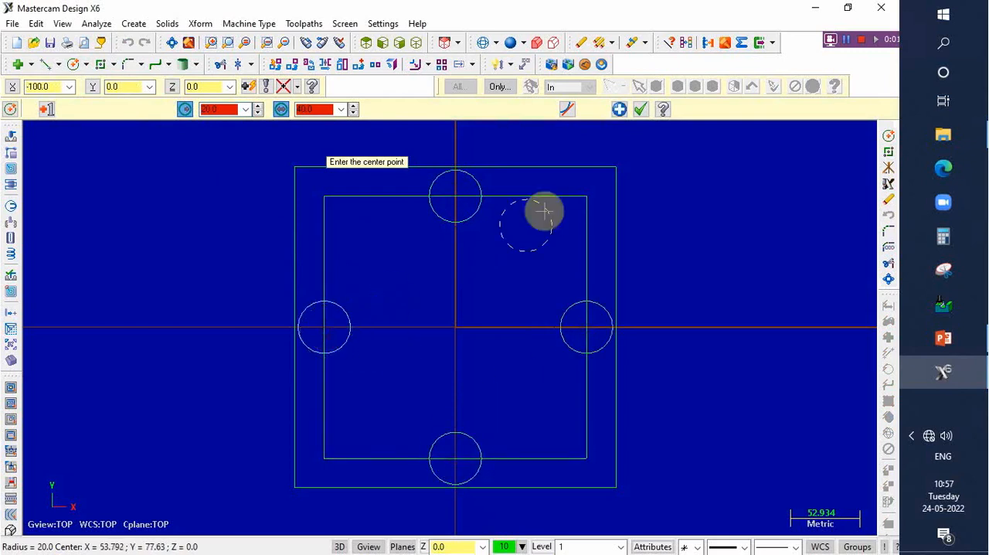
{"action": "left_click", "coordinate": [640, 109]}
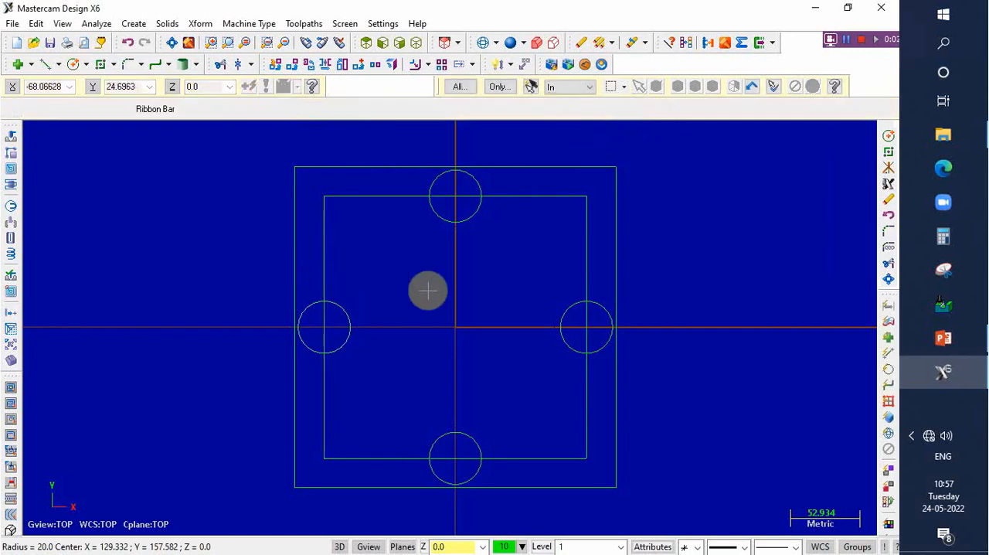
- Fillet all corners of the inner square as a chain with radius 20
{"action": "scroll", "coordinate": [428, 290], "scroll_direction": "up", "scroll_amount": 2}
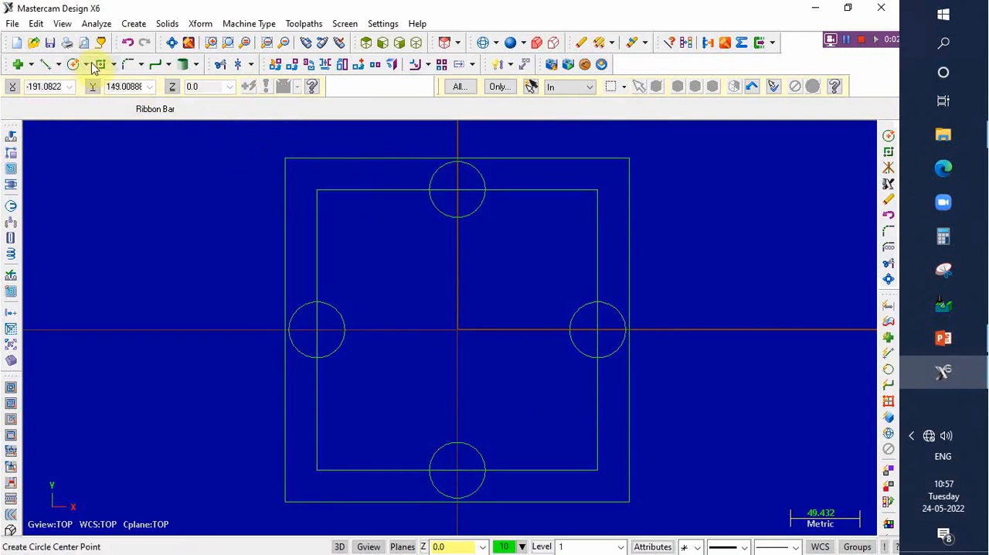
{"action": "left_click", "coordinate": [130, 67]}
{"action": "left_click", "coordinate": [141, 65]}
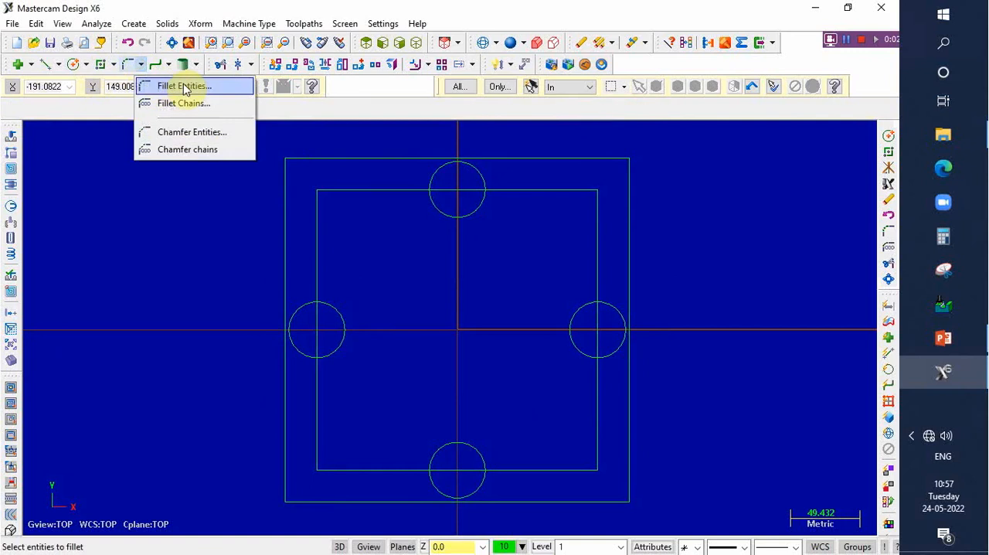
{"action": "left_click", "coordinate": [185, 110]}
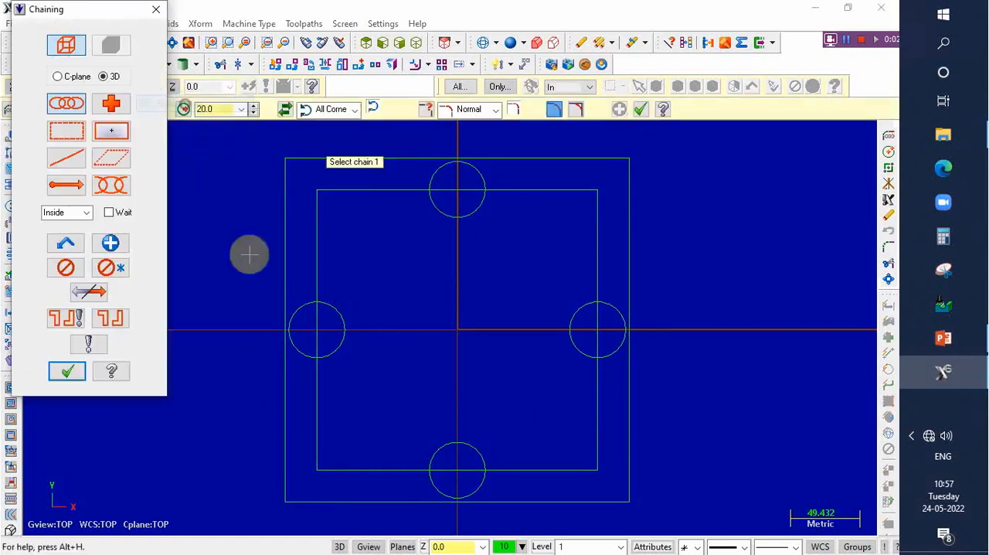
{"action": "left_click", "coordinate": [317, 226]}
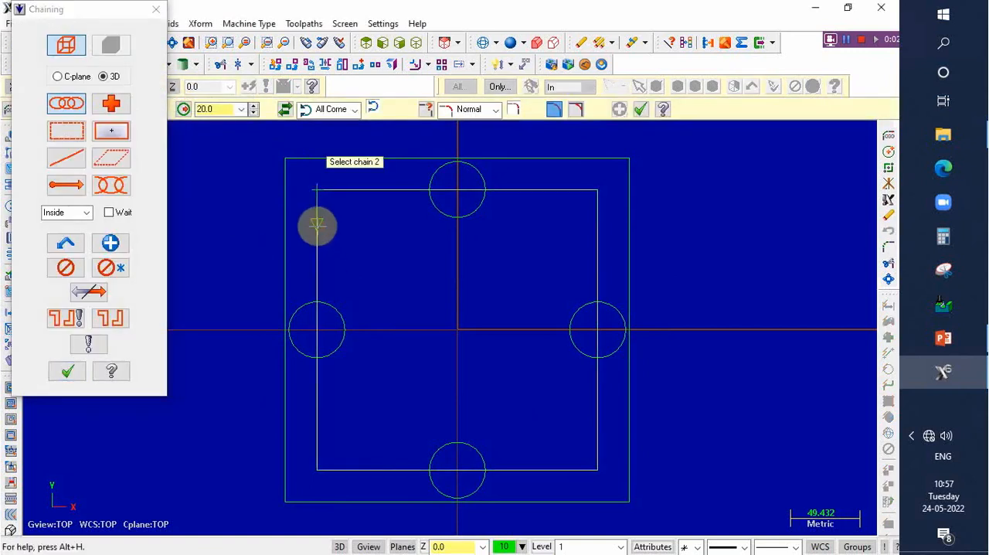
{"action": "left_click", "coordinate": [68, 375]}
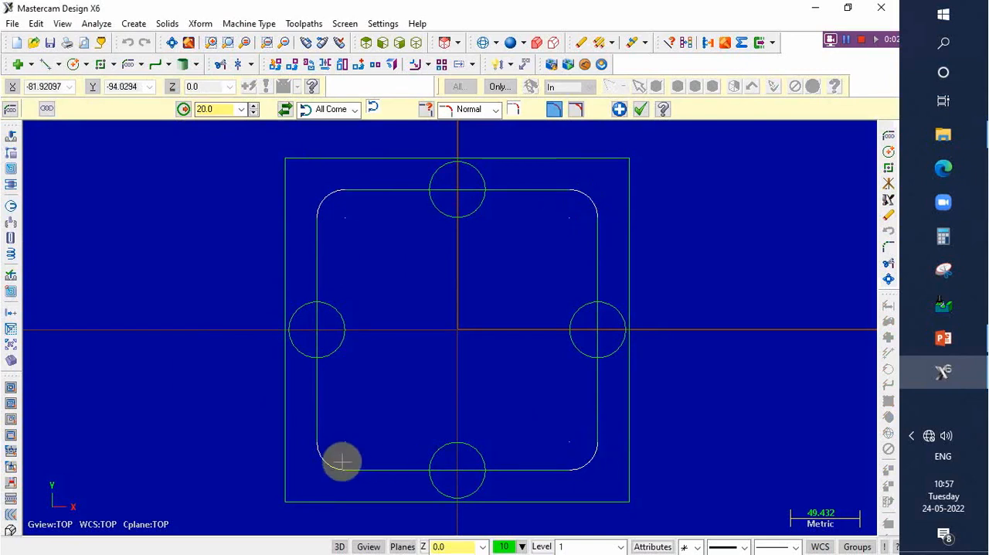
{"action": "left_click", "coordinate": [619, 110]}
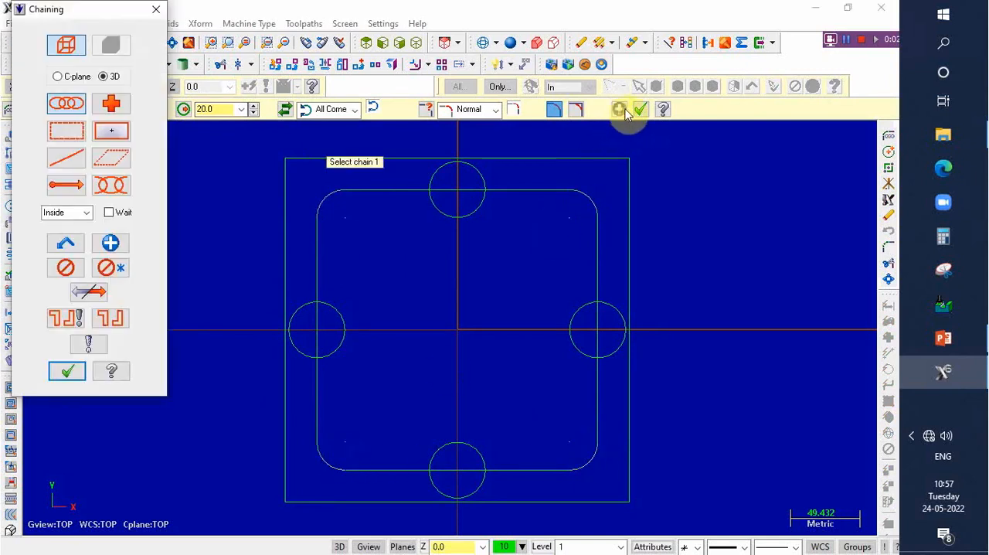
{"action": "left_click", "coordinate": [68, 372]}
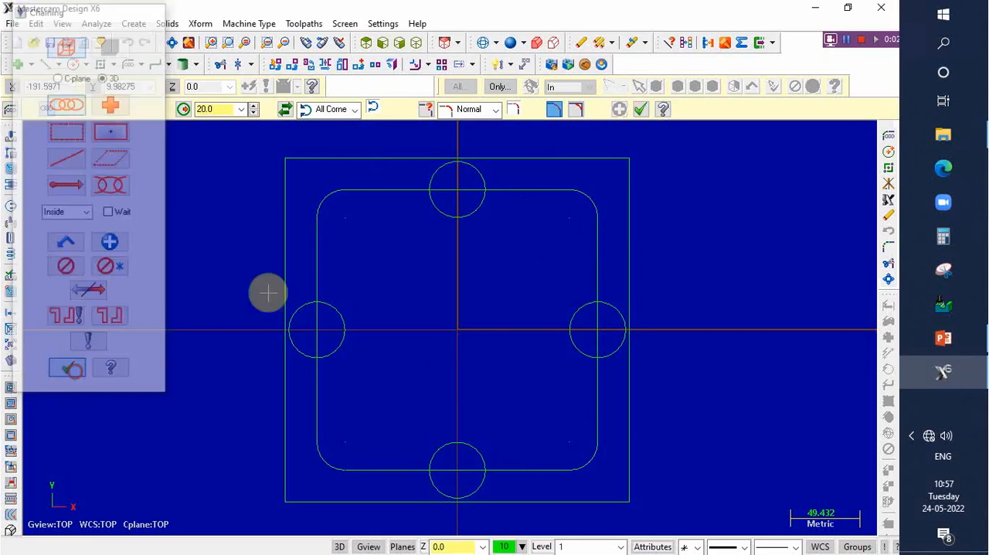
{"action": "left_click", "coordinate": [642, 111]}
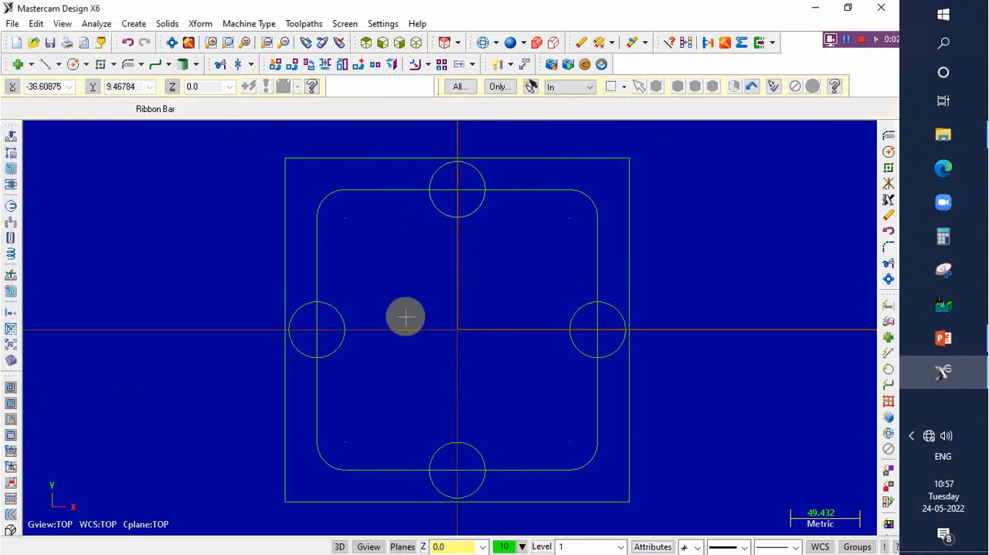
- Use Divide / Delete to remove the circles' inner halves and the square's segments inside them, leaving one outline with four outward semicircular lobes
{"action": "left_click", "coordinate": [221, 66]}
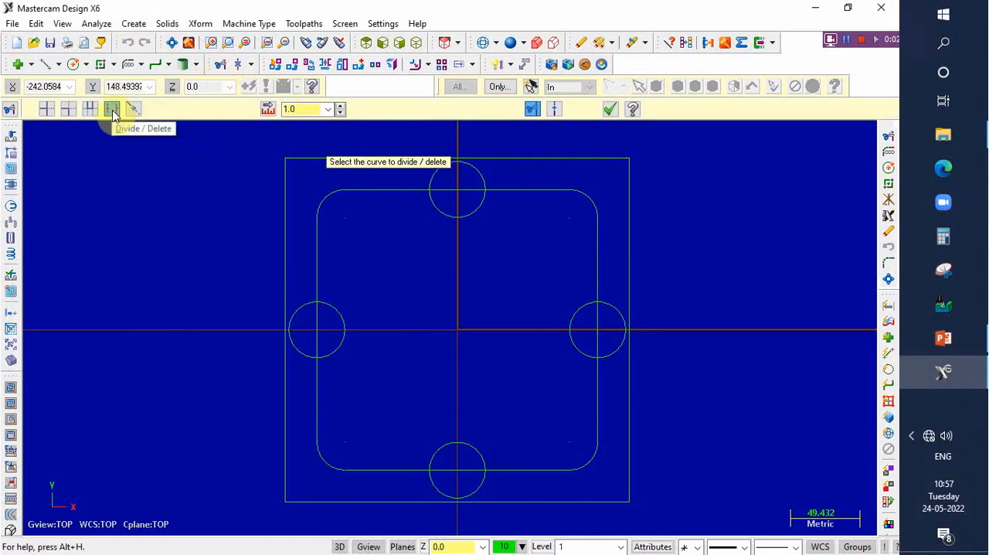
{"action": "left_click", "coordinate": [455, 216]}
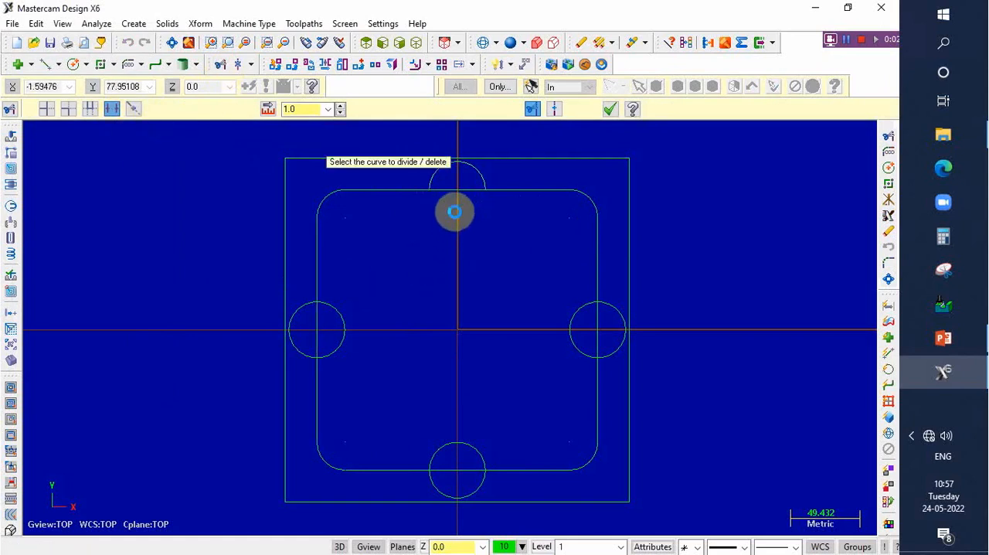
{"action": "left_click", "coordinate": [457, 188]}
{"action": "left_click", "coordinate": [570, 324]}
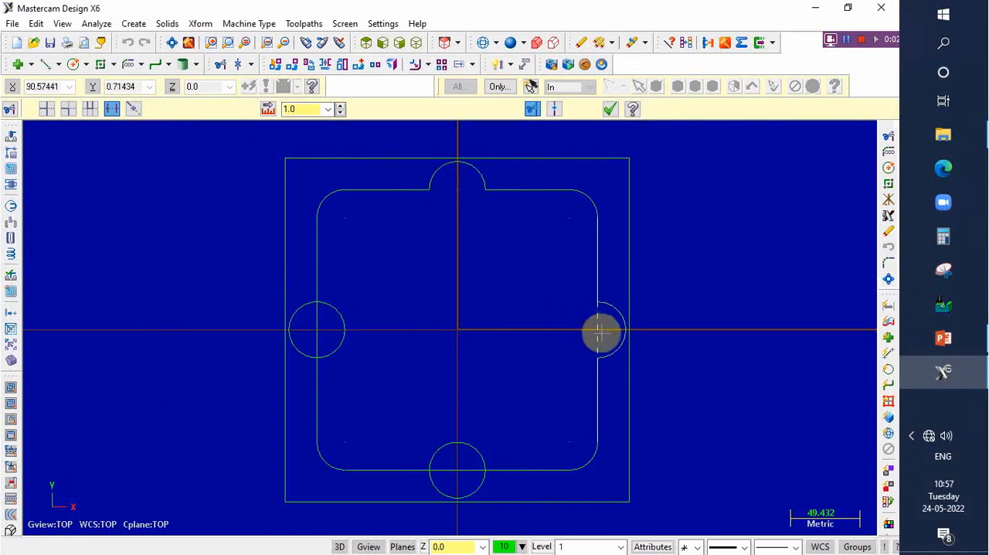
{"action": "left_click", "coordinate": [598, 332]}
{"action": "left_click", "coordinate": [460, 443]}
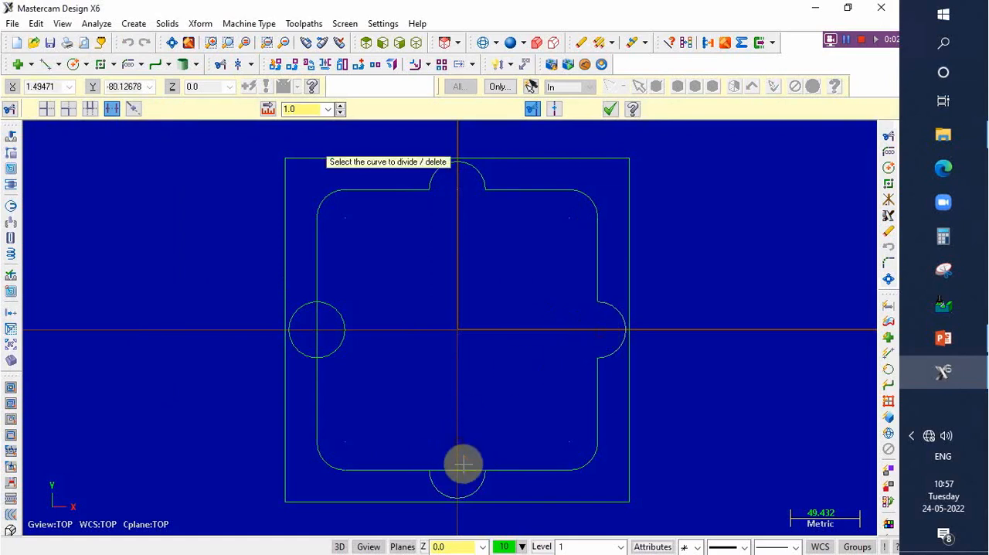
{"action": "left_click", "coordinate": [463, 469]}
{"action": "left_click", "coordinate": [344, 331]}
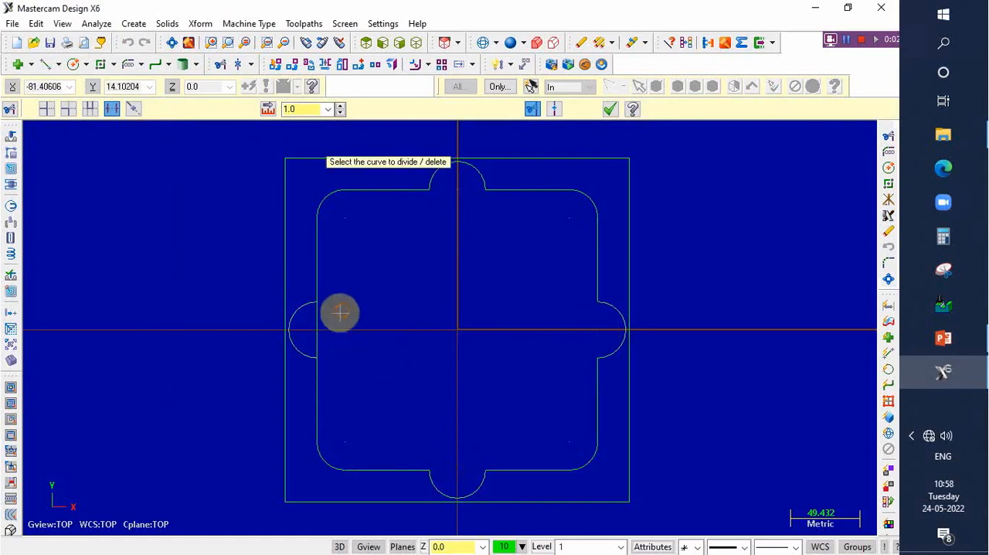
{"action": "left_click", "coordinate": [317, 325]}
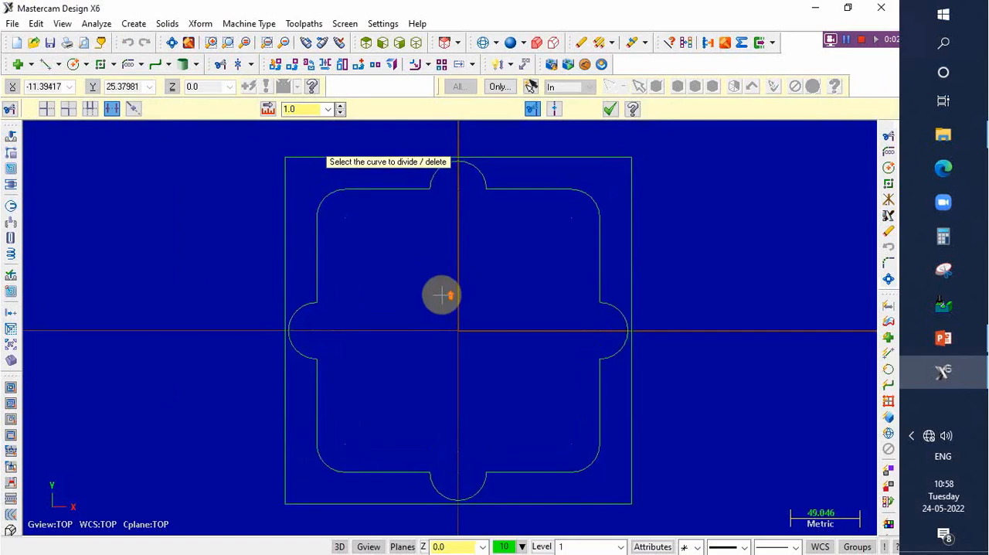
{"action": "scroll", "coordinate": [442, 294], "scroll_direction": "down", "scroll_amount": 1}
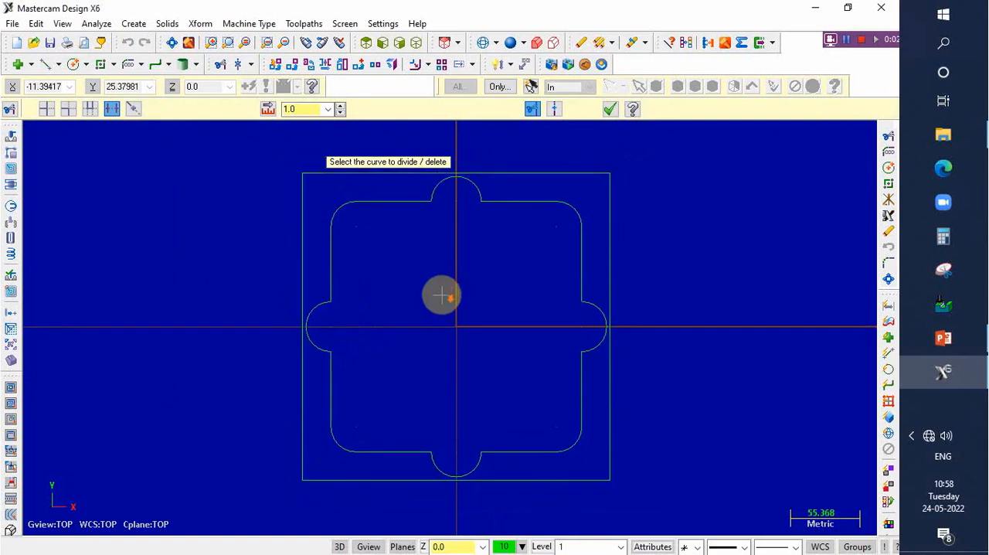
{"action": "left_click", "coordinate": [610, 110]}
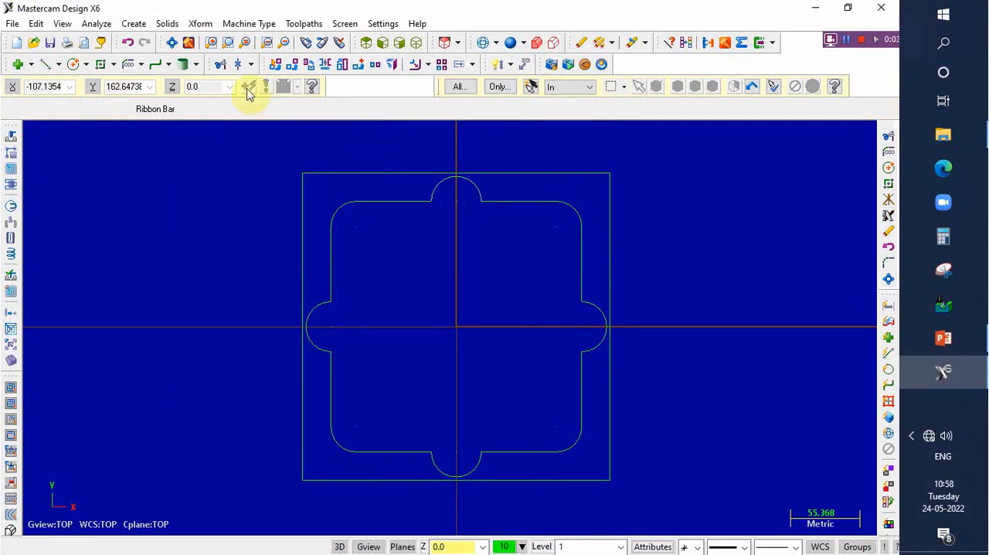
- Fillet the eight junctions between the semicircular lobes and the inner profile's straight sides with radius 15 using Fillet Entities
{"action": "left_click", "coordinate": [141, 66]}
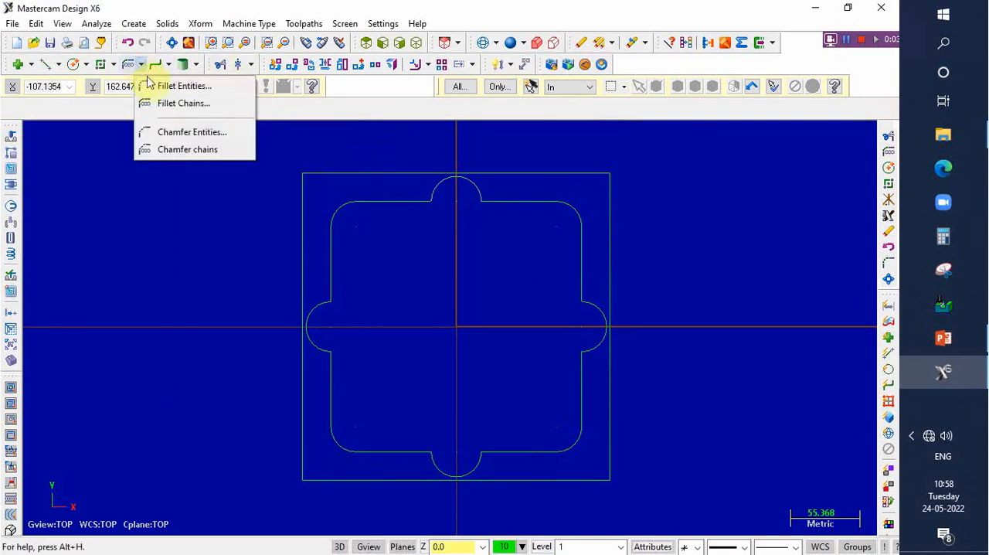
{"action": "left_click", "coordinate": [183, 86]}
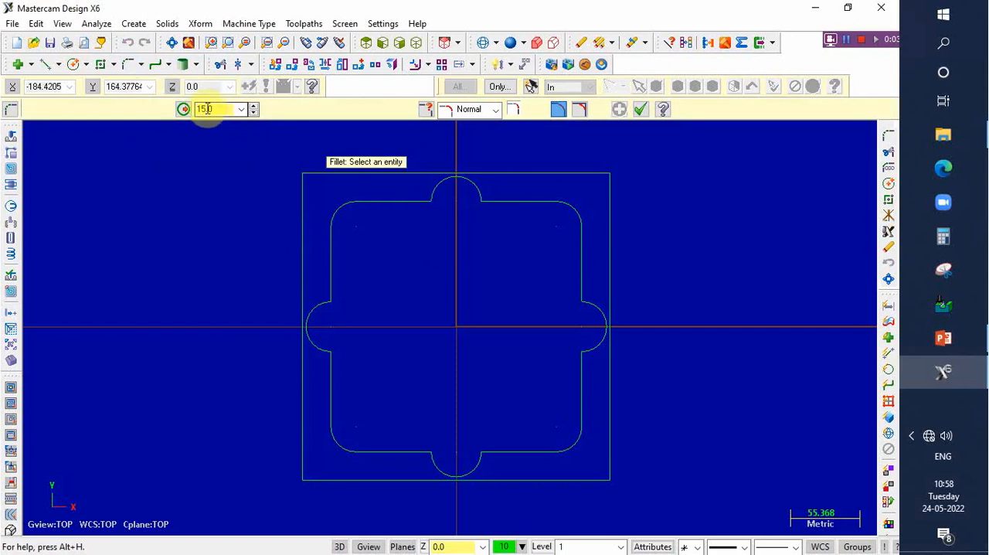
{"action": "left_click", "coordinate": [416, 201]}
{"action": "left_click", "coordinate": [433, 186]}
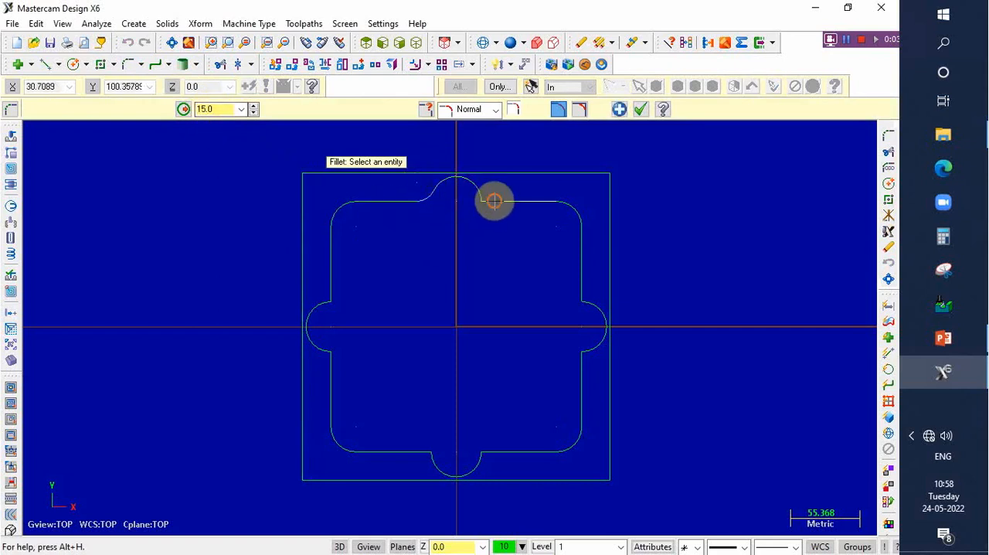
{"action": "left_click", "coordinate": [495, 201]}
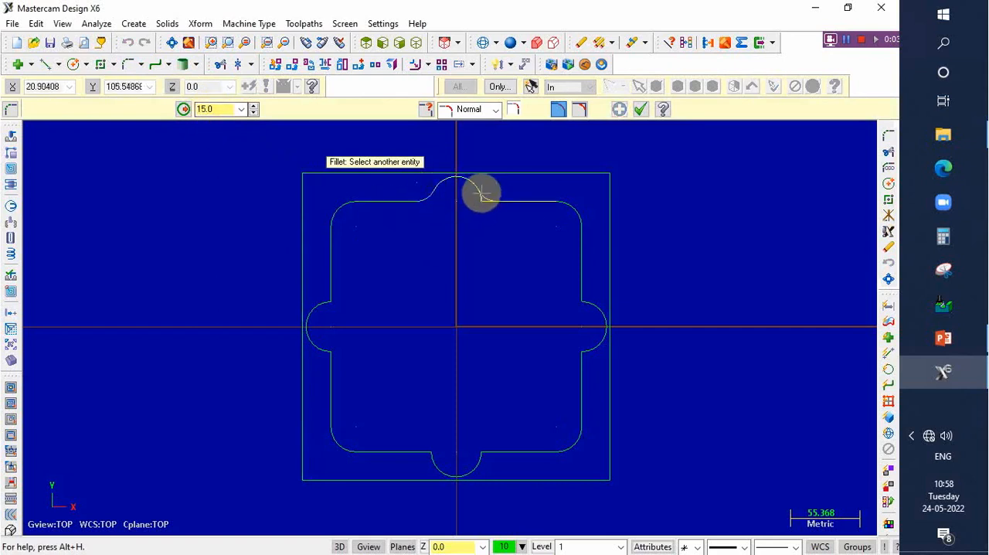
{"action": "left_click", "coordinate": [581, 279]}
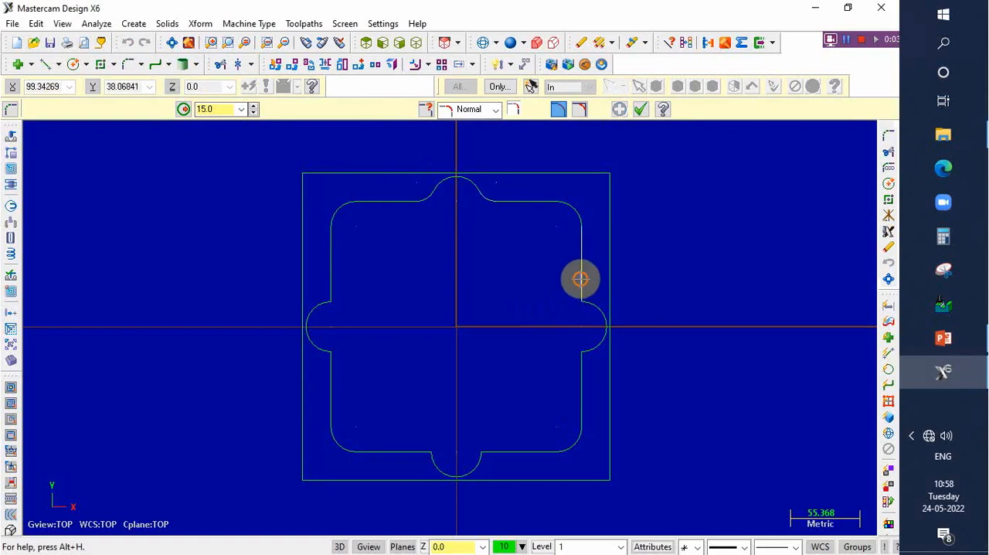
{"action": "left_click", "coordinate": [592, 350]}
{"action": "left_click", "coordinate": [581, 365]}
{"action": "left_click", "coordinate": [504, 450]}
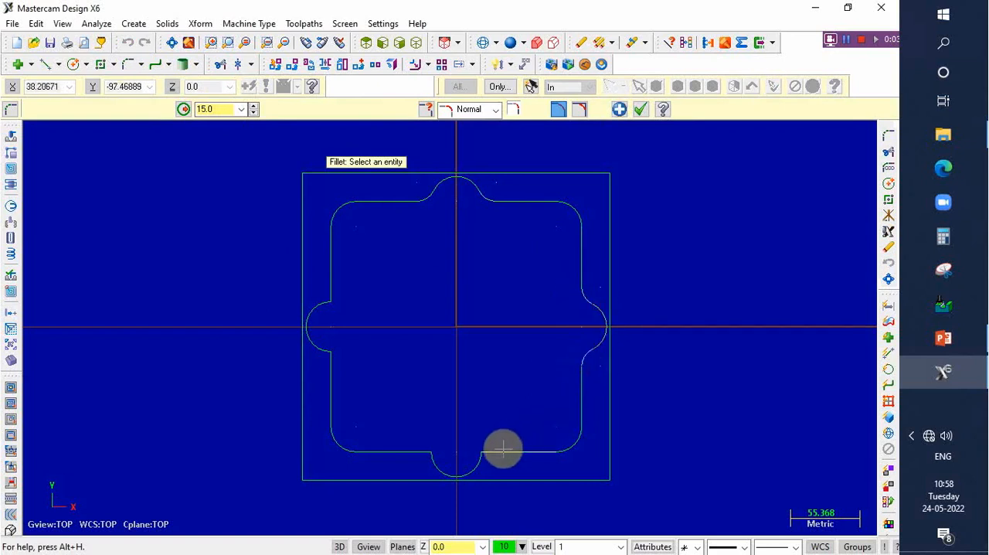
{"action": "left_click", "coordinate": [474, 466]}
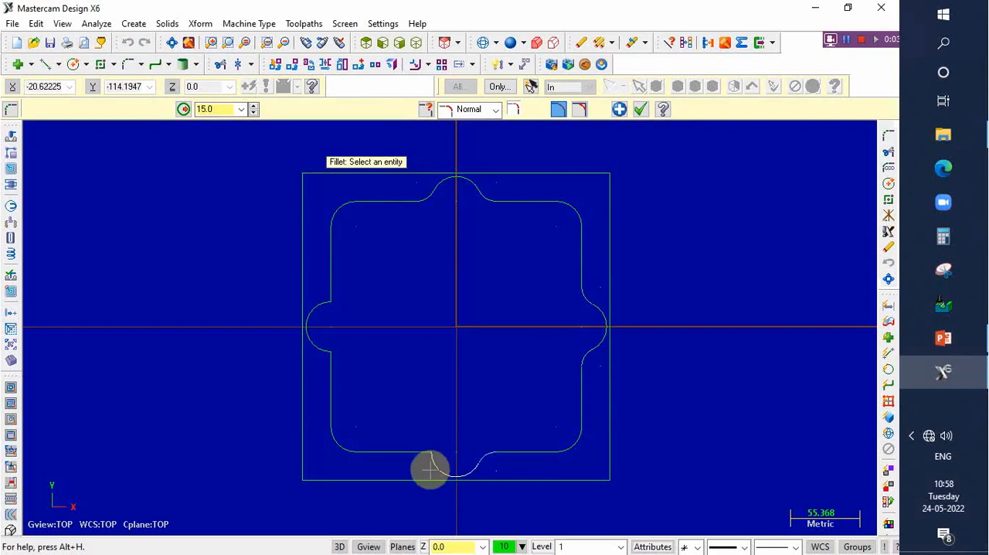
{"action": "left_click", "coordinate": [426, 458]}
{"action": "left_click", "coordinate": [427, 460]}
{"action": "left_click", "coordinate": [326, 357]}
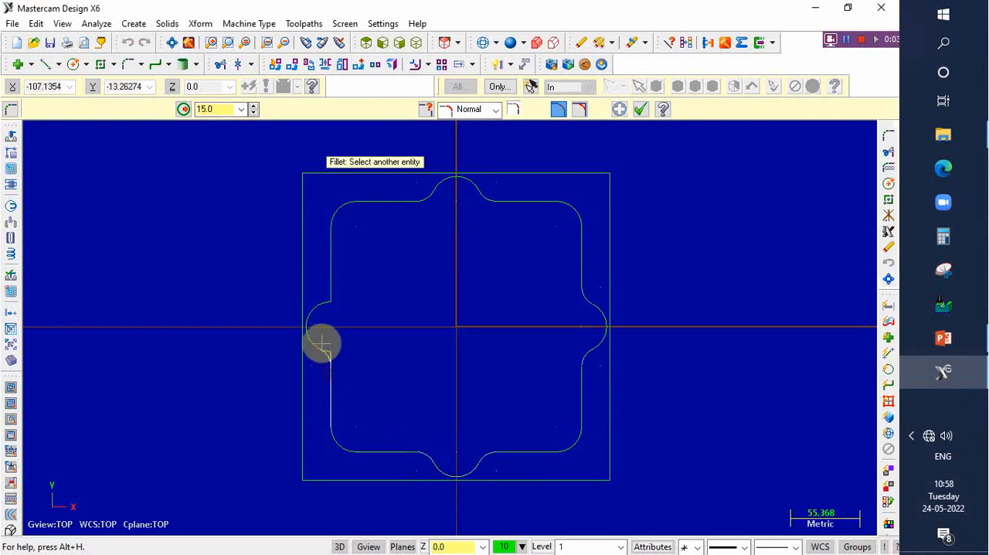
{"action": "left_click", "coordinate": [319, 328]}
{"action": "left_click", "coordinate": [319, 305]}
{"action": "left_click", "coordinate": [331, 283]}
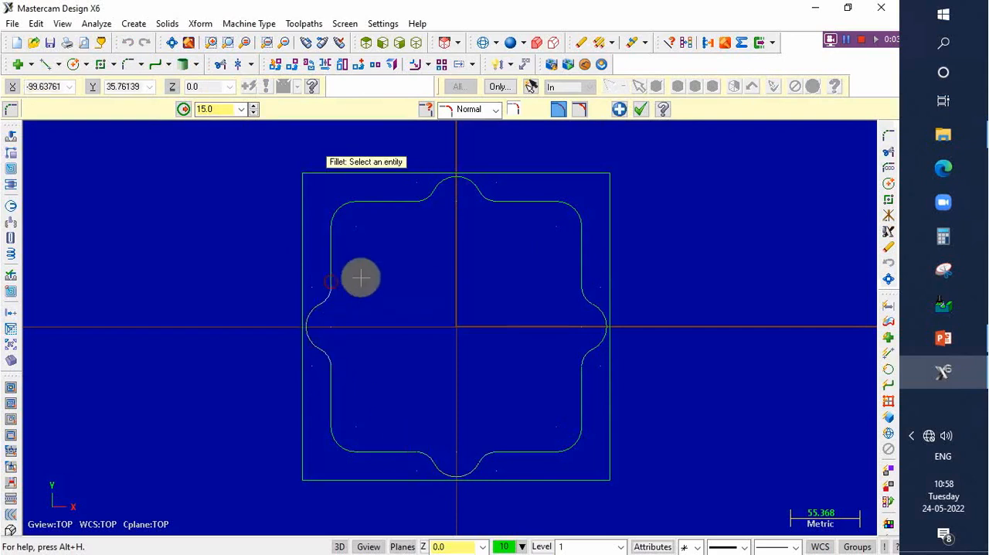
{"action": "left_click", "coordinate": [640, 109]}
- Consult the part drawing in PowerPoint, return to Mastercam and create a circle of radius 30 centred on the origin
{"action": "scroll", "coordinate": [471, 336], "scroll_direction": "down", "scroll_amount": 1}
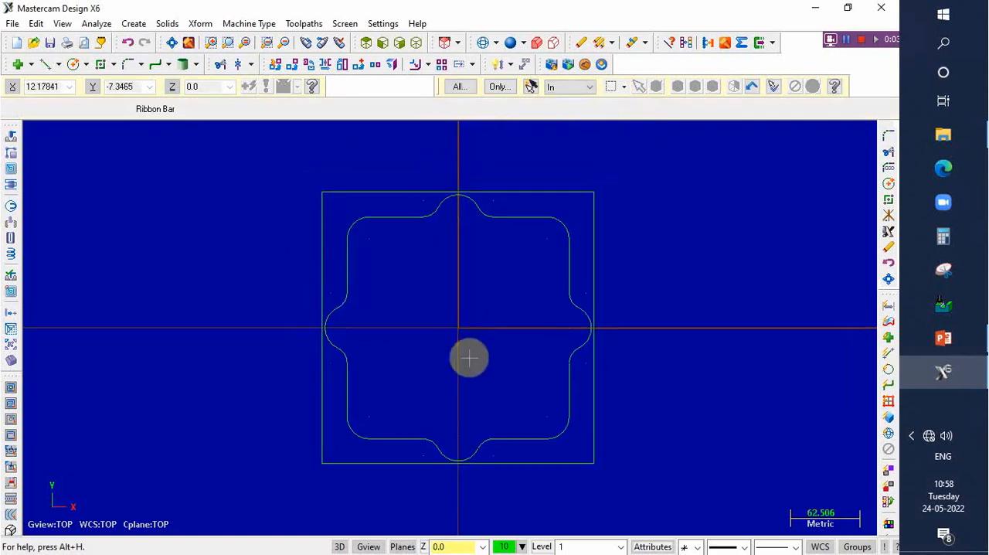
{"action": "left_click", "coordinate": [943, 338]}
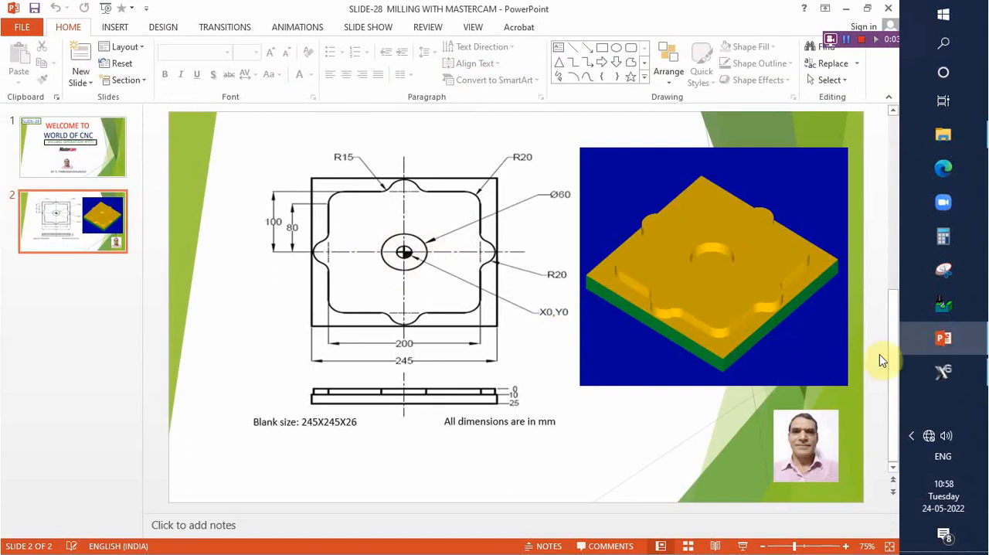
{"action": "left_click", "coordinate": [933, 377]}
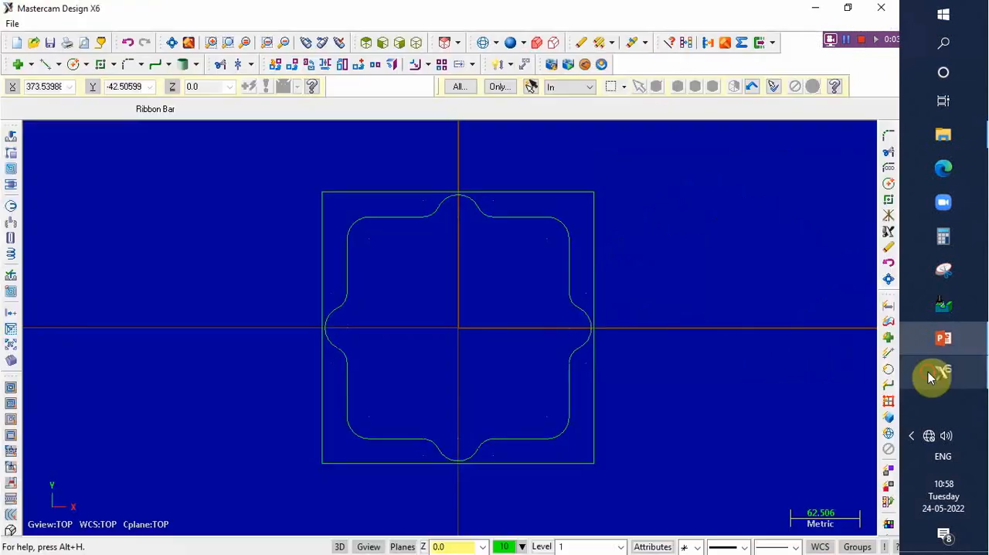
{"action": "left_click", "coordinate": [85, 65]}
{"action": "left_click", "coordinate": [116, 83]}
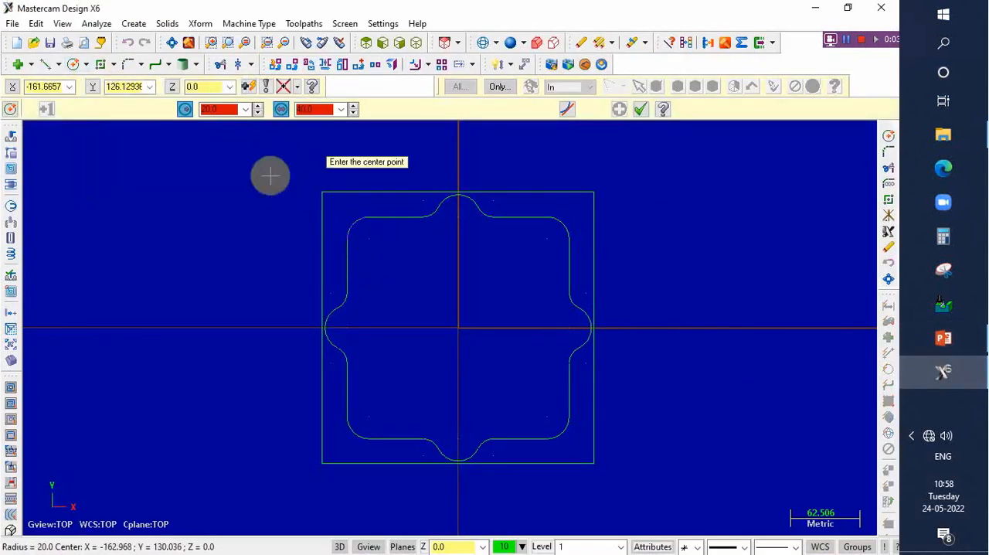
{"action": "left_click", "coordinate": [190, 112]}
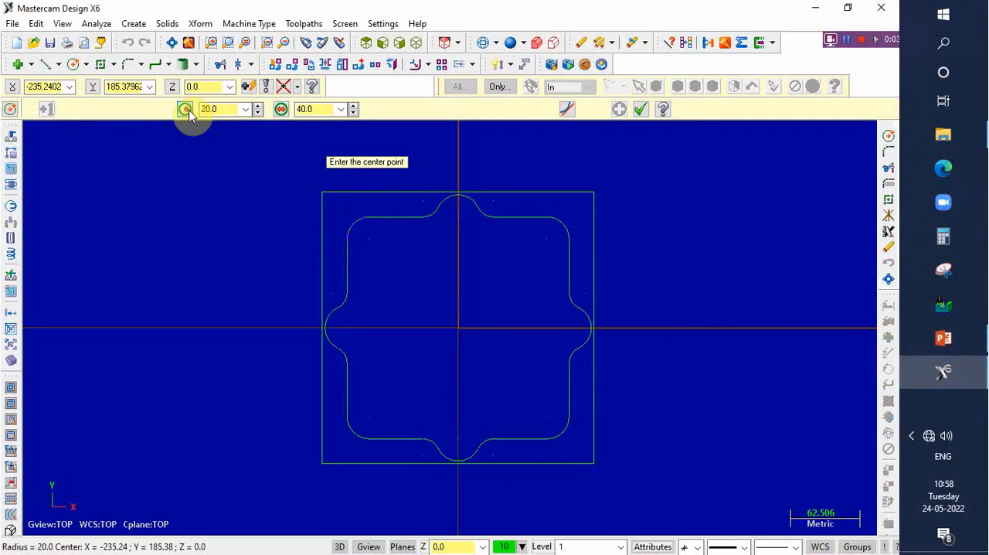
{"action": "left_click", "coordinate": [214, 109]}
{"action": "left_click", "coordinate": [185, 109]}
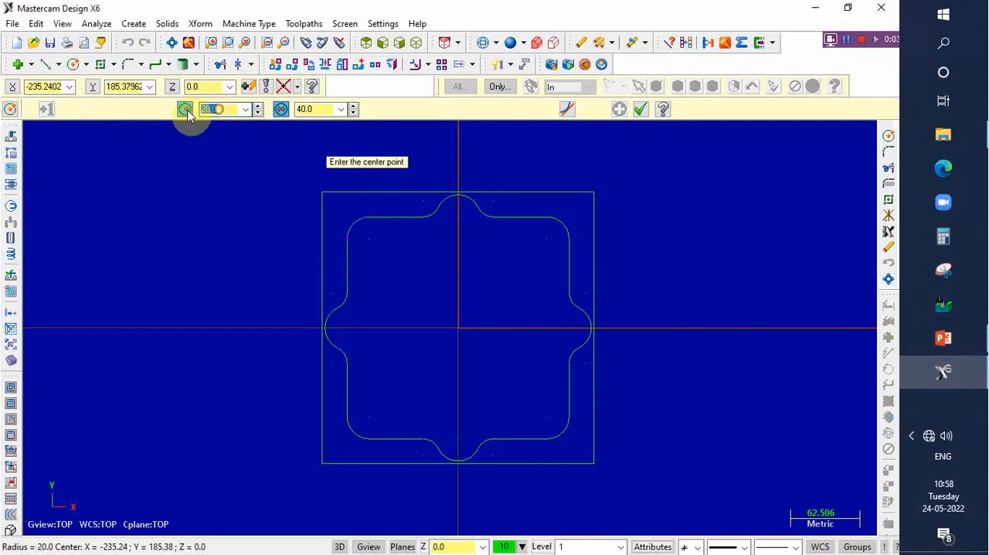
{"action": "type", "text": "30"}
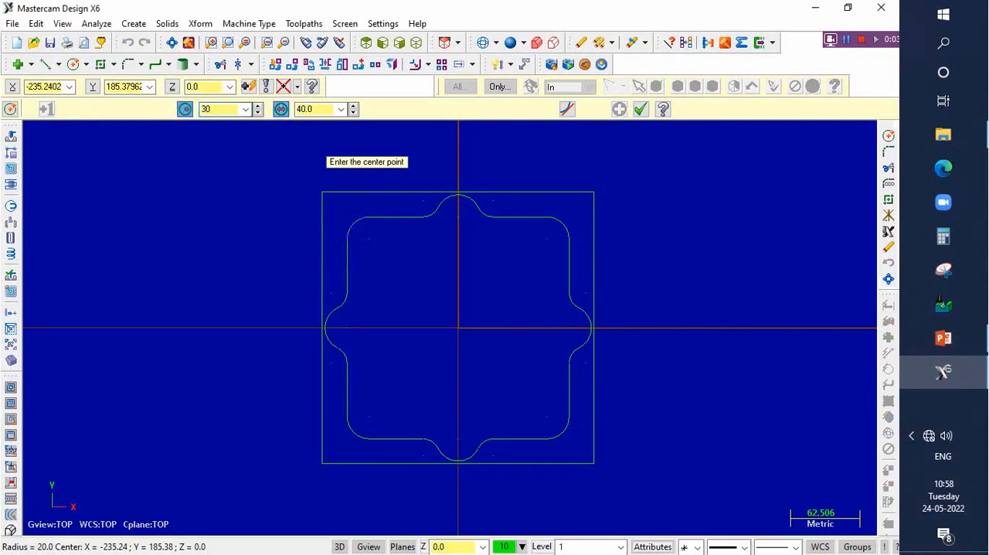
{"action": "left_click", "coordinate": [458, 331]}
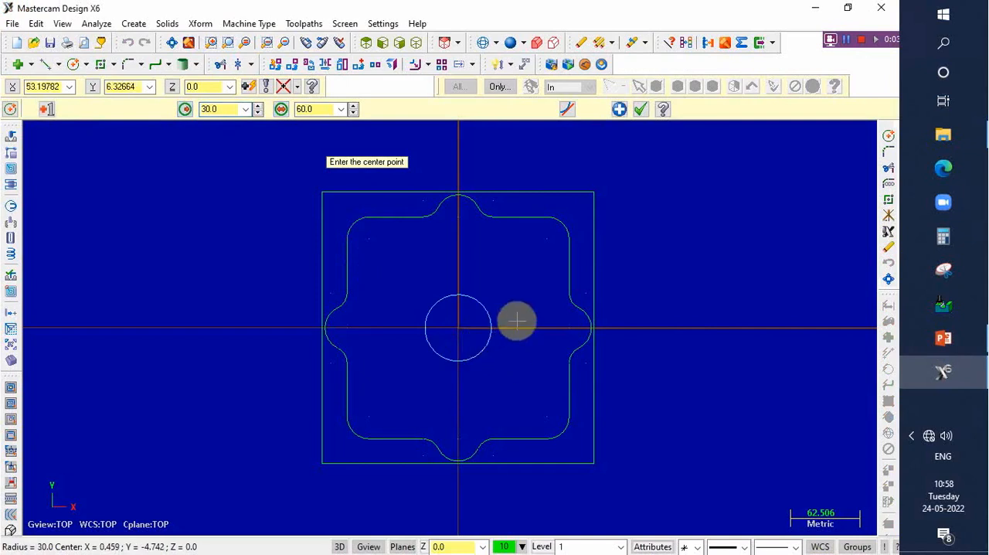
{"action": "scroll", "coordinate": [472, 334], "scroll_direction": "up", "scroll_amount": 3}
{"action": "scroll", "coordinate": [470, 337], "scroll_direction": "down", "scroll_amount": 1}
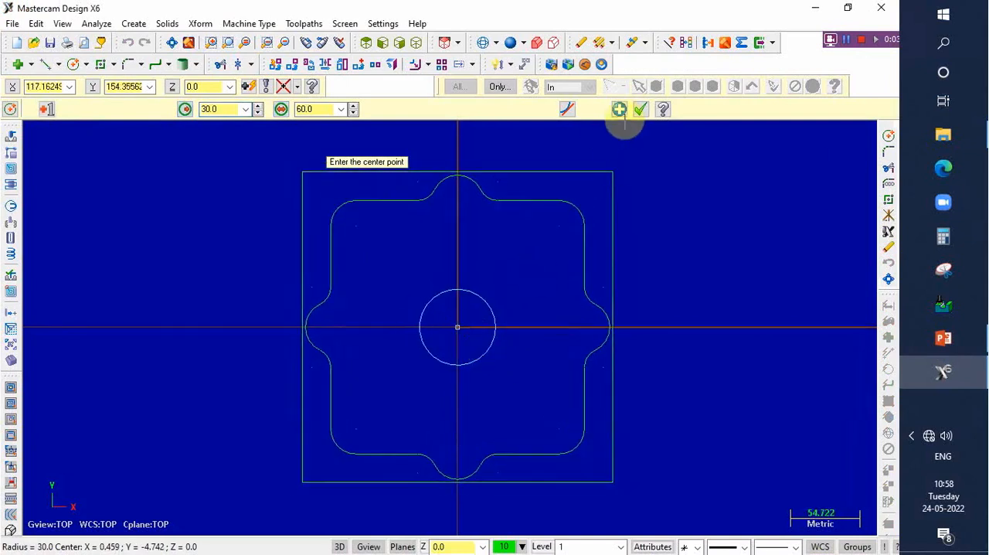
{"action": "left_click", "coordinate": [641, 109]}
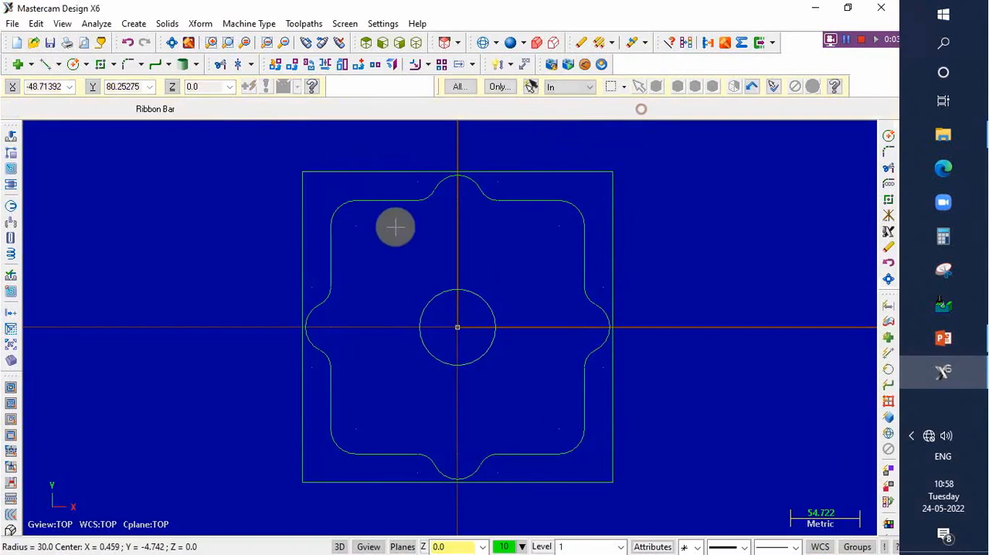
{"action": "scroll", "coordinate": [384, 245], "scroll_direction": "down", "scroll_amount": 1}
{"action": "scroll", "coordinate": [383, 245], "scroll_direction": "up", "scroll_amount": 1}
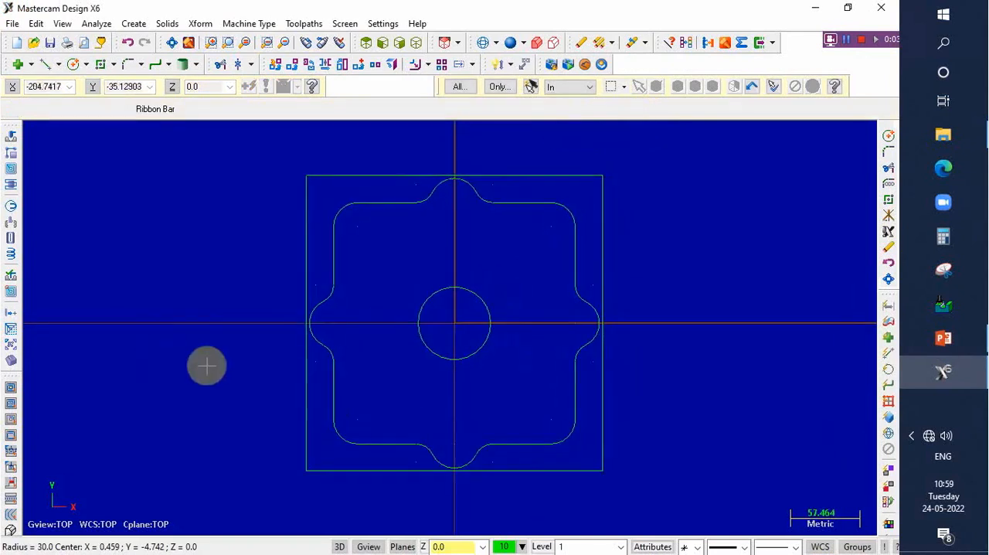
- Show the Operations Manager and select the default mill as the machine type
{"action": "key", "text": "alt+o"}
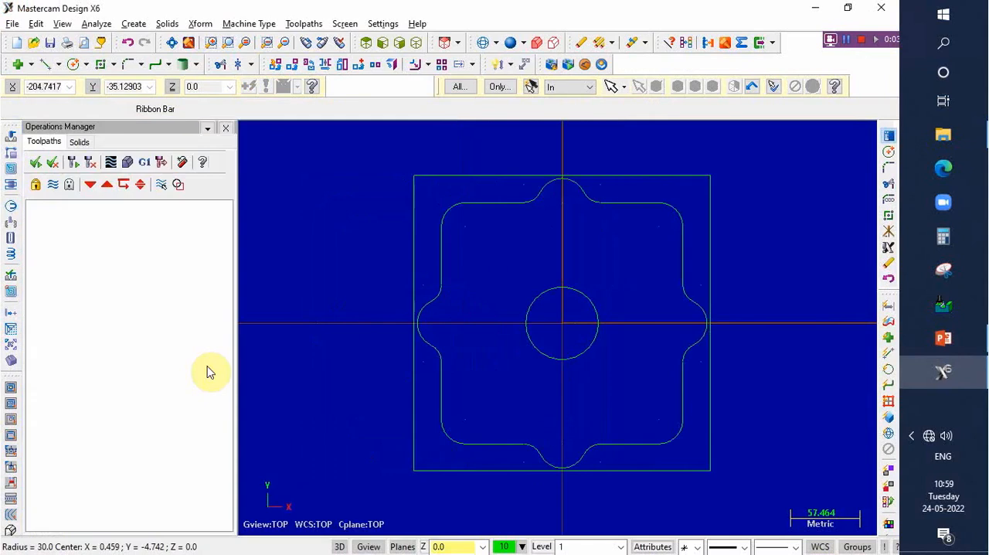
{"action": "left_click", "coordinate": [257, 28]}
{"action": "mouse_move", "coordinate": [256, 38]}
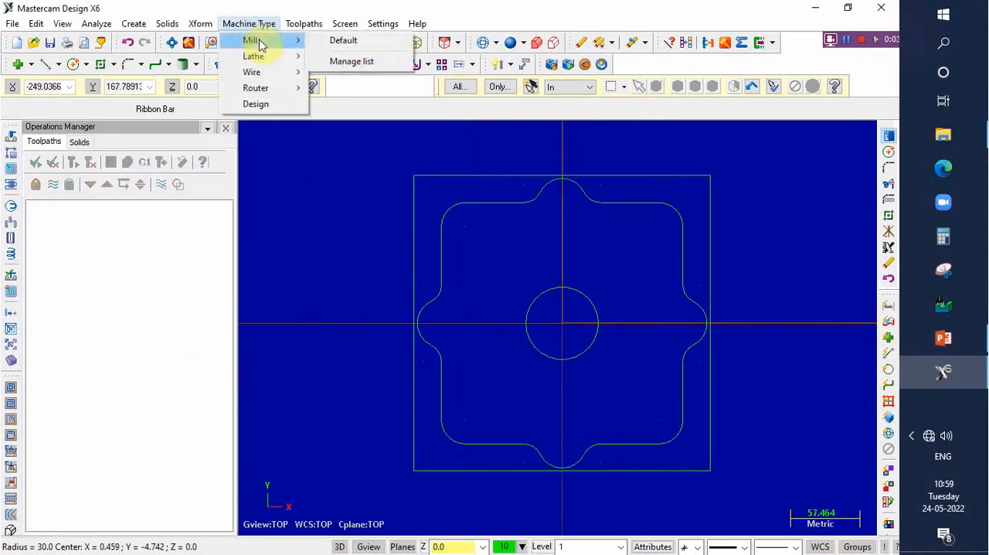
{"action": "left_click", "coordinate": [342, 37]}
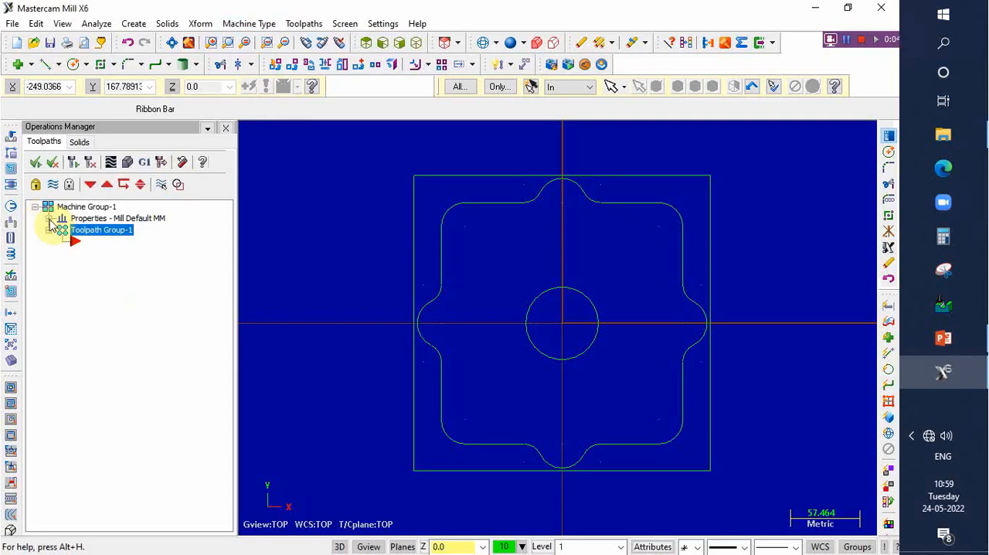
- Open the machine group's file properties and enable output of the machine name to NC
{"action": "left_click", "coordinate": [49, 219]}
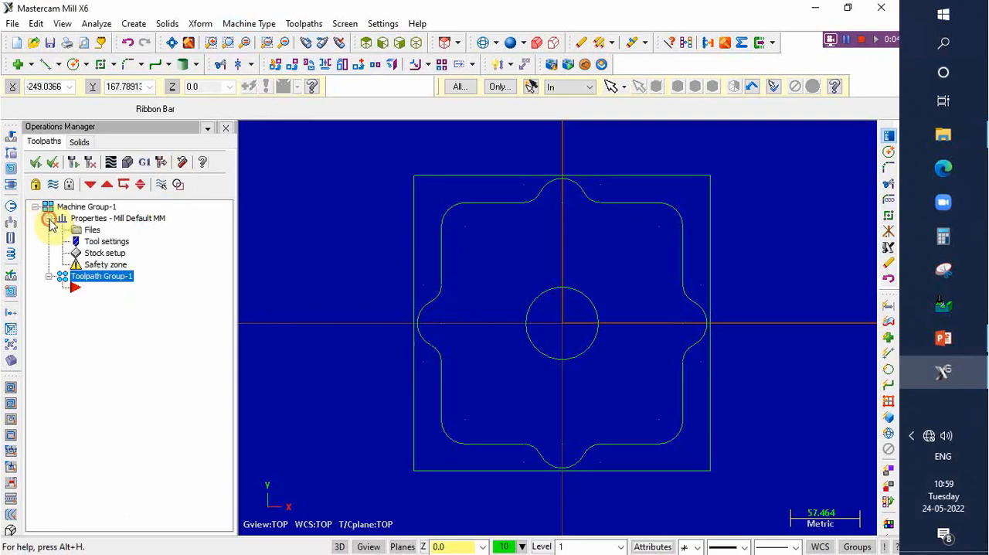
{"action": "left_click", "coordinate": [92, 230]}
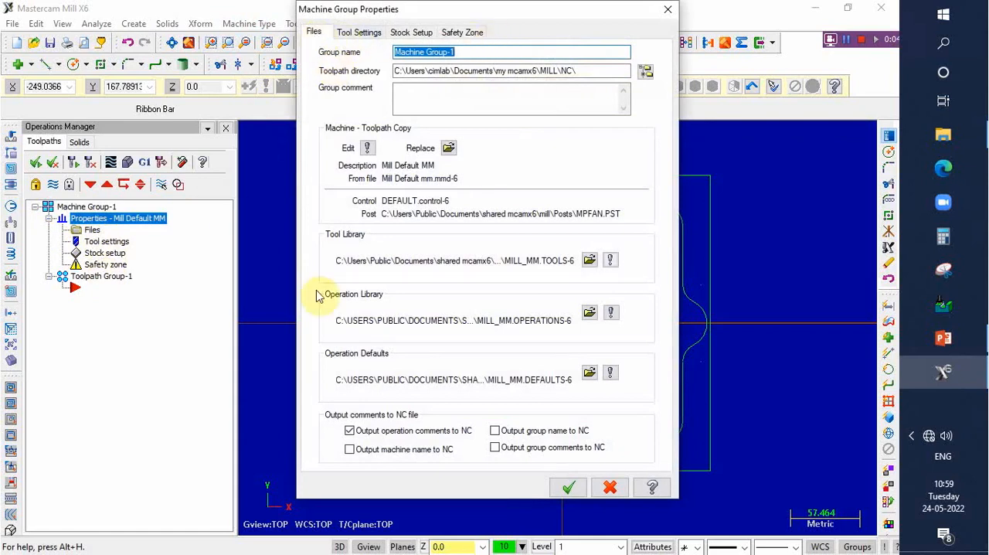
{"action": "left_click", "coordinate": [350, 449]}
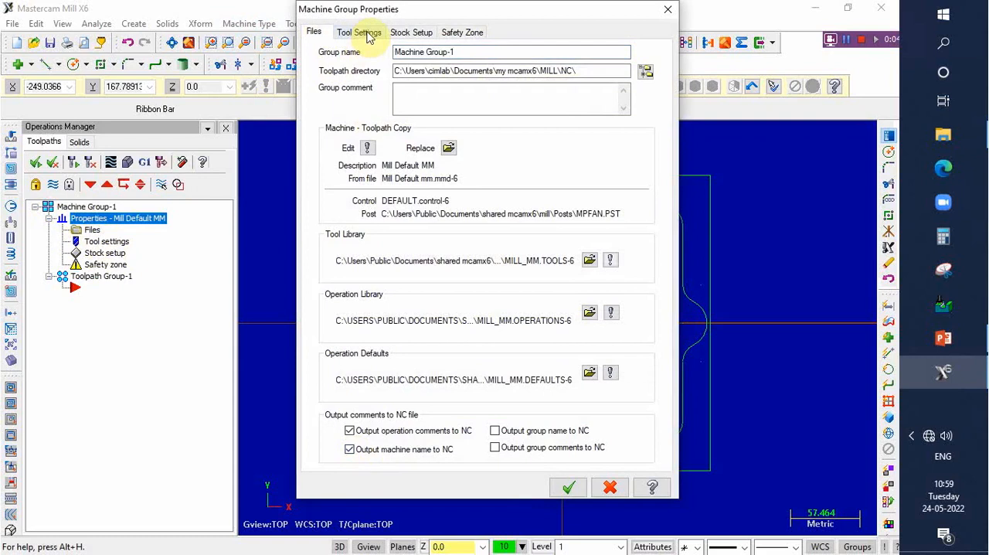
- In the tool settings, set the program number to 5555 and enable sequential tool numbering and the duplicate tool number warning
{"action": "left_click", "coordinate": [366, 32]}
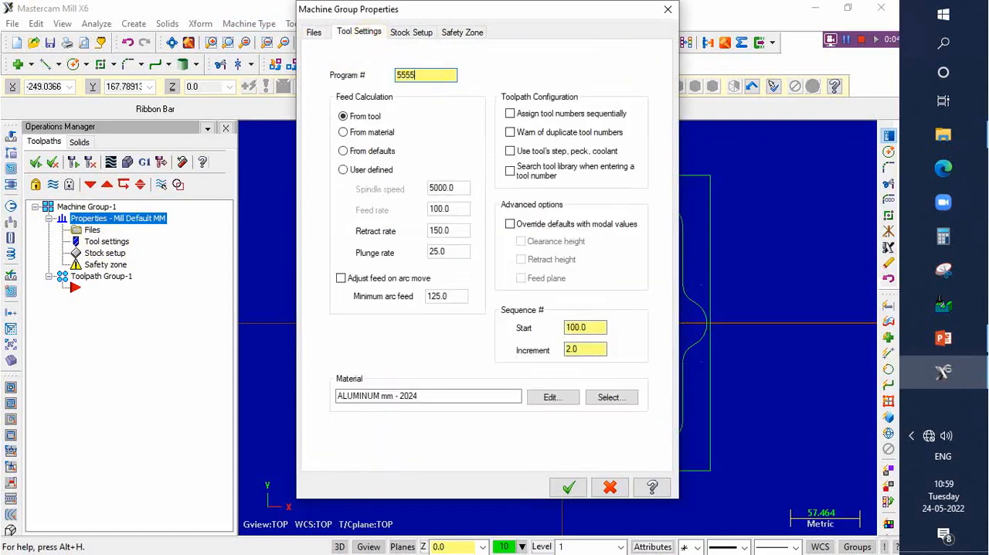
{"action": "left_click", "coordinate": [511, 114]}
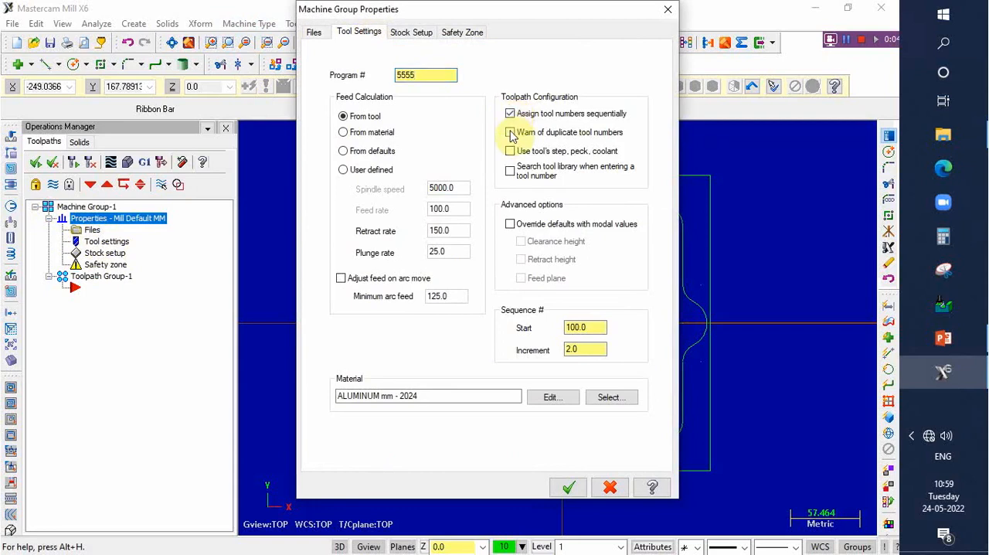
{"action": "left_click", "coordinate": [510, 133]}
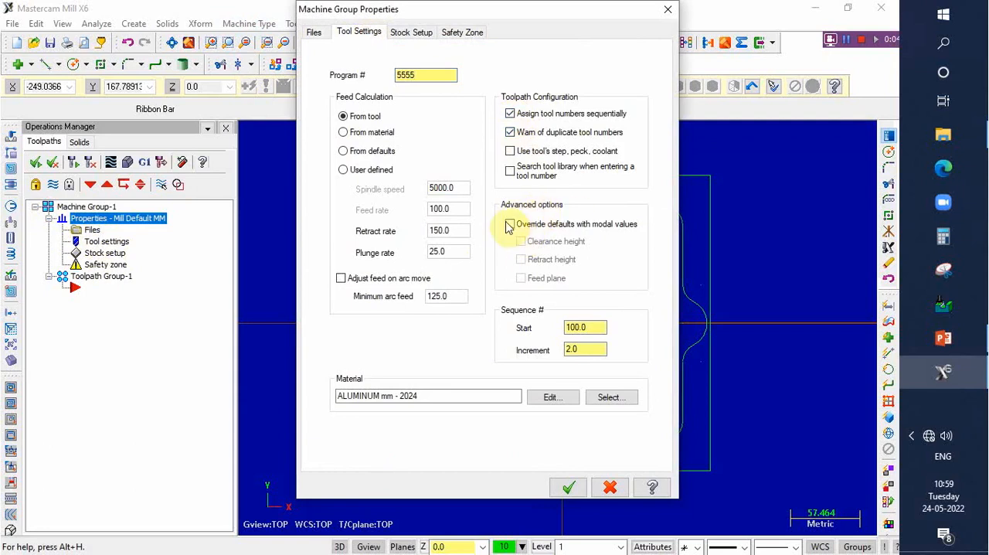
- Override defaults with modal values for clearance height, retract height and feed plane, and enable feed adjustment on arc moves
{"action": "left_click", "coordinate": [509, 224]}
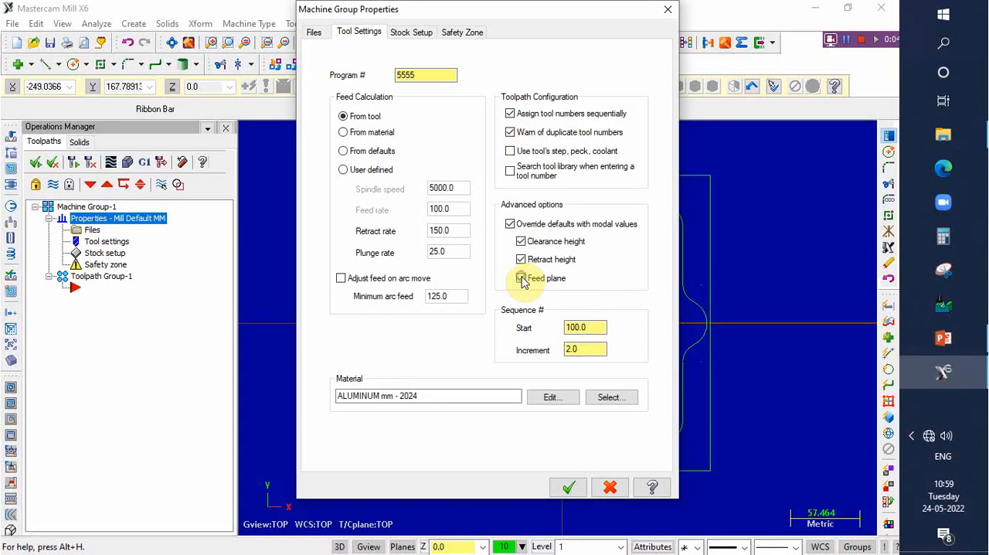
{"action": "left_click", "coordinate": [522, 279]}
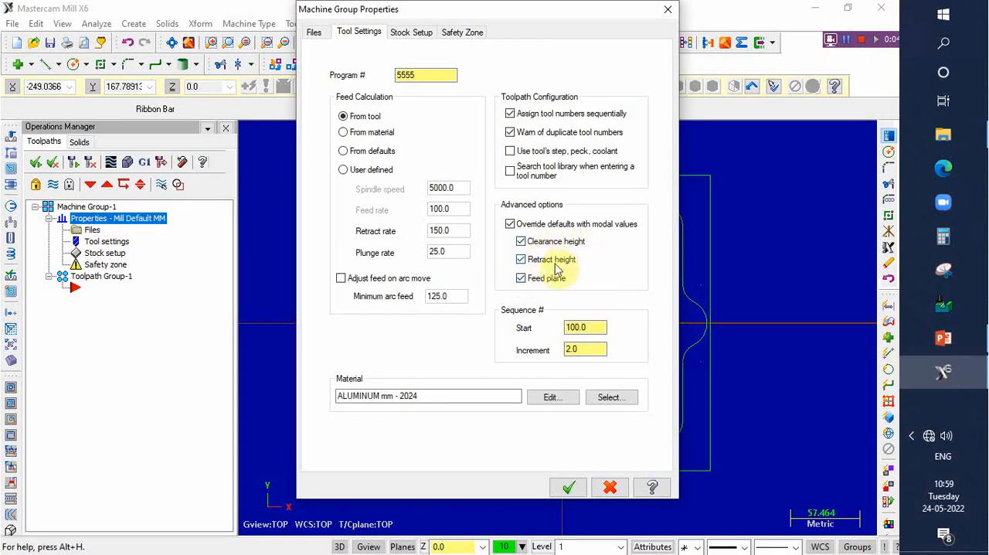
{"action": "left_click", "coordinate": [341, 278]}
- Set the sequence numbering to start at 10 with an increment of 10
{"action": "left_click", "coordinate": [598, 327]}
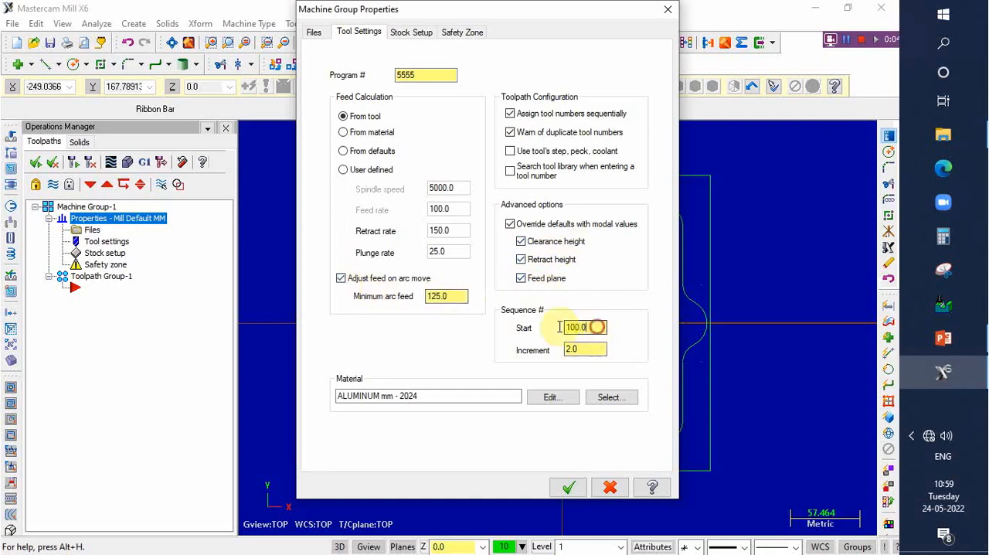
{"action": "left_click_drag", "start_coordinate": [560, 327], "coordinate": [563, 348]}
{"action": "type", "text": "10"}
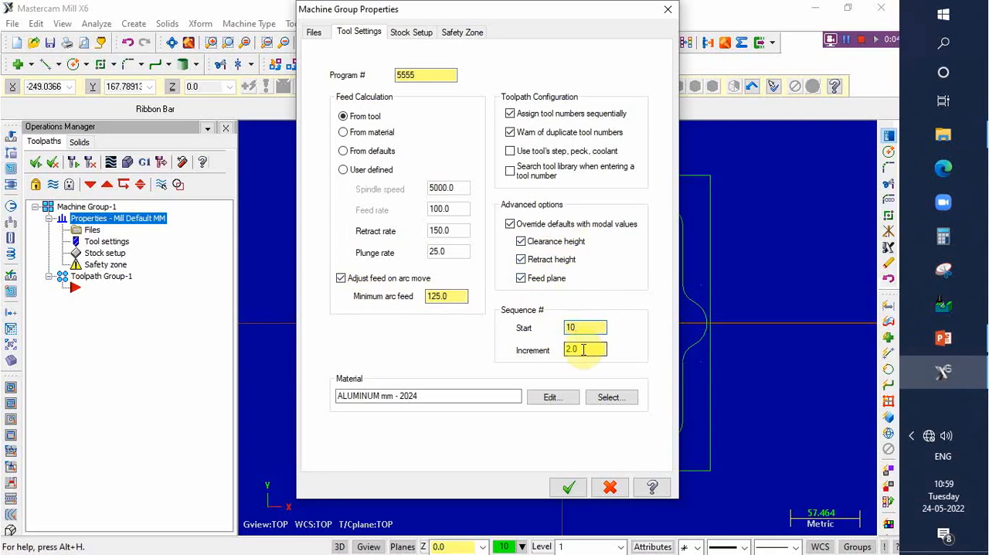
{"action": "type", "text": "10"}
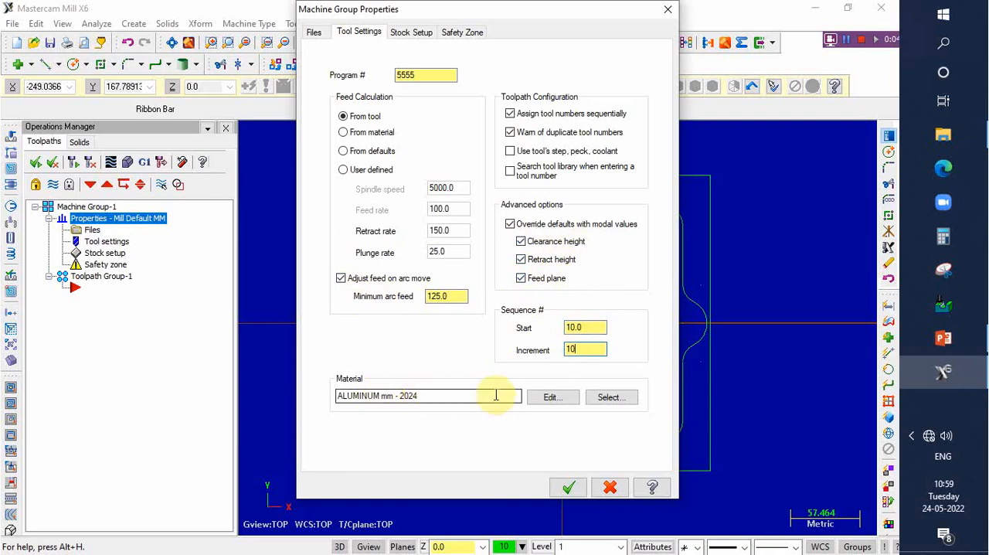
- Choose ALUMINUM mm - 7075 from the Mill library as the machine group's material
{"action": "left_click", "coordinate": [607, 398]}
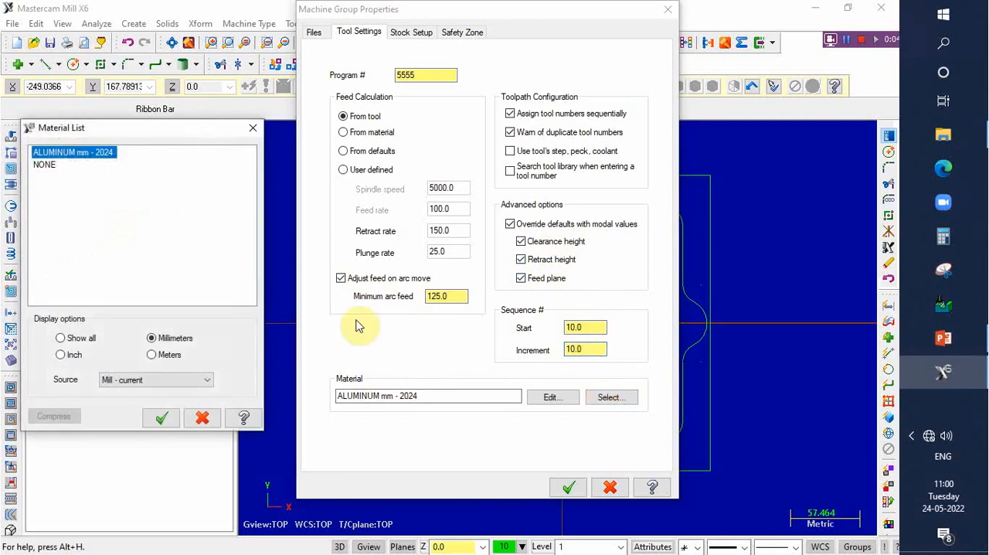
{"action": "left_click", "coordinate": [210, 380]}
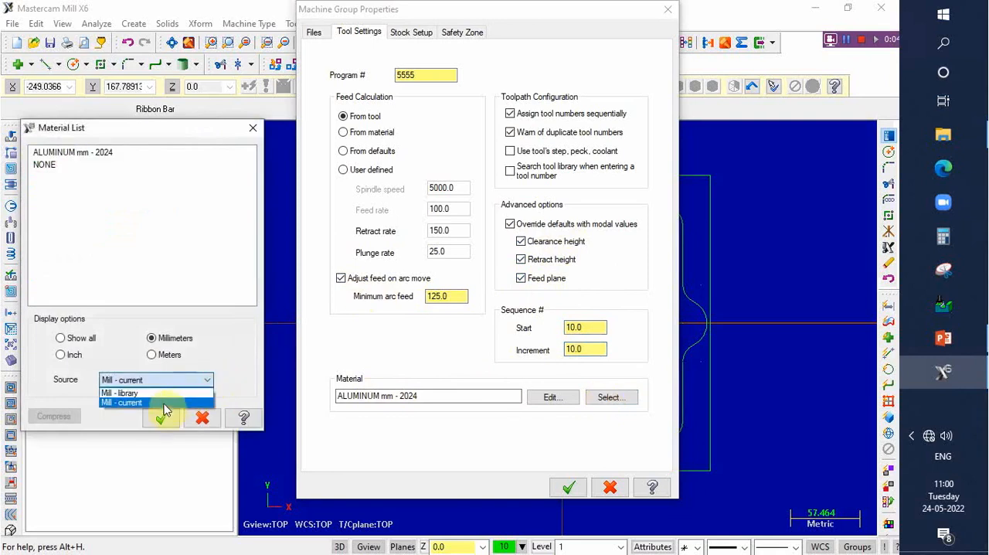
{"action": "left_click", "coordinate": [163, 391]}
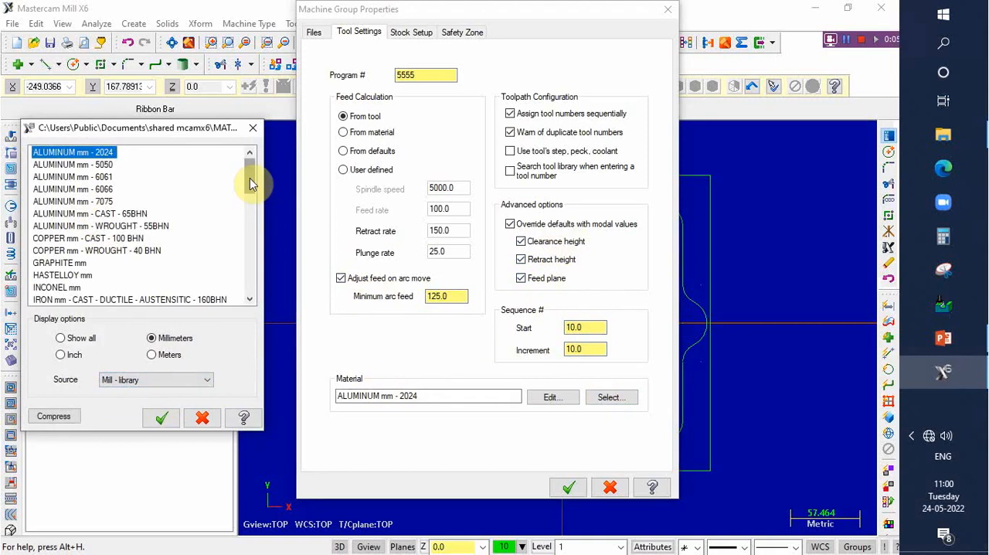
{"action": "left_click", "coordinate": [99, 201]}
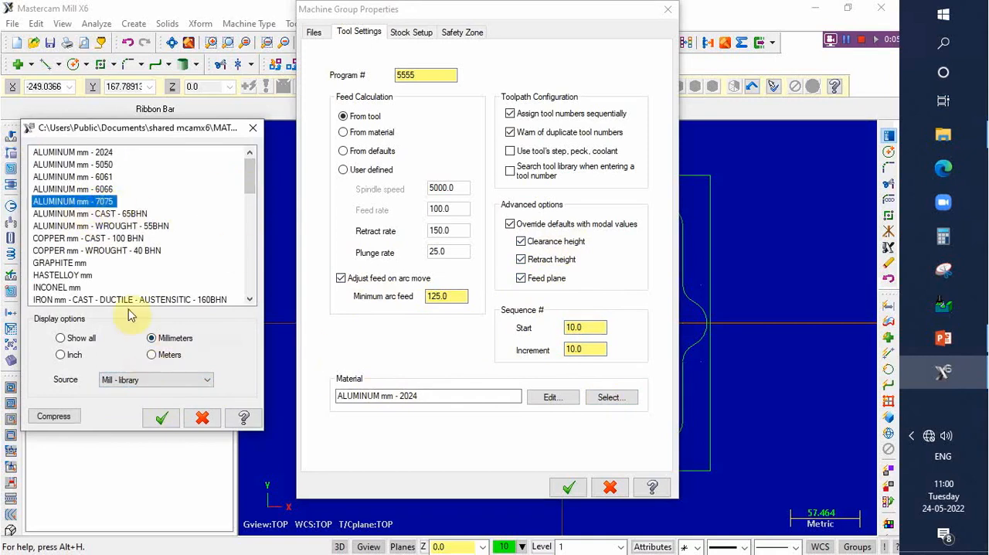
{"action": "left_click", "coordinate": [163, 419]}
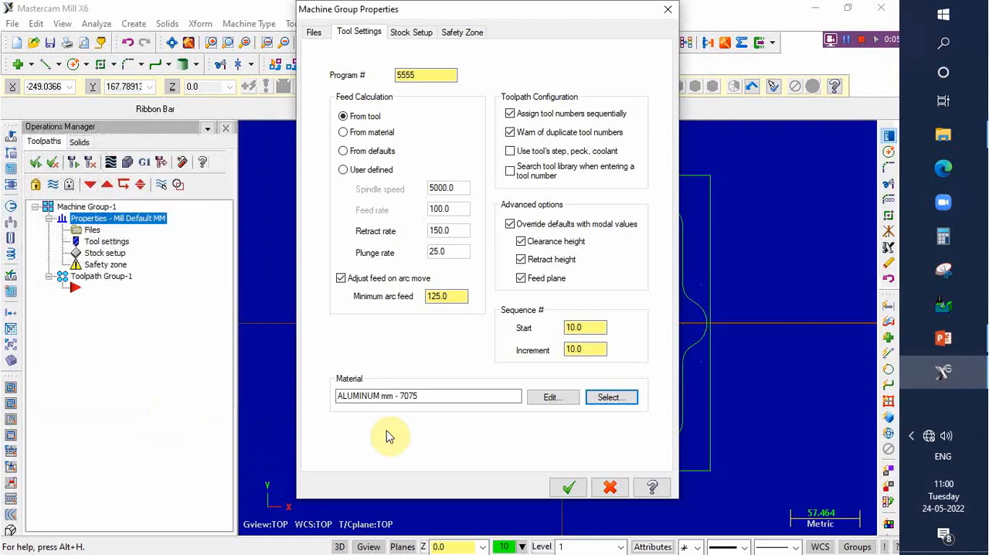
- Size the rectangular stock from all entities, set its Z thickness to 26 and stock origin Z to 1, and accept the properties
{"action": "left_click", "coordinate": [421, 34]}
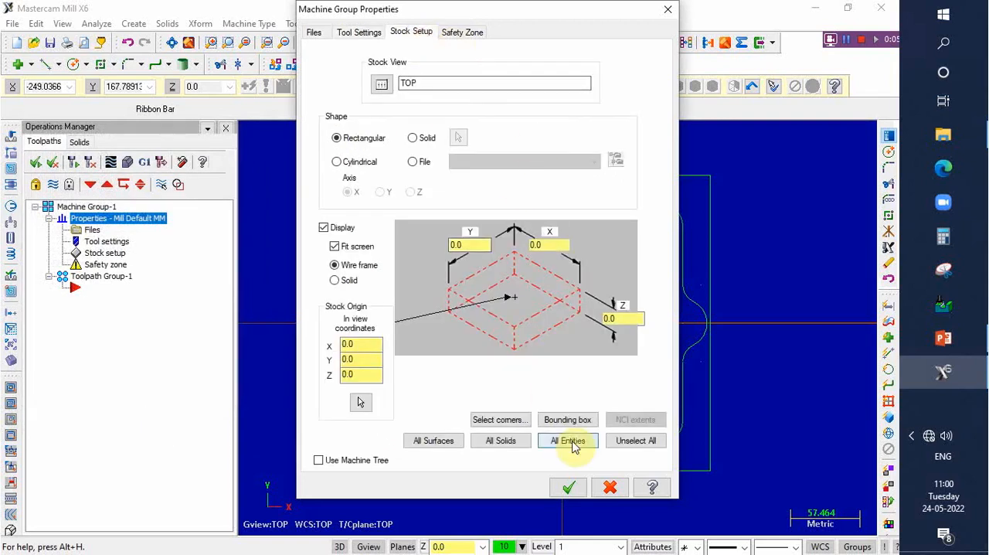
{"action": "left_click", "coordinate": [569, 446]}
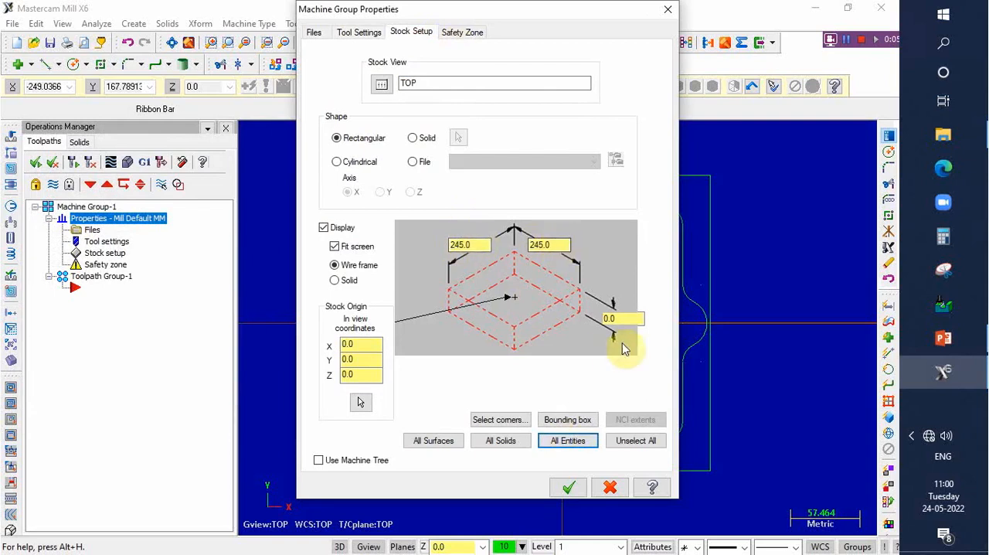
{"action": "double_click", "coordinate": [618, 318]}
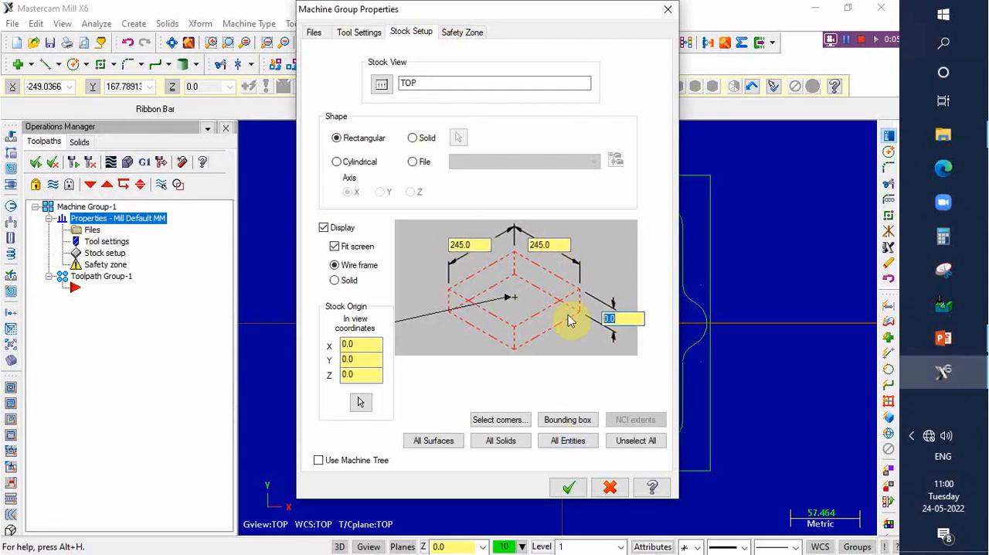
{"action": "type", "text": "26"}
{"action": "left_click", "coordinate": [364, 375]}
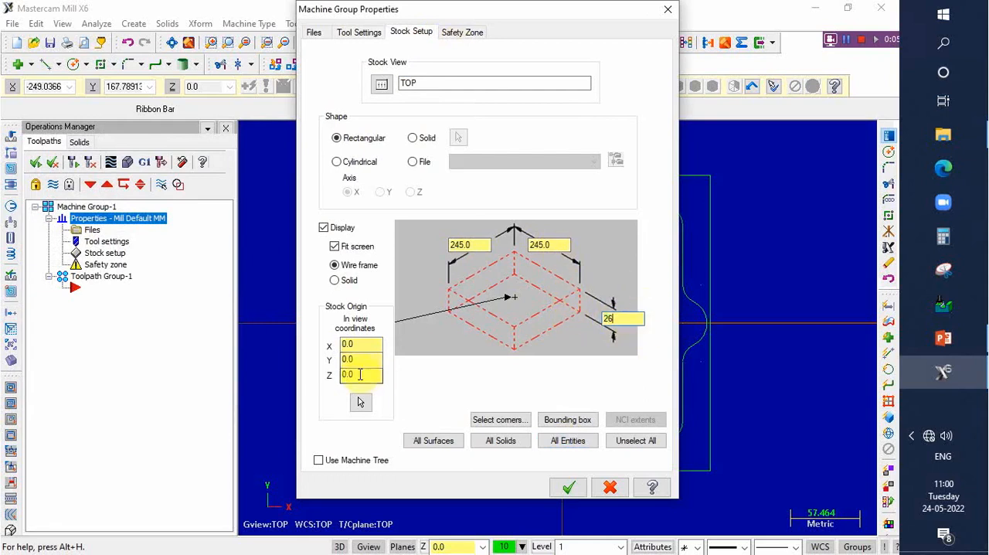
{"action": "double_click", "coordinate": [360, 375]}
{"action": "type", "text": "1"}
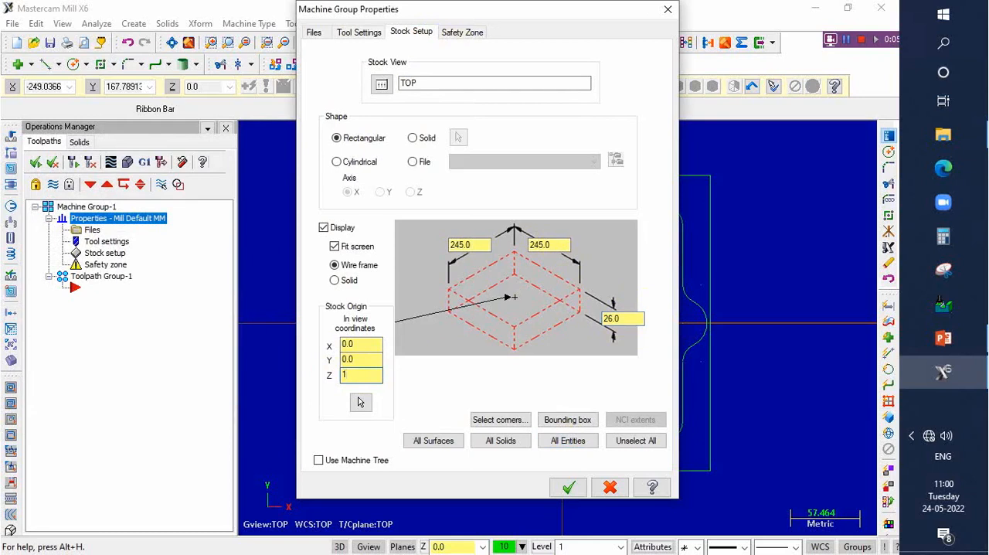
{"action": "left_click", "coordinate": [569, 486]}
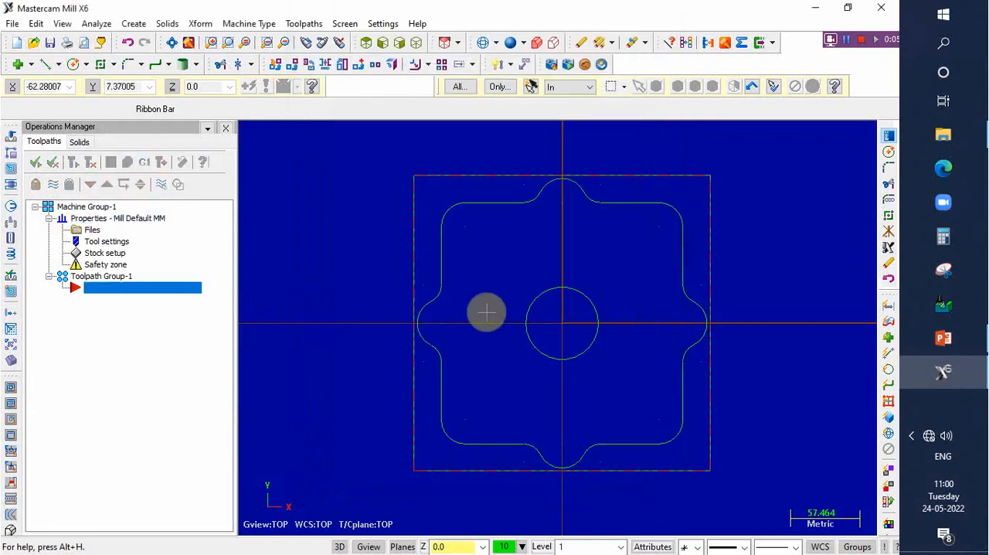
- Create a Face toolpath with NC name T, chaining the outer square boundary as its geometry
{"action": "left_click", "coordinate": [382, 46]}
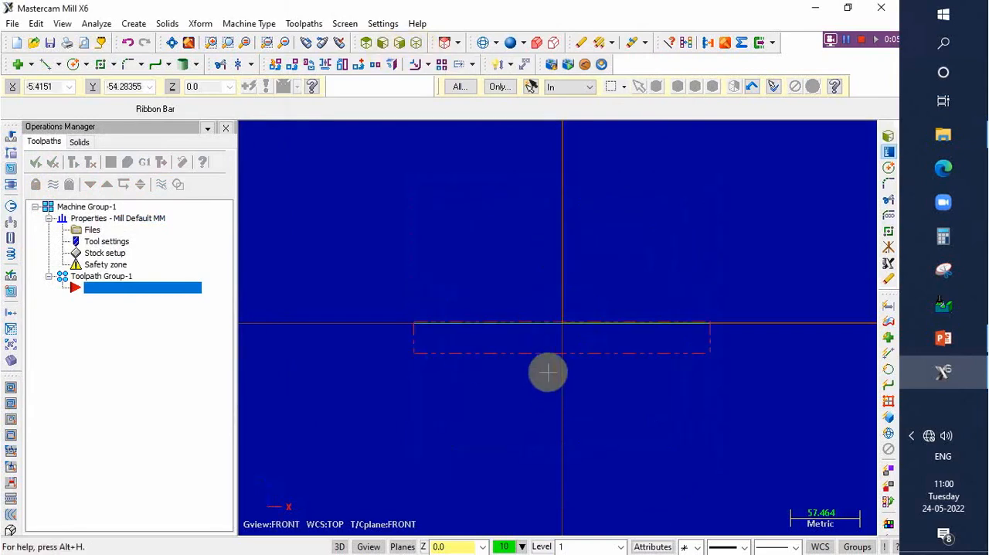
{"action": "scroll", "coordinate": [504, 333], "scroll_direction": "up", "scroll_amount": 2}
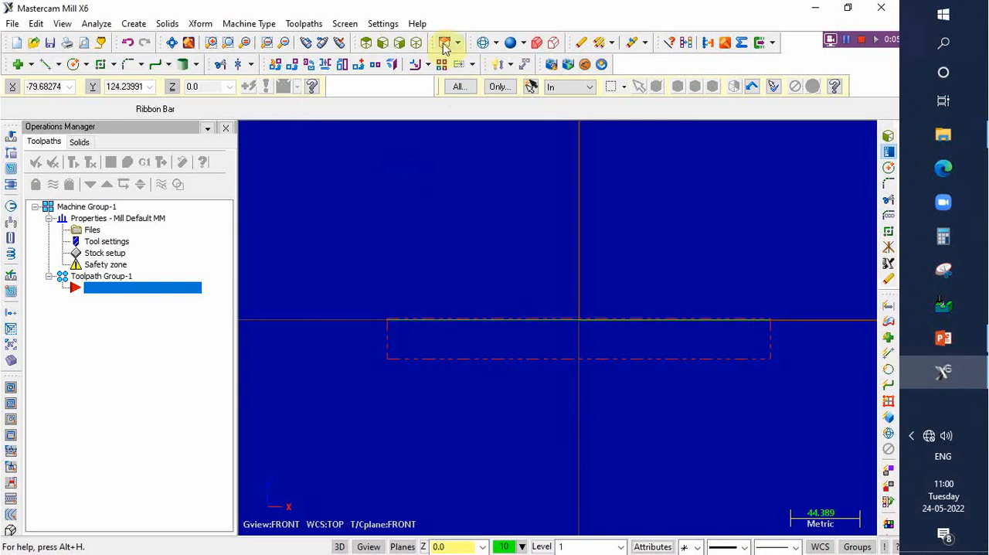
{"action": "left_click", "coordinate": [416, 48]}
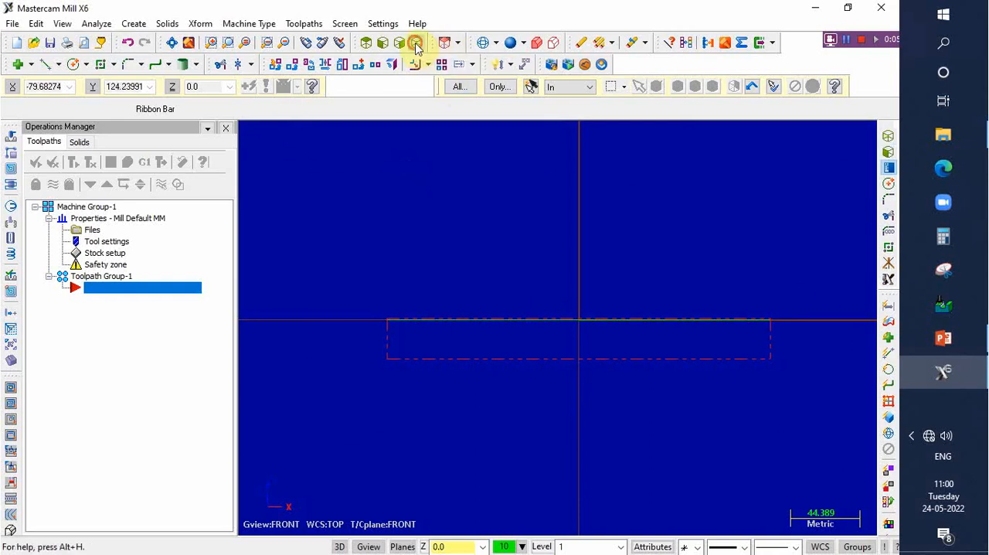
{"action": "left_click", "coordinate": [303, 24]}
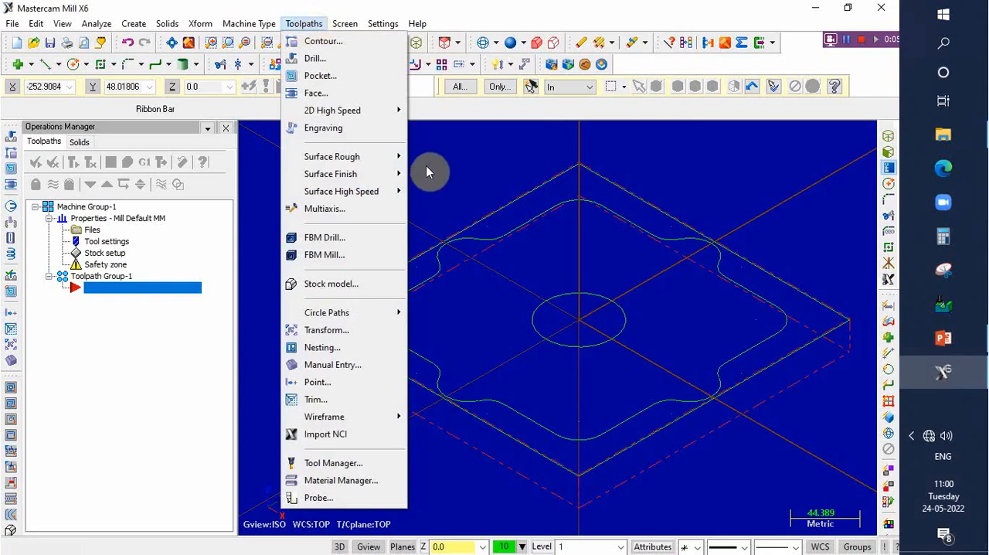
{"action": "left_click", "coordinate": [264, 35]}
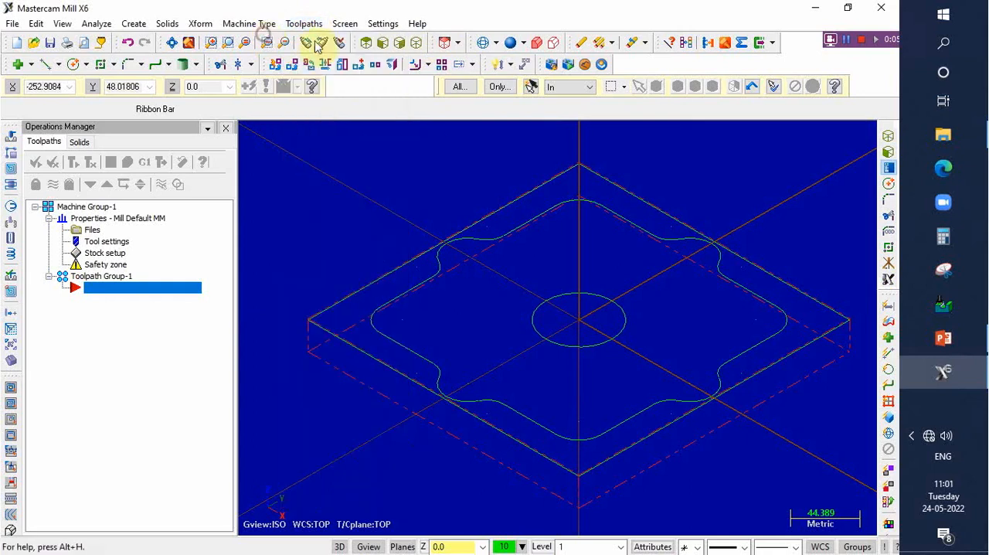
{"action": "left_click", "coordinate": [301, 25]}
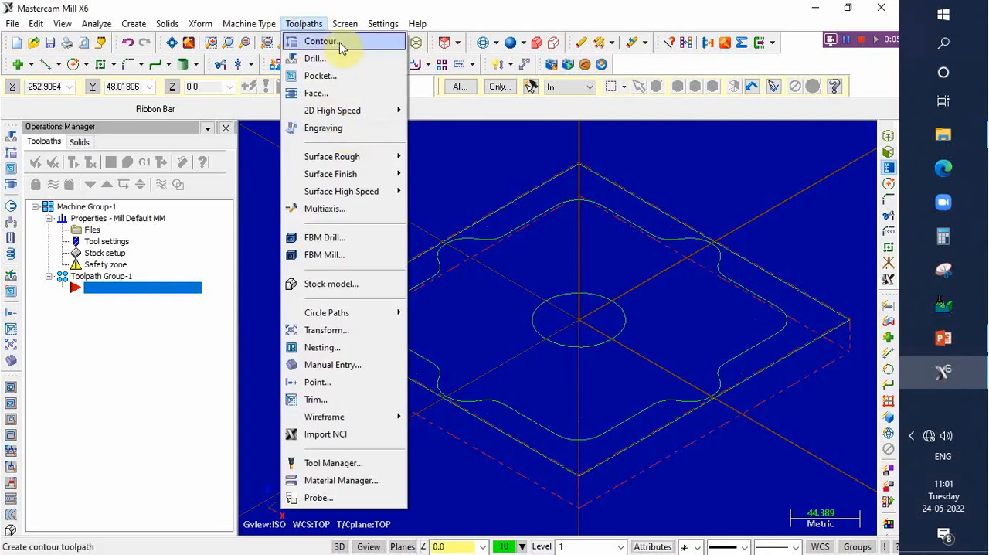
{"action": "mouse_move", "coordinate": [345, 24]}
{"action": "mouse_move", "coordinate": [305, 24]}
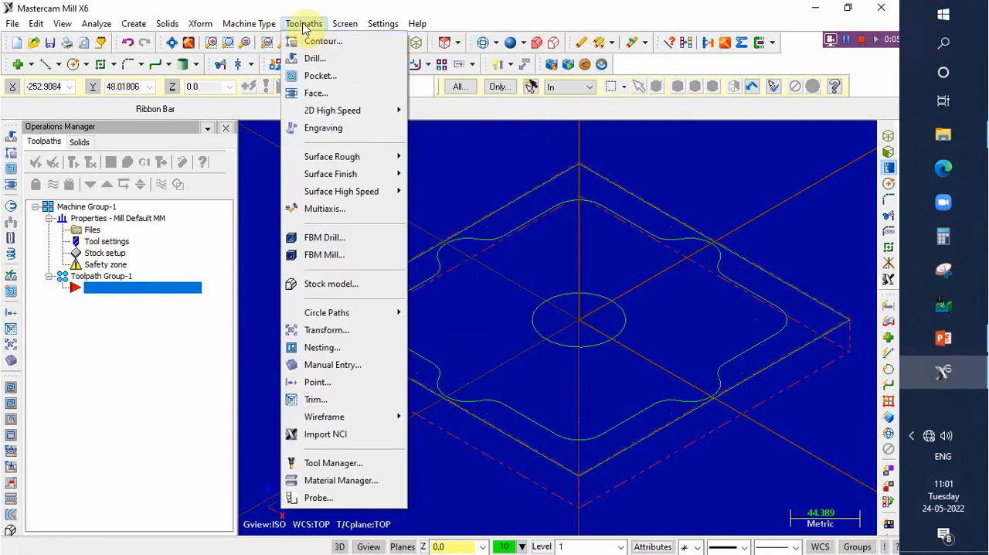
{"action": "left_click", "coordinate": [324, 95]}
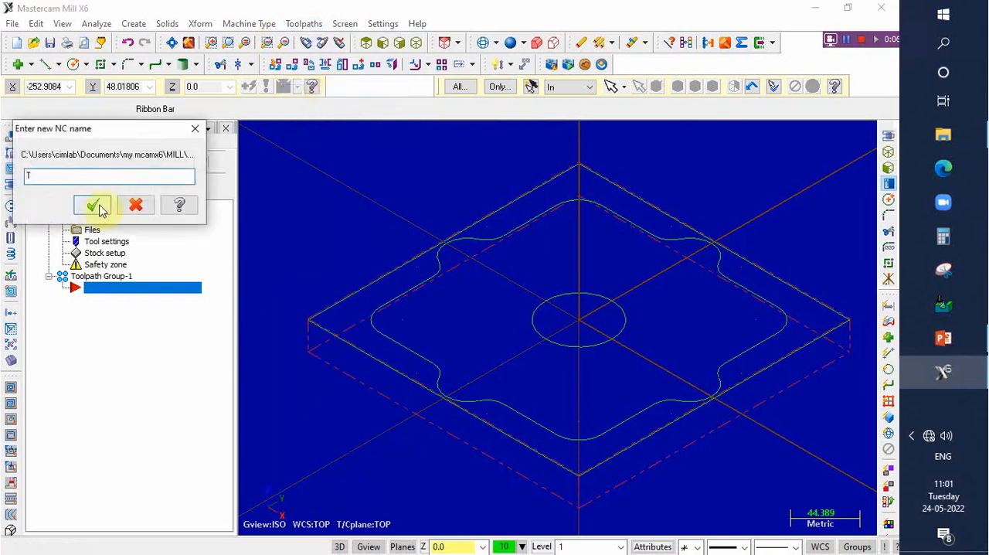
{"action": "left_click", "coordinate": [47, 177]}
{"action": "left_click", "coordinate": [93, 206]}
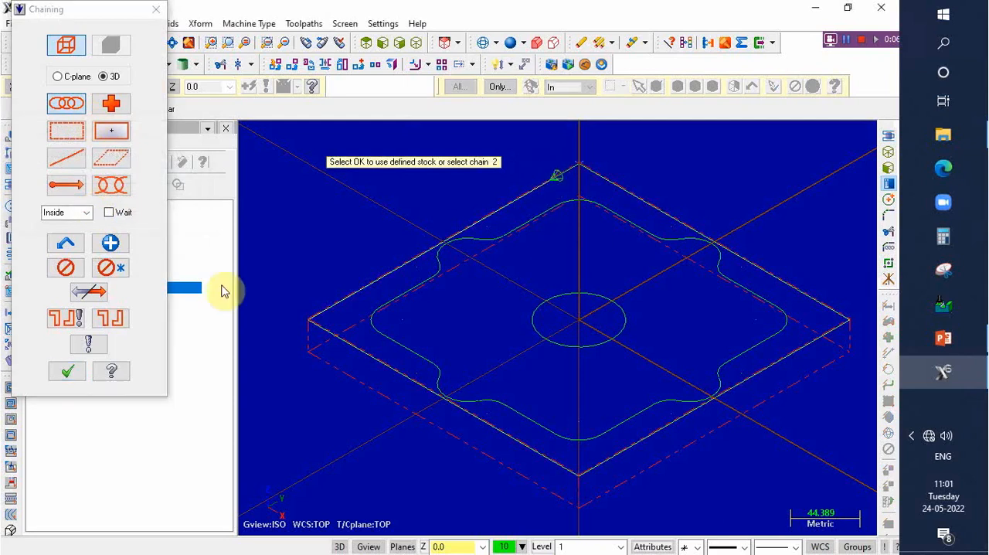
{"action": "left_click", "coordinate": [67, 371]}
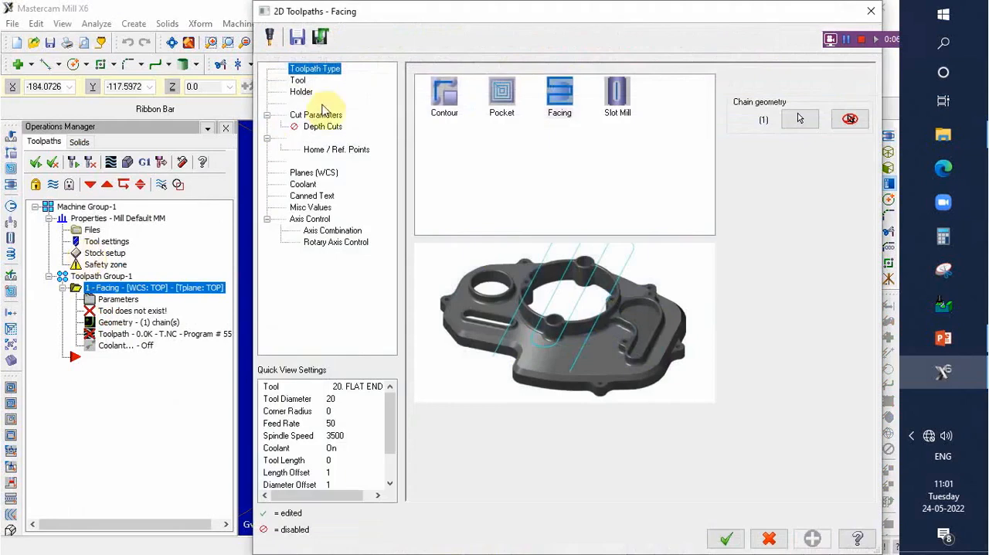
- Apply the tool filter for face mills of 50 mm diameter and load the 50 Face Mill from the library
{"action": "left_click", "coordinate": [299, 80]}
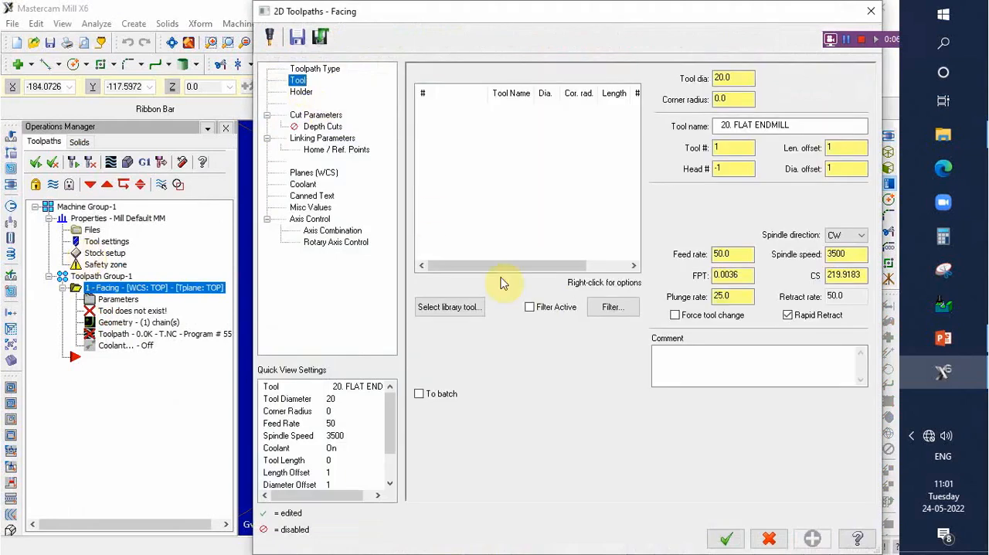
{"action": "left_click", "coordinate": [611, 307]}
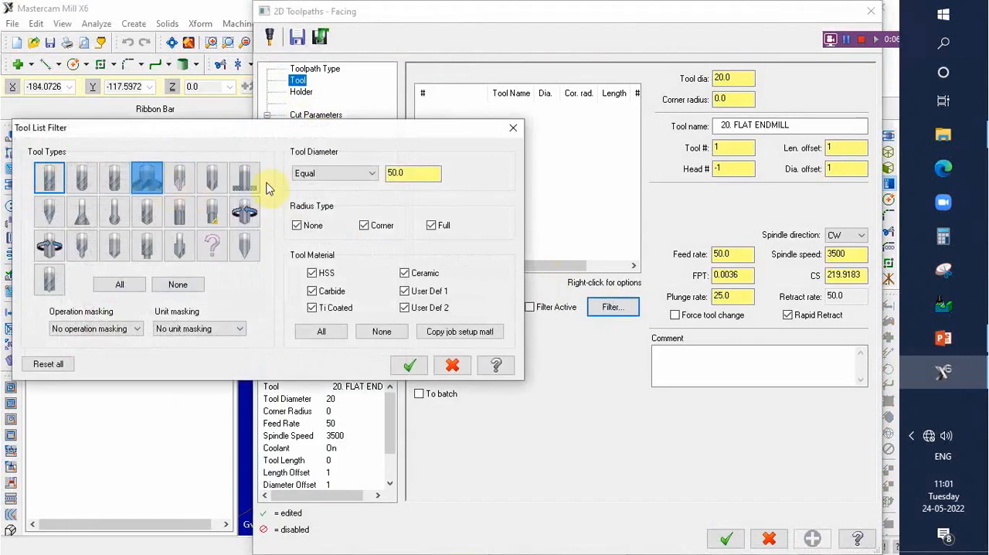
{"action": "left_click", "coordinate": [410, 365]}
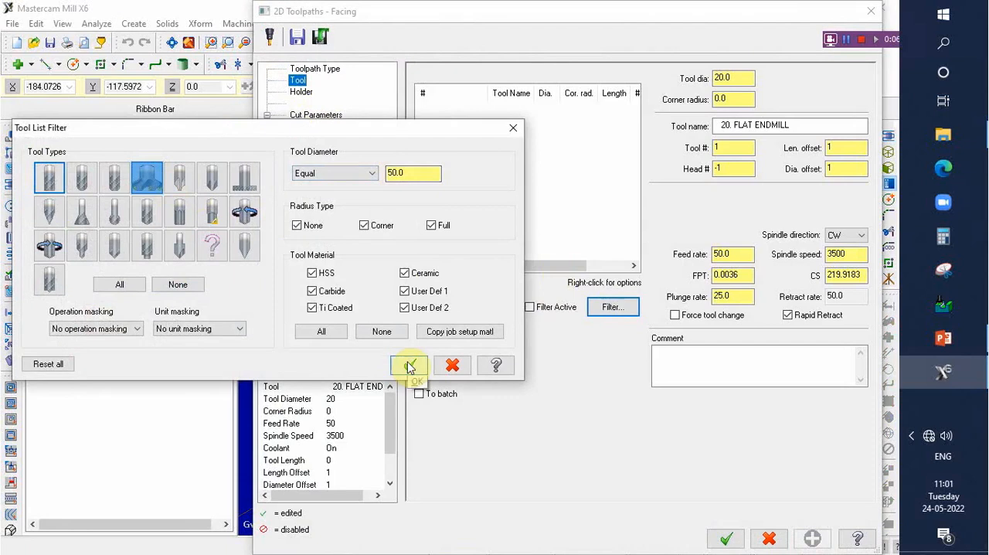
{"action": "left_click", "coordinate": [464, 307]}
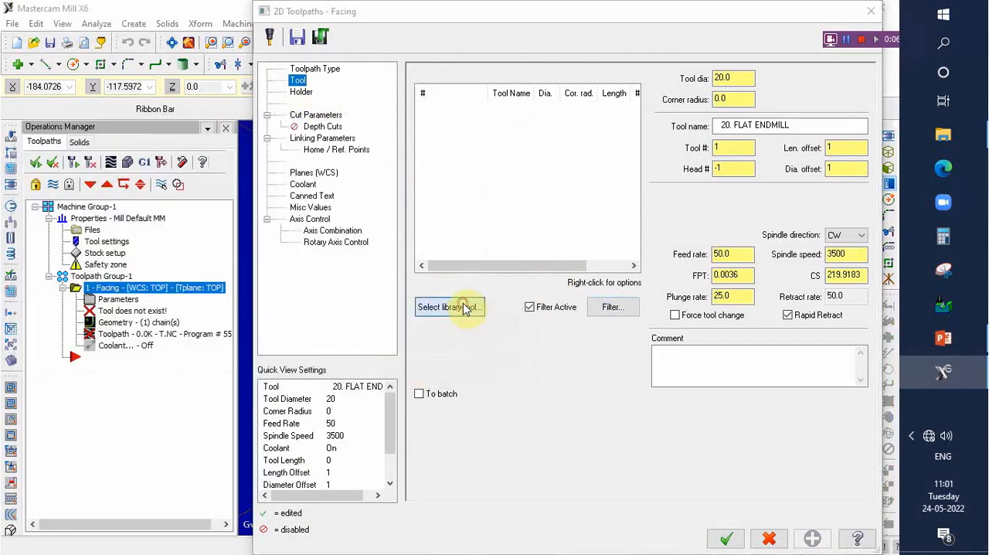
{"action": "left_click", "coordinate": [178, 203]}
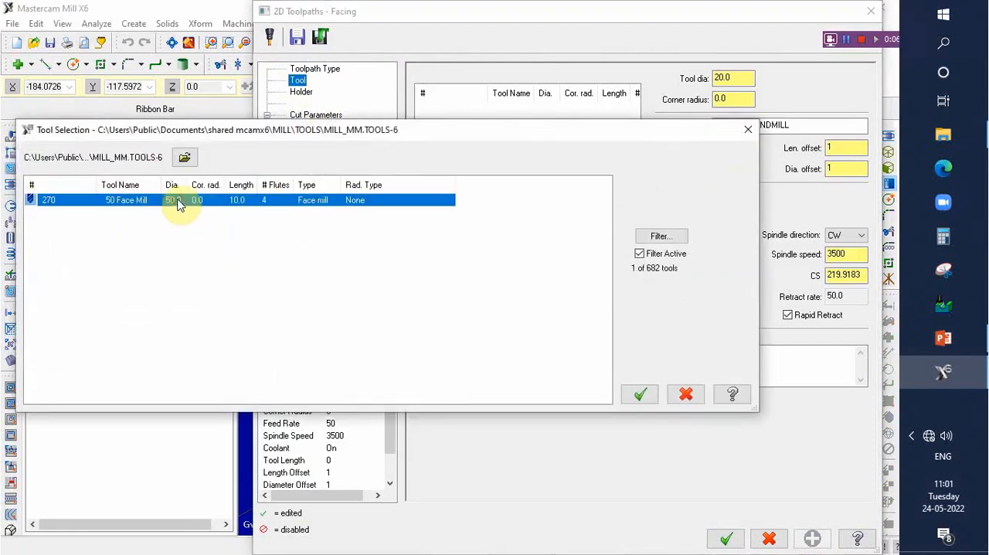
{"action": "left_click", "coordinate": [641, 396]}
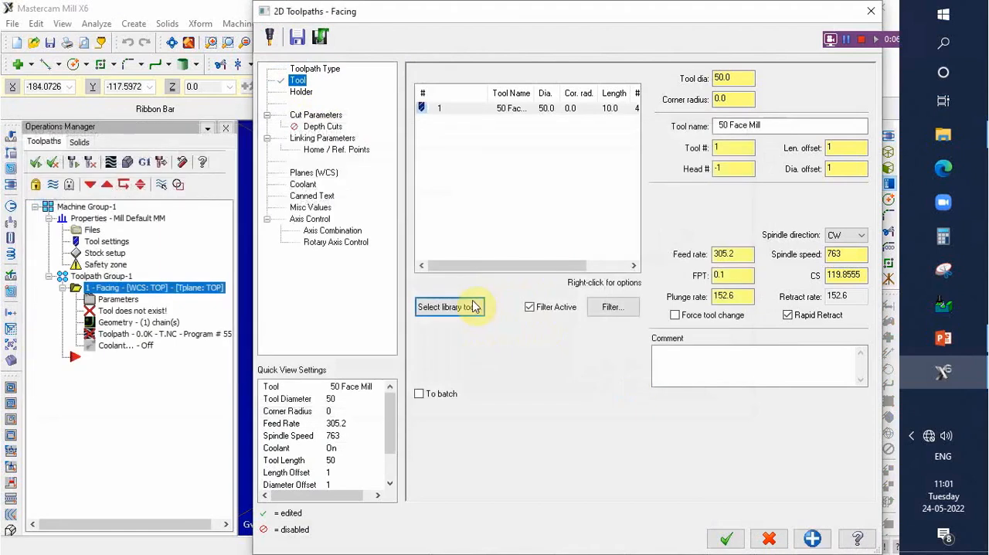
- Set the facing cut style to Zigzag
{"action": "left_click", "coordinate": [328, 116]}
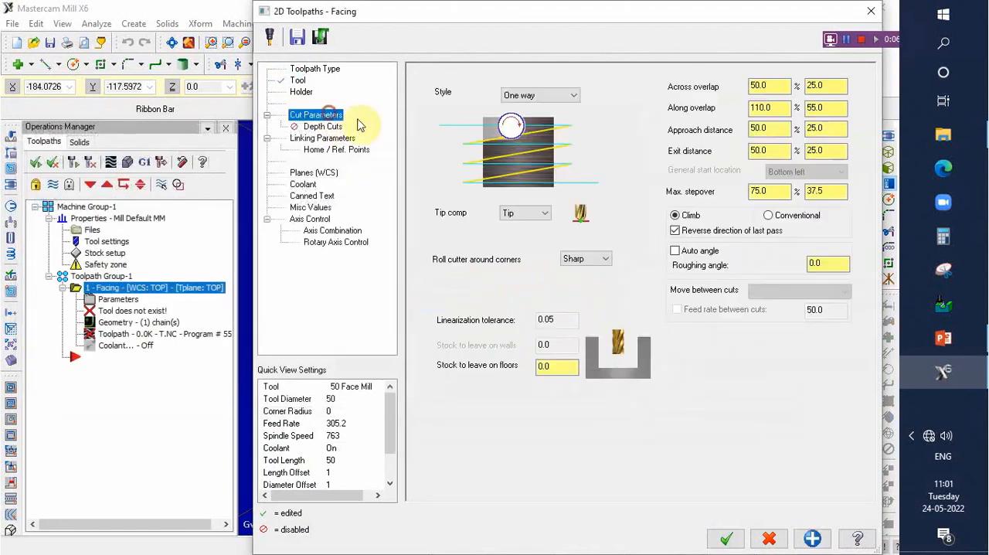
{"action": "left_click", "coordinate": [572, 95]}
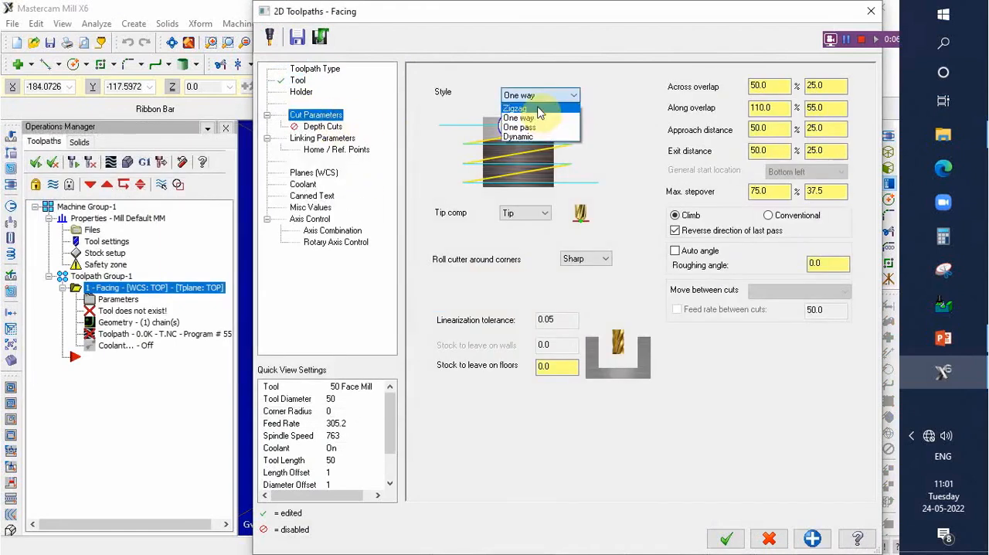
{"action": "left_click", "coordinate": [535, 102]}
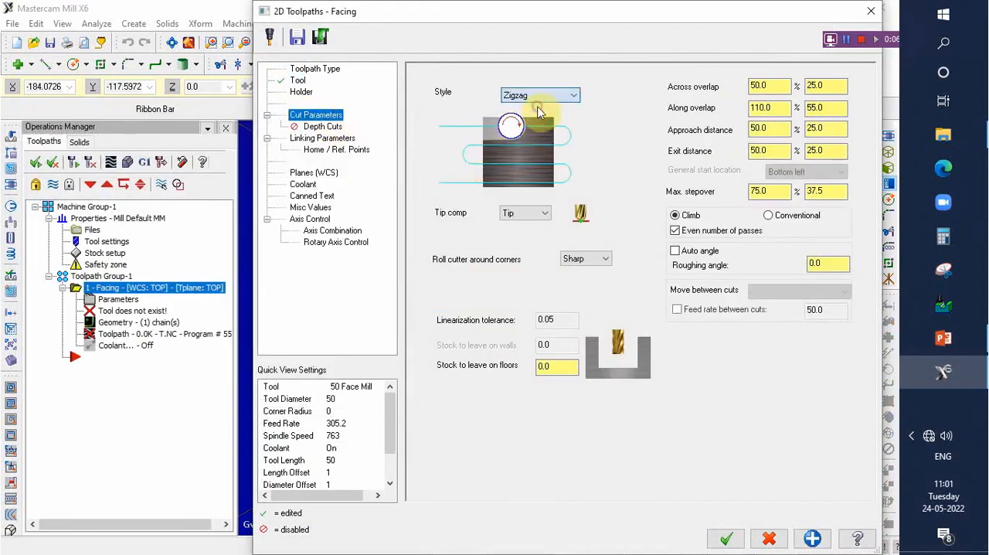
- Enable depth cuts for facing with a max rough step of 0.5 and keep the tool down between cuts
{"action": "left_click", "coordinate": [337, 127]}
{"action": "left_click", "coordinate": [466, 114]}
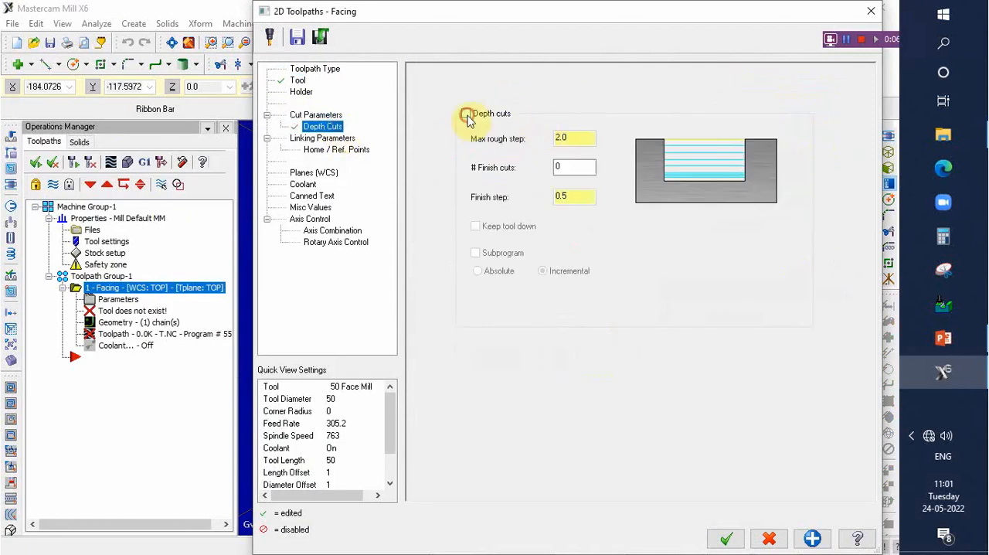
{"action": "left_click_drag", "start_coordinate": [577, 138], "coordinate": [516, 137]}
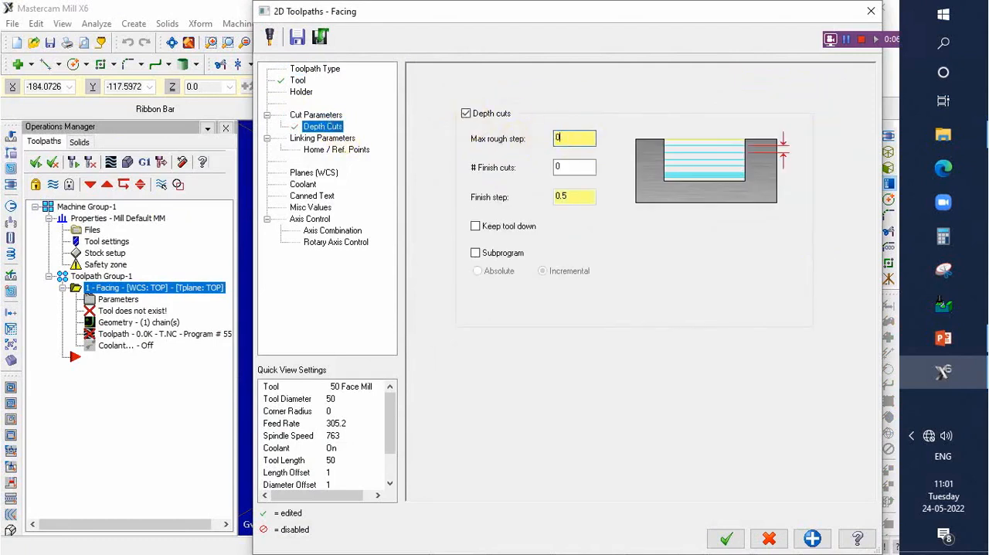
{"action": "left_click", "coordinate": [476, 227]}
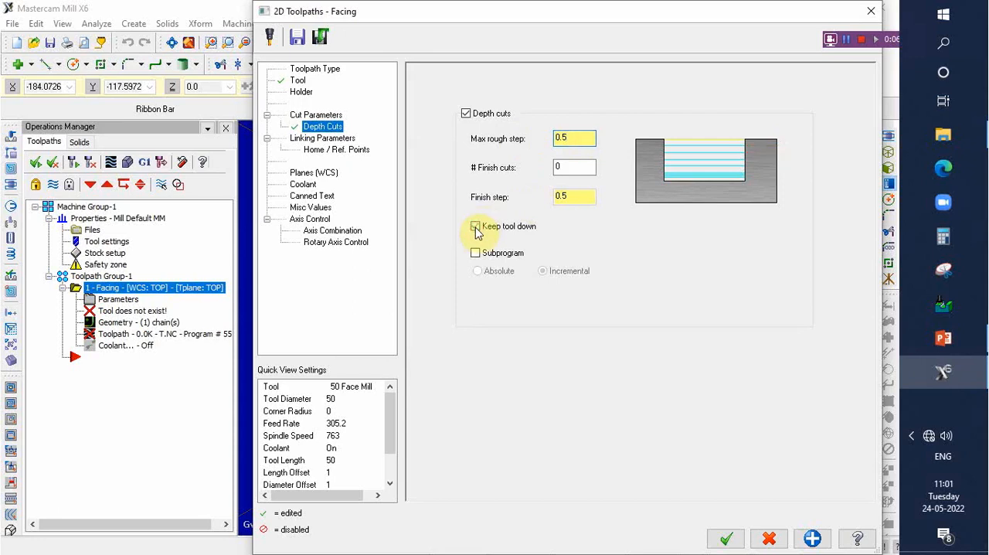
- Set the facing retract, feed plane and depth to absolute in the linking parameters and generate the facing toolpath
{"action": "left_click", "coordinate": [337, 139]}
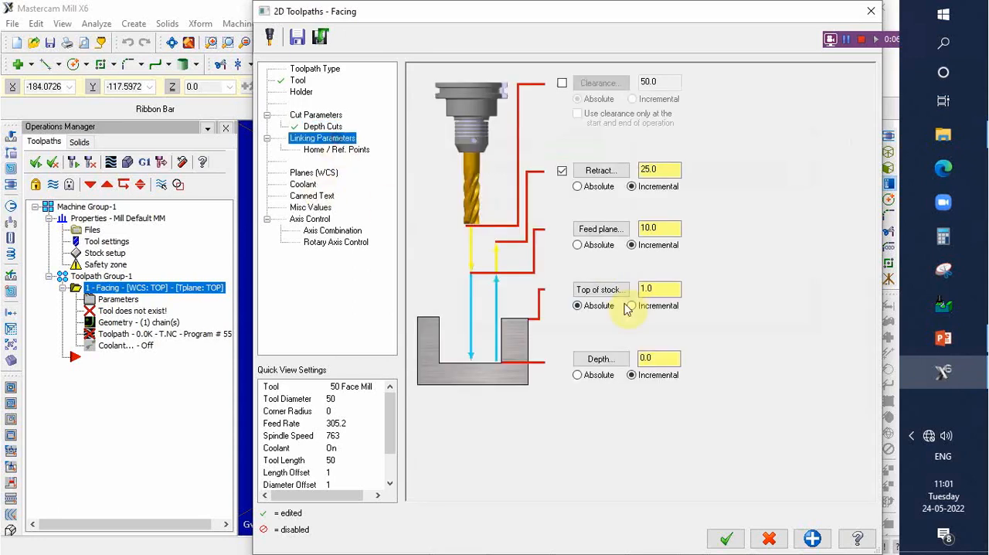
{"action": "left_click", "coordinate": [577, 186]}
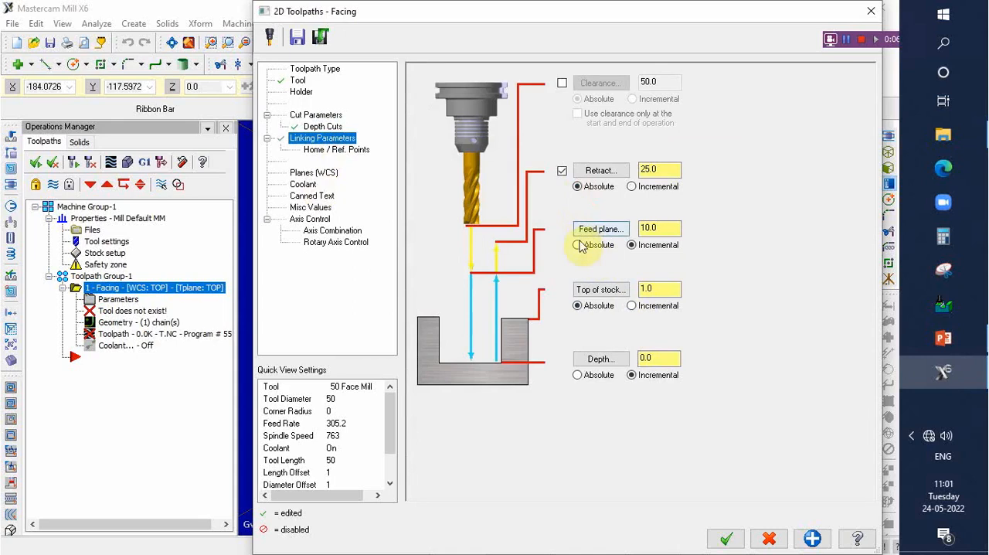
{"action": "left_click", "coordinate": [577, 245]}
{"action": "left_click", "coordinate": [577, 376]}
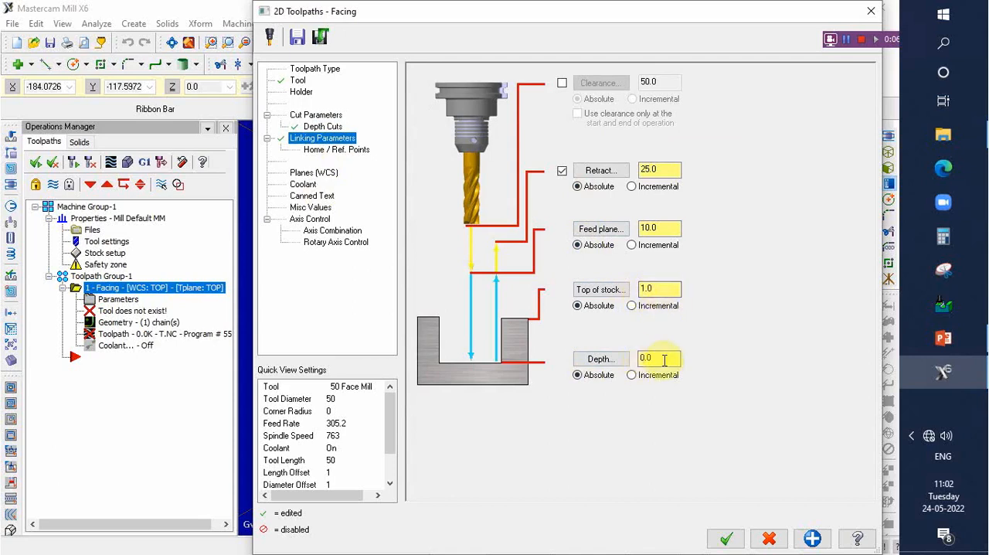
{"action": "left_click", "coordinate": [727, 541]}
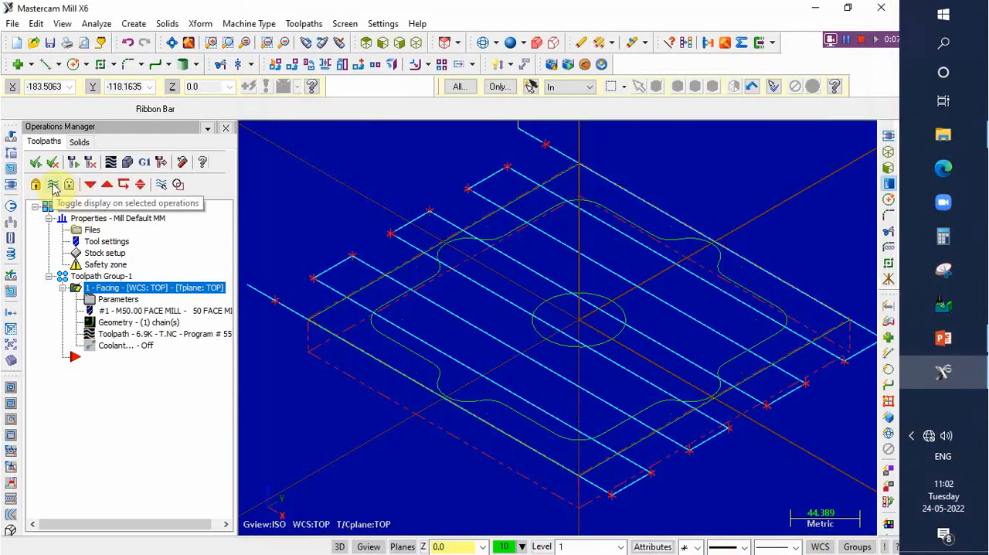
- Hide the facing toolpath display and create a Contour toolpath chained on the lobed inner profile
{"action": "left_click", "coordinate": [52, 185]}
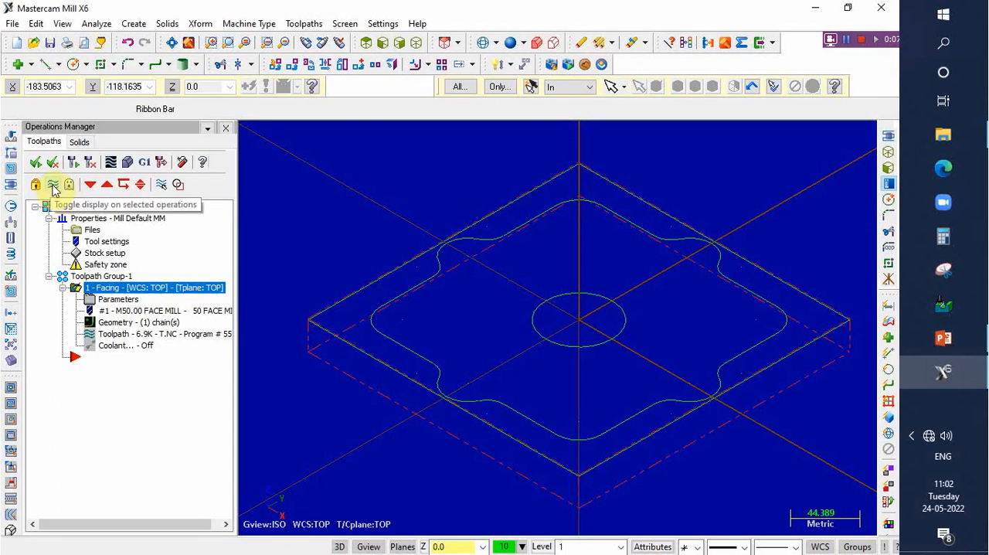
{"action": "left_click", "coordinate": [300, 24]}
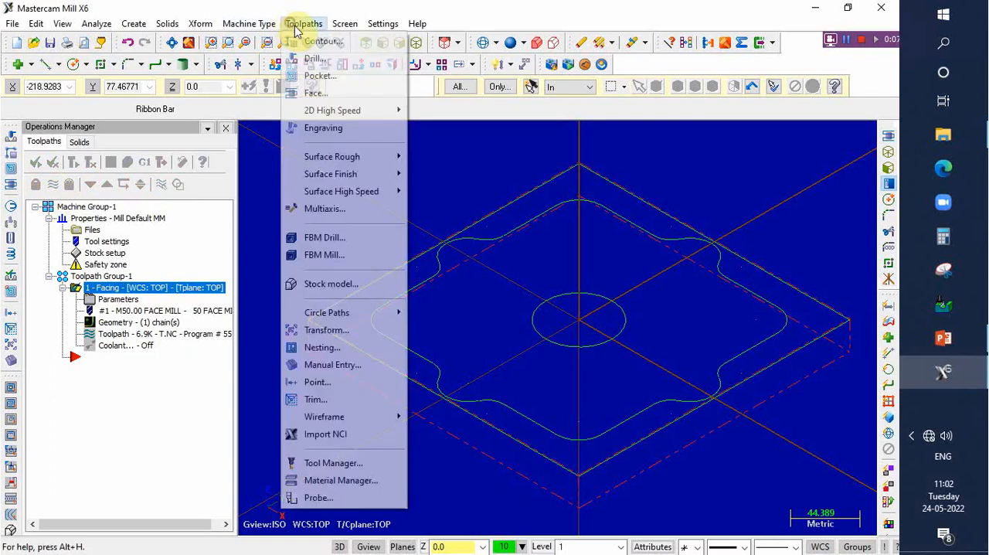
{"action": "left_click", "coordinate": [340, 42]}
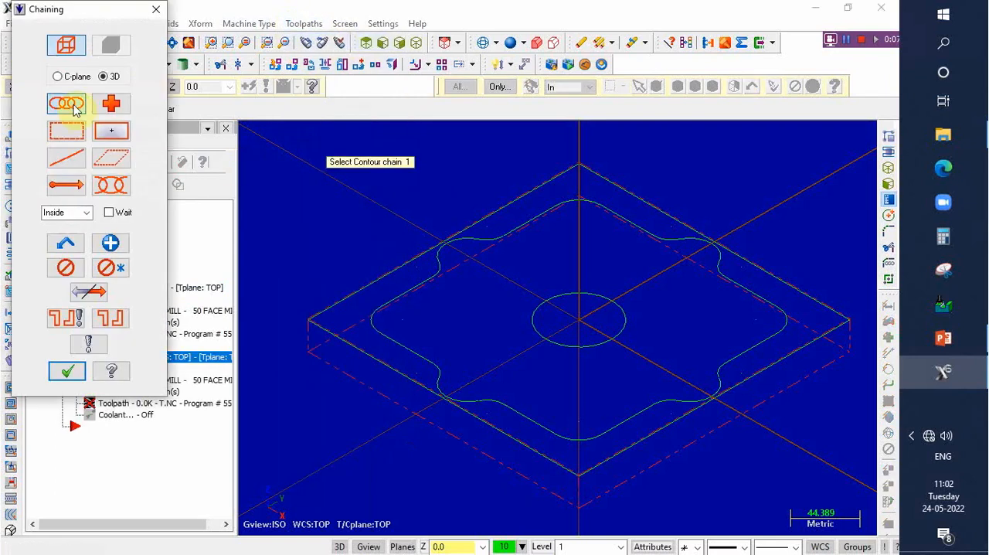
{"action": "left_click", "coordinate": [552, 206]}
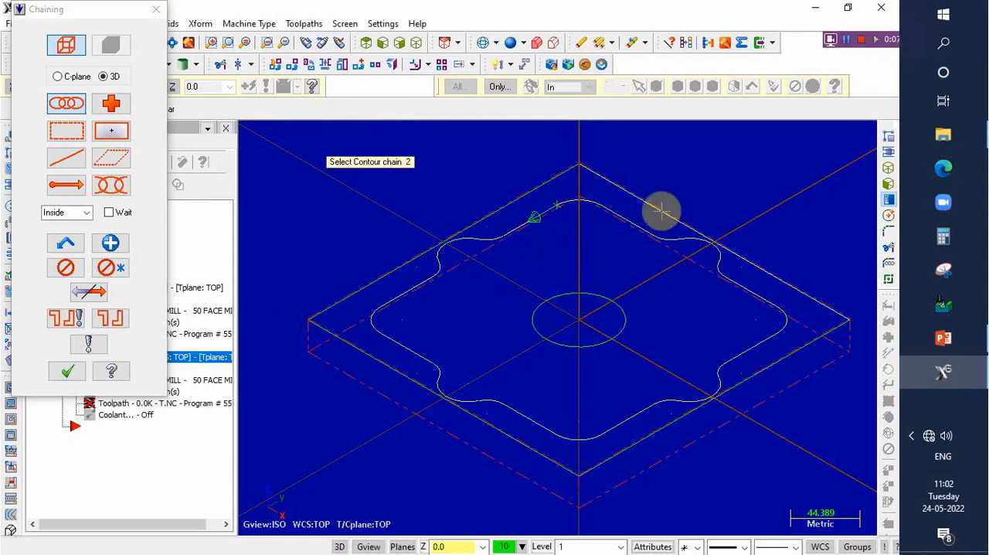
{"action": "left_click", "coordinate": [72, 372]}
- Filter the contour tools to flat end mills of 10 mm diameter and load the 10 Flat Endmill from the library
{"action": "left_click", "coordinate": [297, 79]}
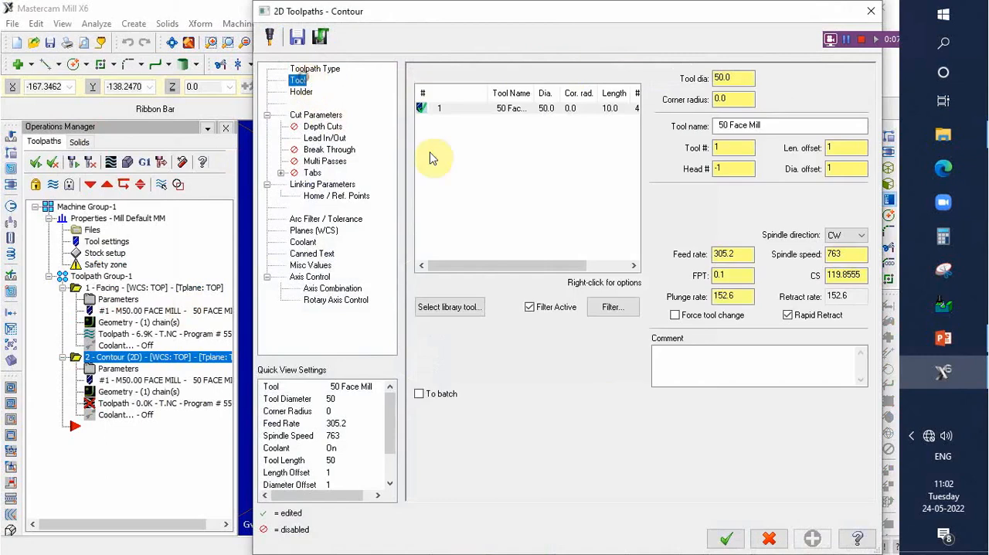
{"action": "left_click", "coordinate": [611, 308]}
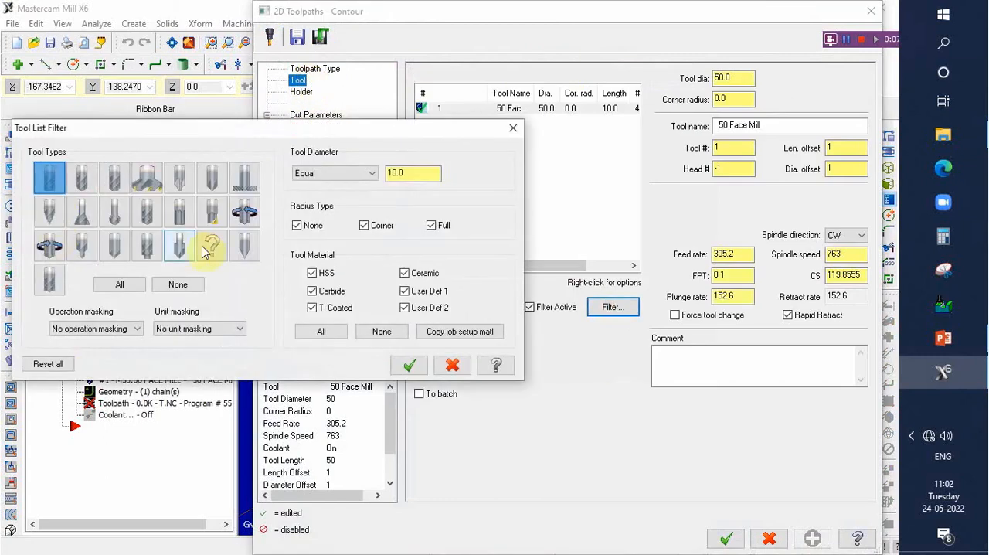
{"action": "left_click", "coordinate": [51, 183]}
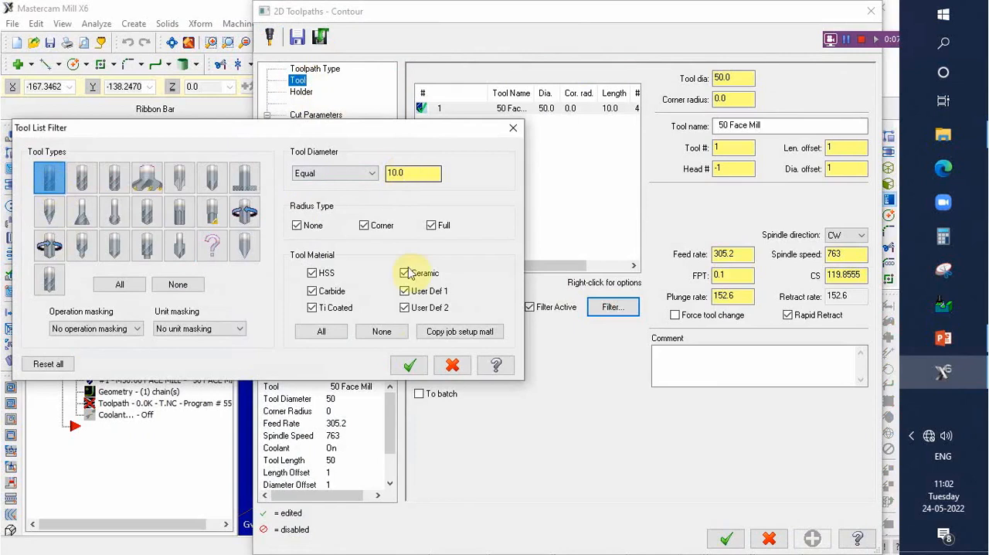
{"action": "left_click", "coordinate": [410, 366]}
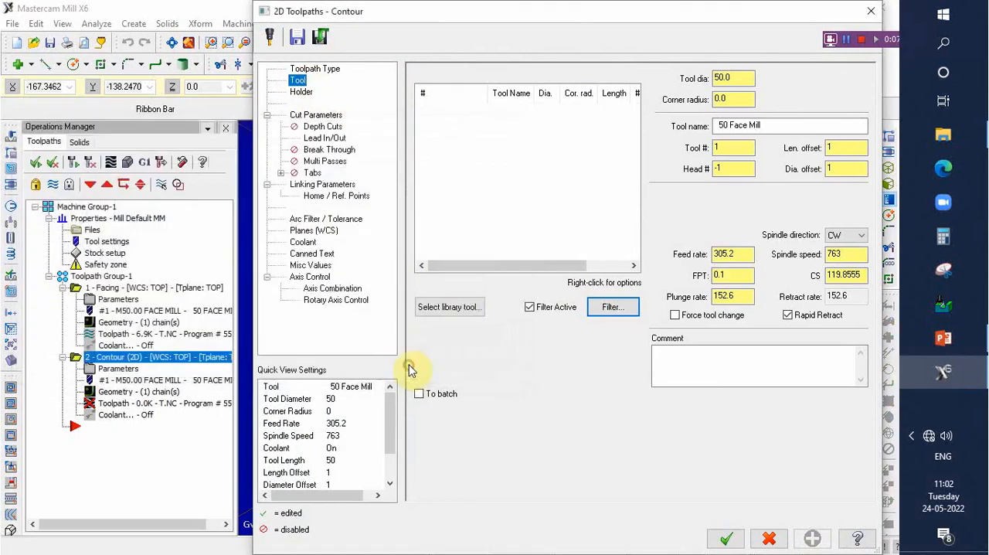
{"action": "left_click", "coordinate": [462, 308]}
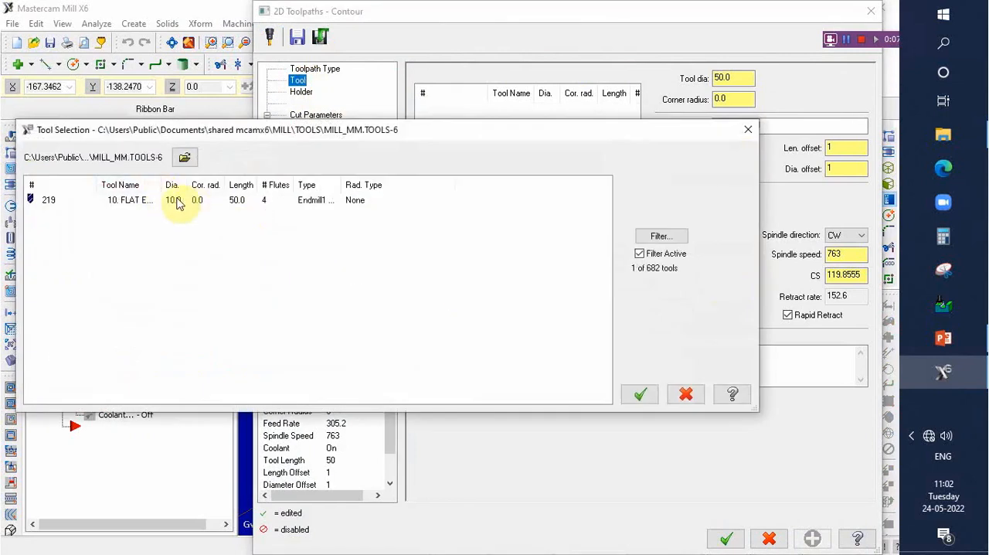
{"action": "left_click", "coordinate": [176, 202]}
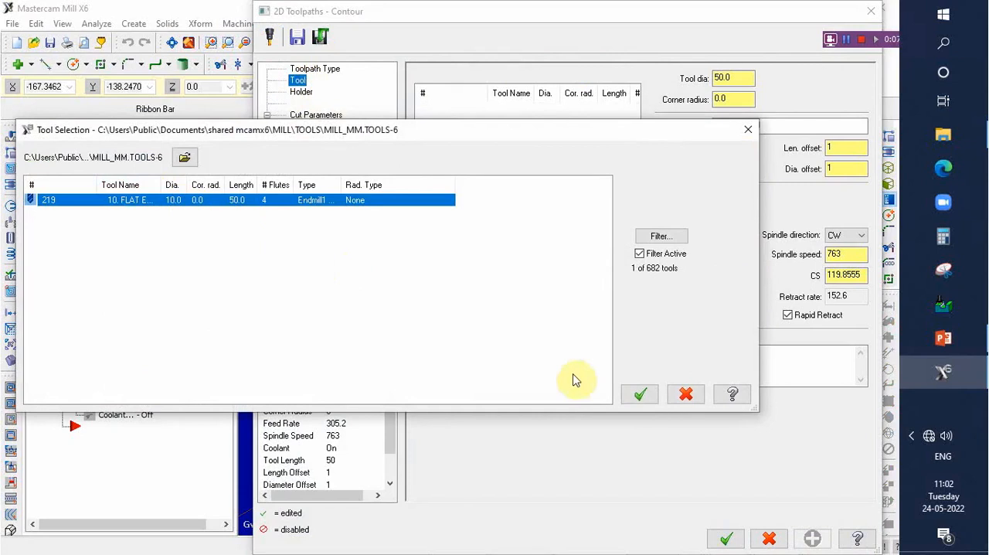
{"action": "left_click", "coordinate": [639, 396]}
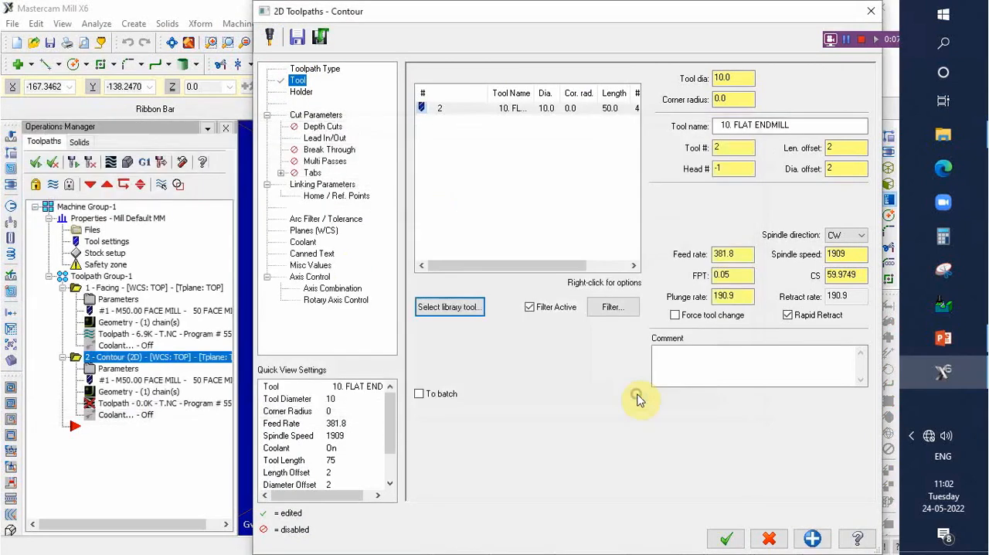
- Set the contour's cutter compensation direction to Right
{"action": "left_click", "coordinate": [320, 116]}
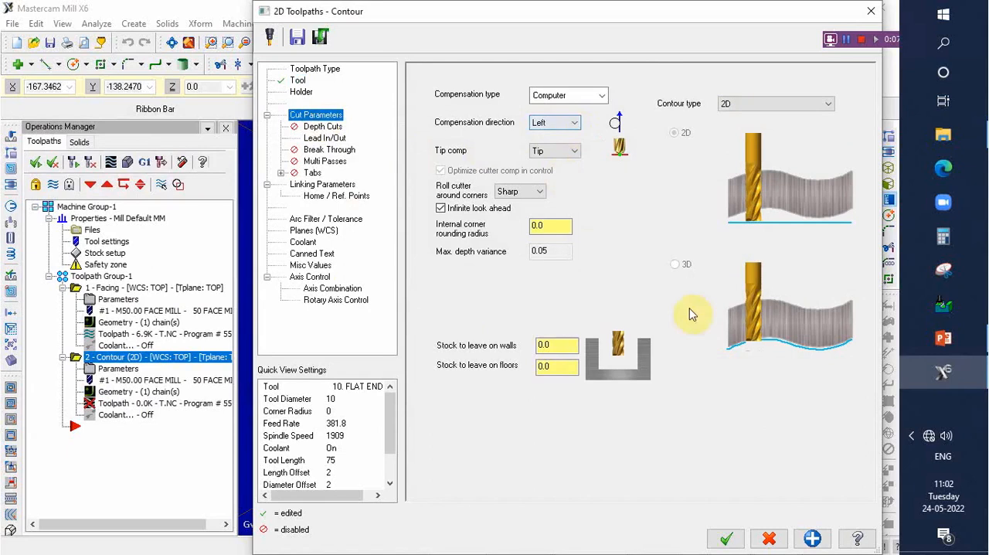
{"action": "left_click_drag", "start_coordinate": [621, 14], "coordinate": [491, 12]}
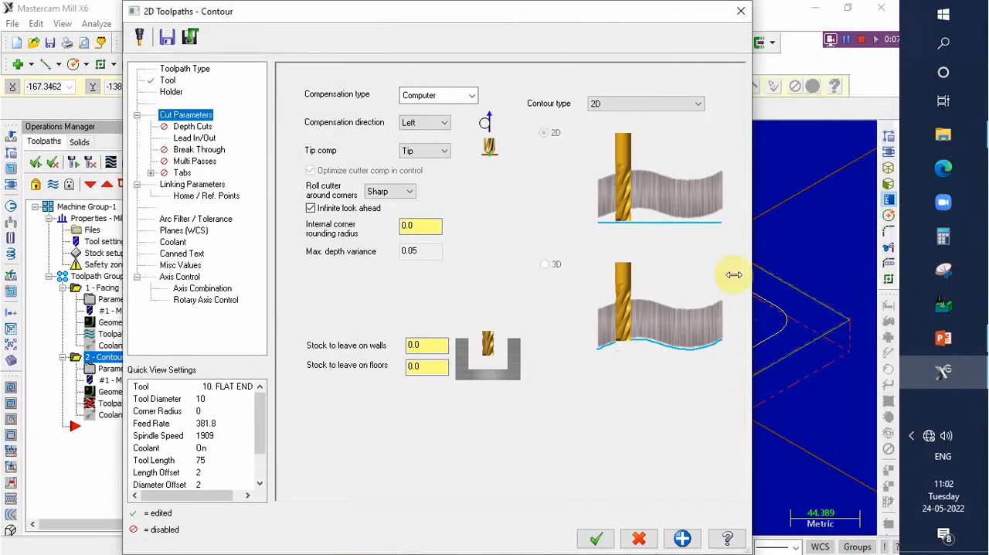
{"action": "left_click", "coordinate": [446, 124]}
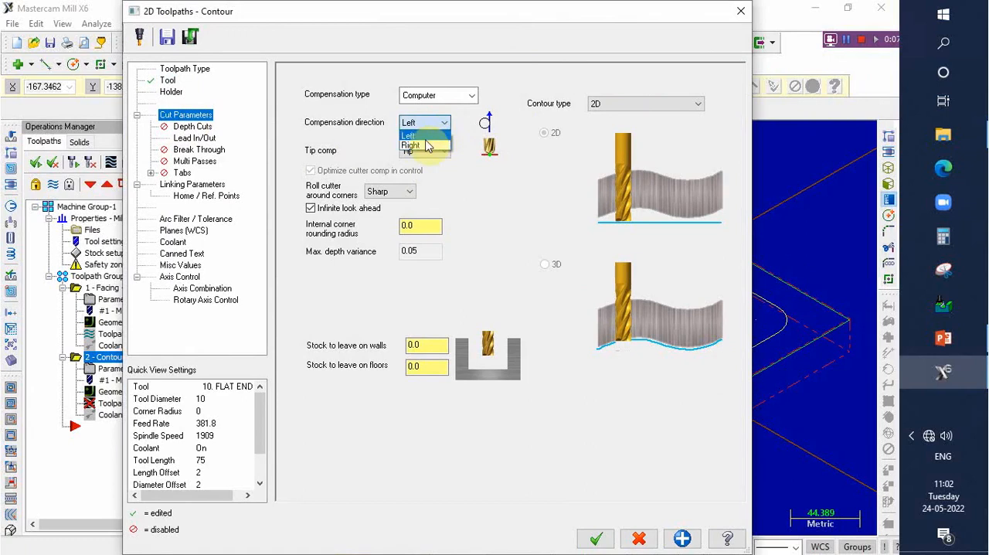
{"action": "left_click", "coordinate": [424, 147]}
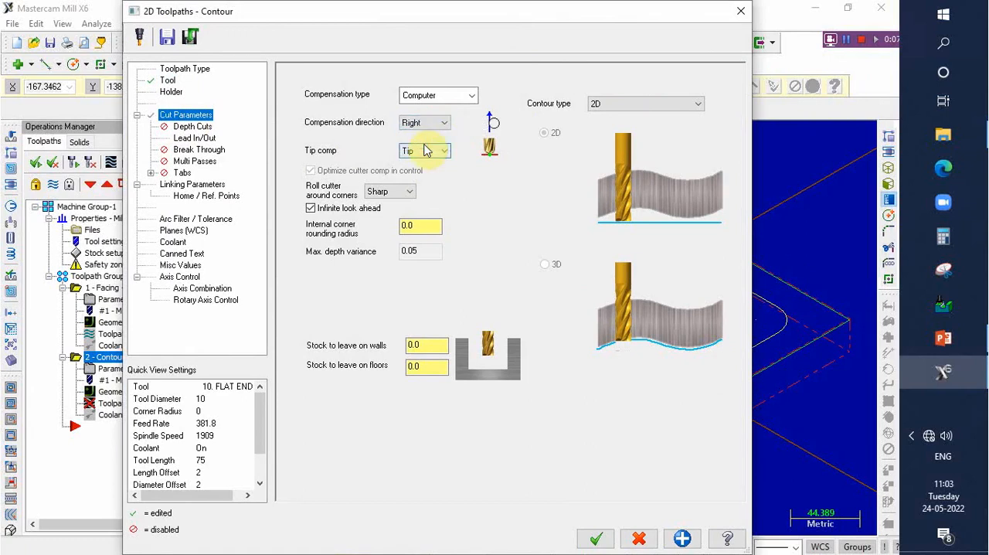
- Enable contour depth cuts with a max rough step of 0.5 and keep tool down, checking the part drawing in PowerPoint
{"action": "left_click", "coordinate": [202, 128]}
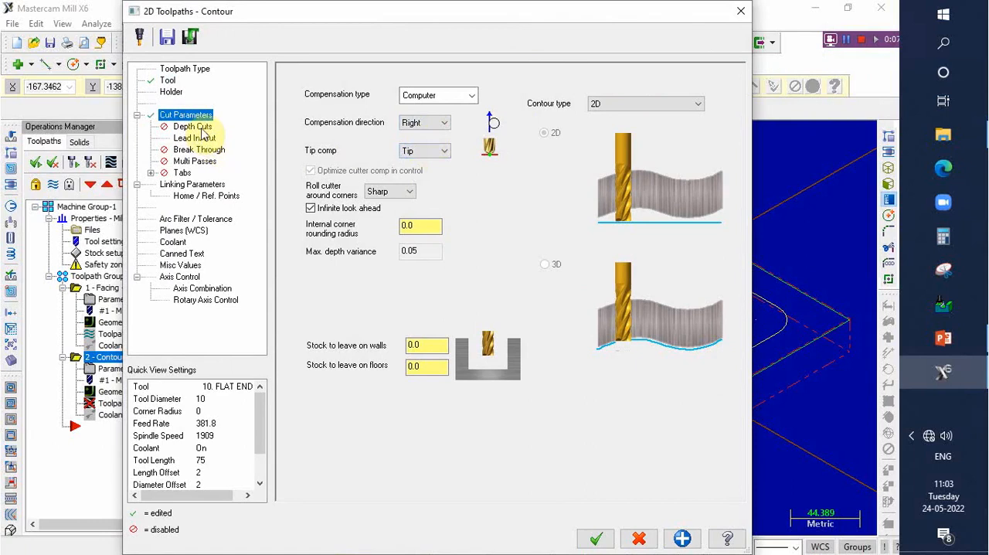
{"action": "left_click", "coordinate": [335, 113]}
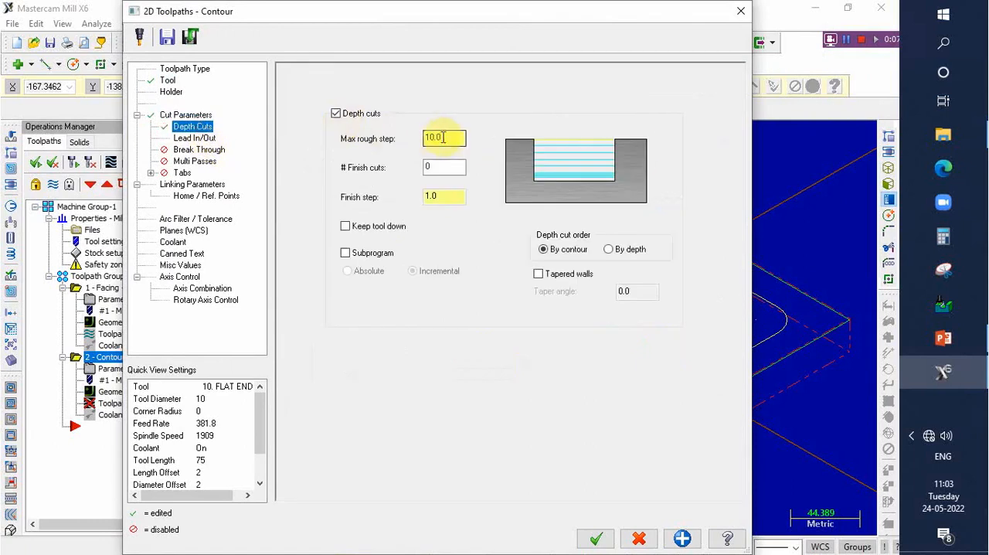
{"action": "left_click_drag", "start_coordinate": [447, 137], "coordinate": [399, 140]}
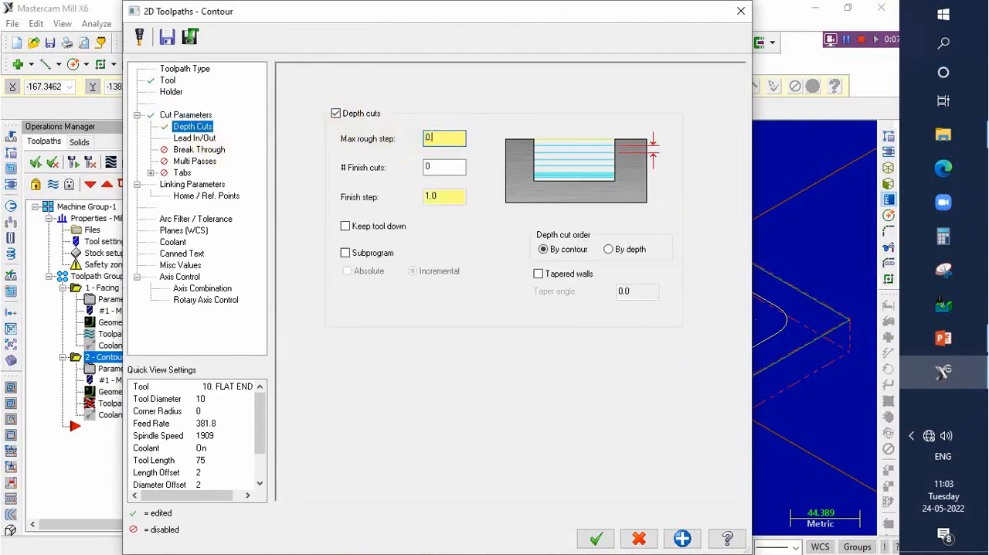
{"action": "left_click", "coordinate": [939, 337]}
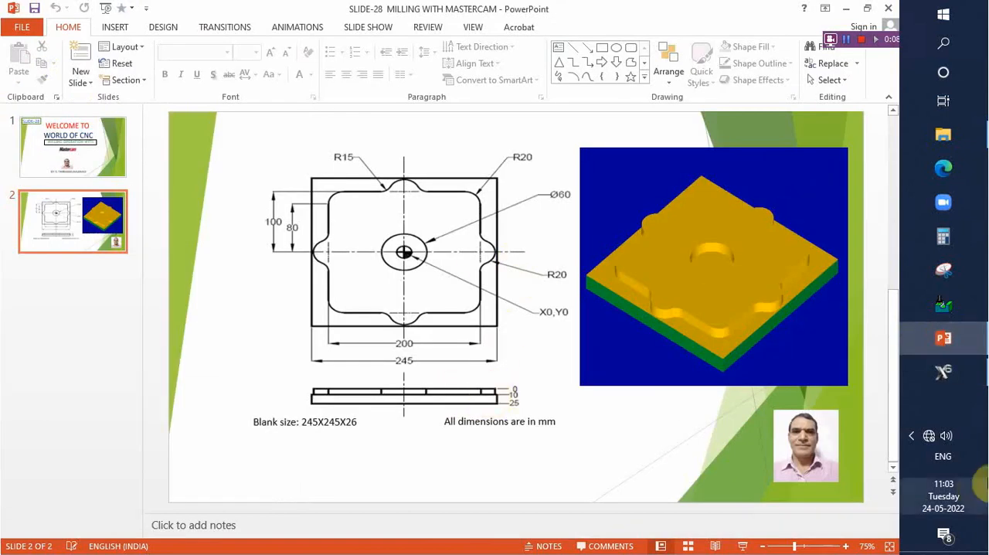
{"action": "left_click", "coordinate": [941, 370]}
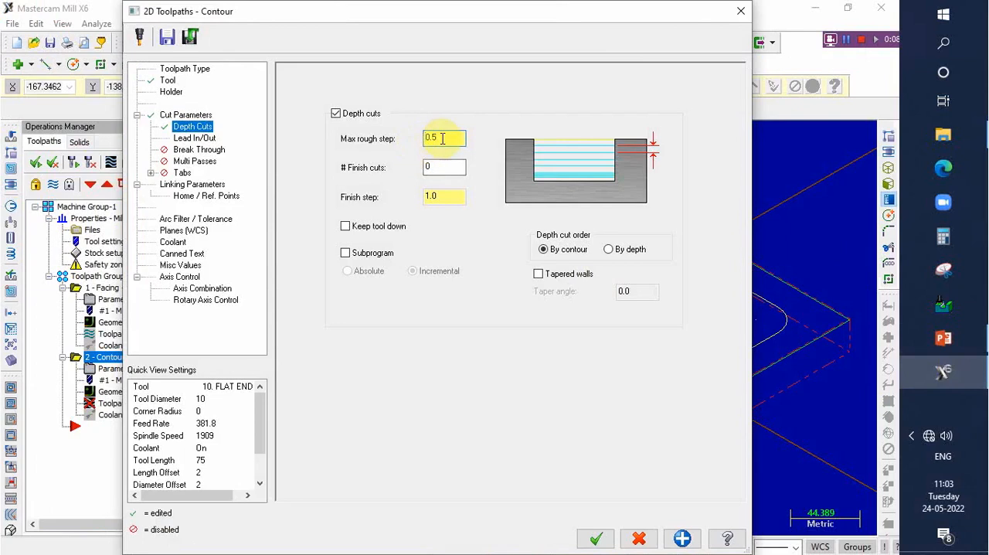
{"action": "left_click", "coordinate": [345, 227]}
- Enable multi passes for the contour with 8 rough passes and keep the tool down between them
{"action": "left_click", "coordinate": [200, 162]}
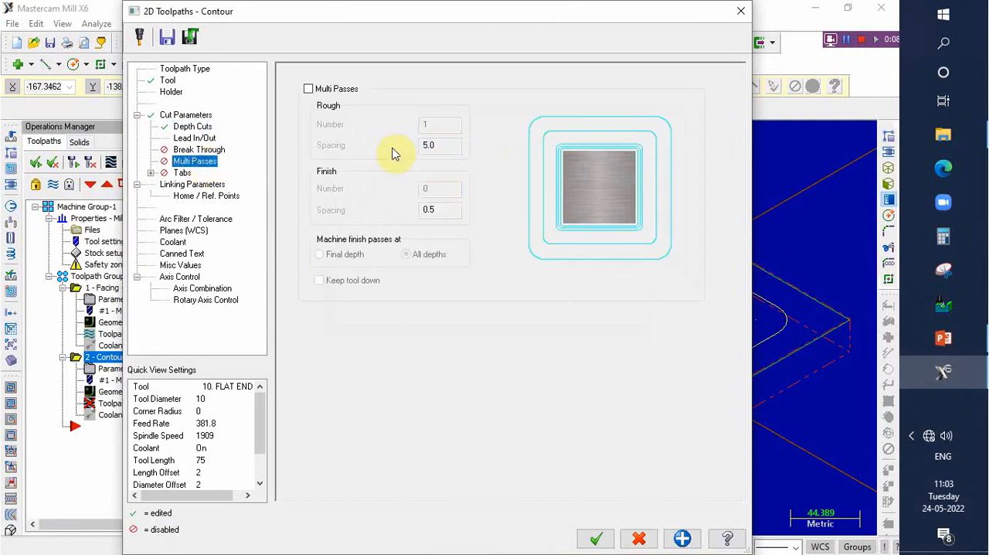
{"action": "left_click", "coordinate": [310, 90]}
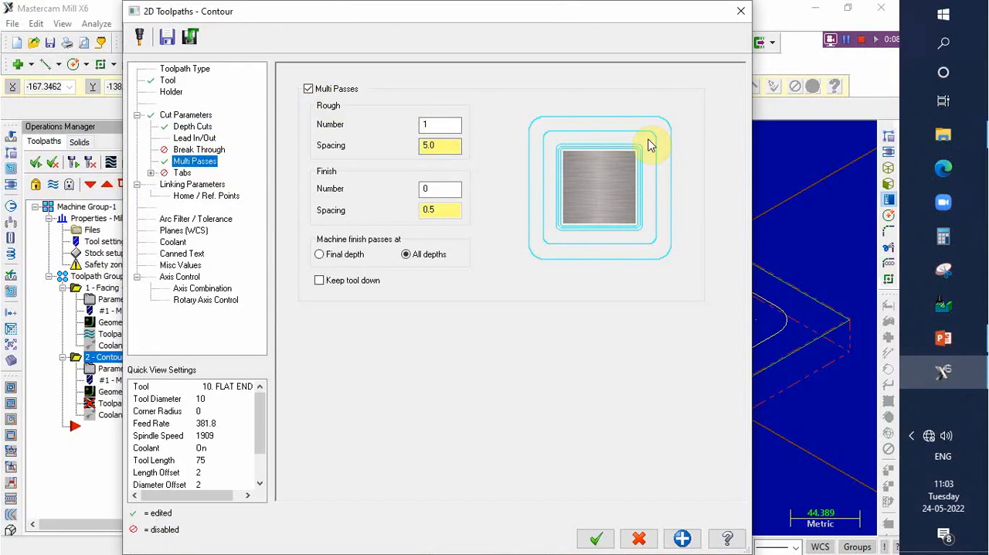
{"action": "double_click", "coordinate": [433, 124]}
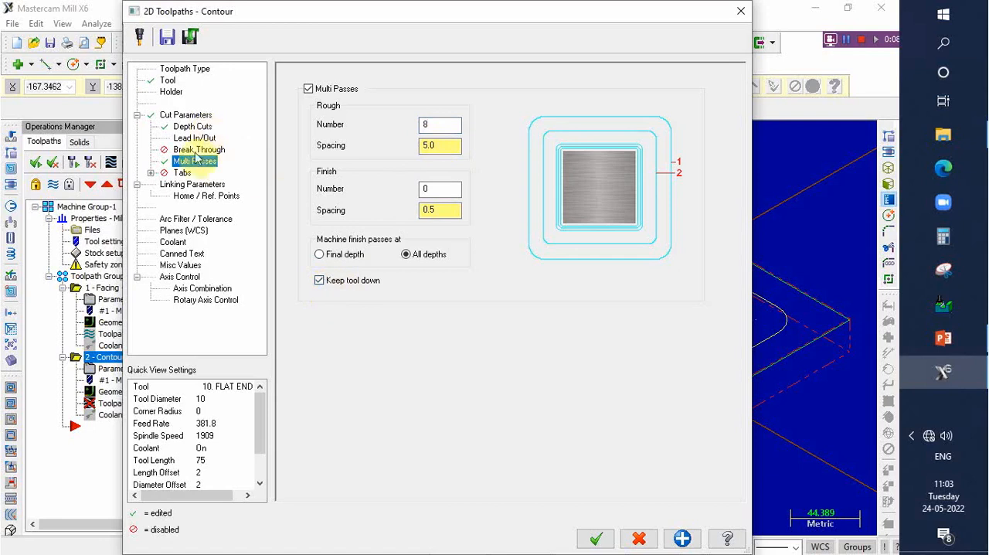
- Set the contour's top of stock to 0 and its depth to absolute -10, and generate the toolpath
{"action": "left_click", "coordinate": [189, 184]}
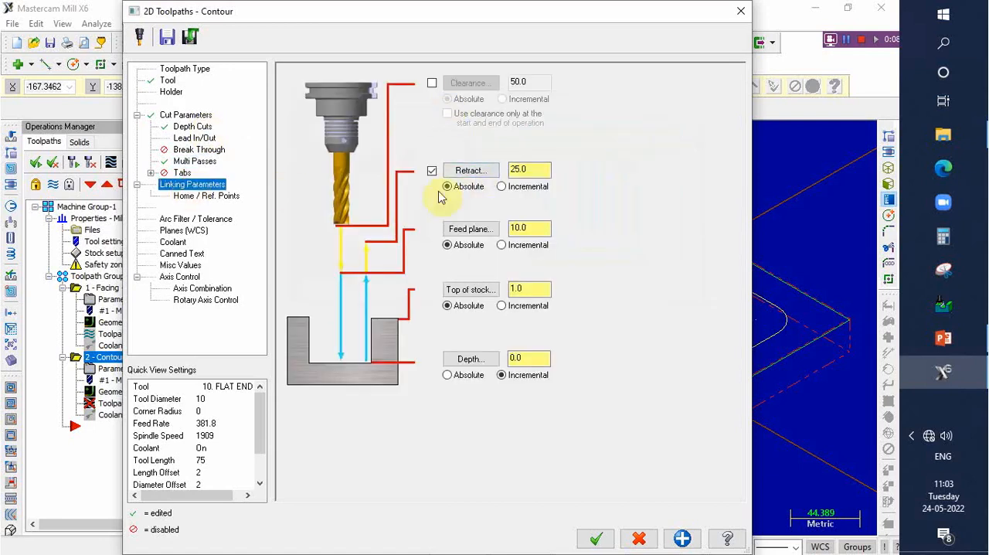
{"action": "left_click", "coordinate": [448, 376]}
{"action": "double_click", "coordinate": [535, 291]}
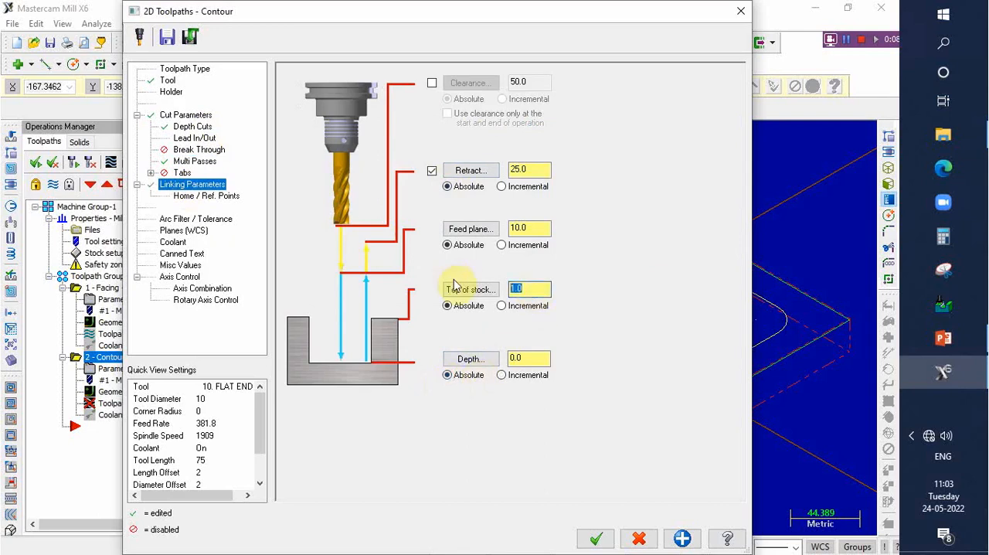
{"action": "left_click", "coordinate": [534, 292]}
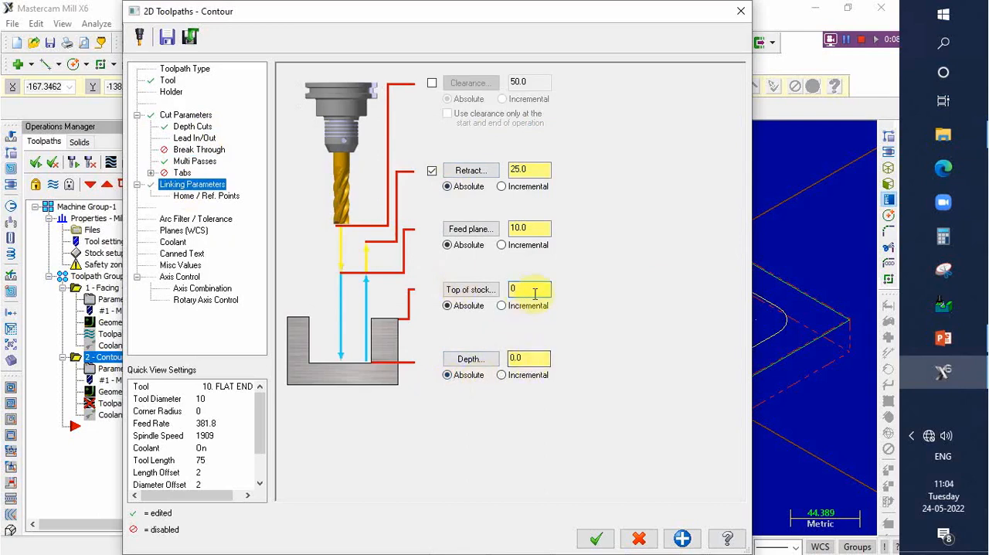
{"action": "double_click", "coordinate": [530, 359]}
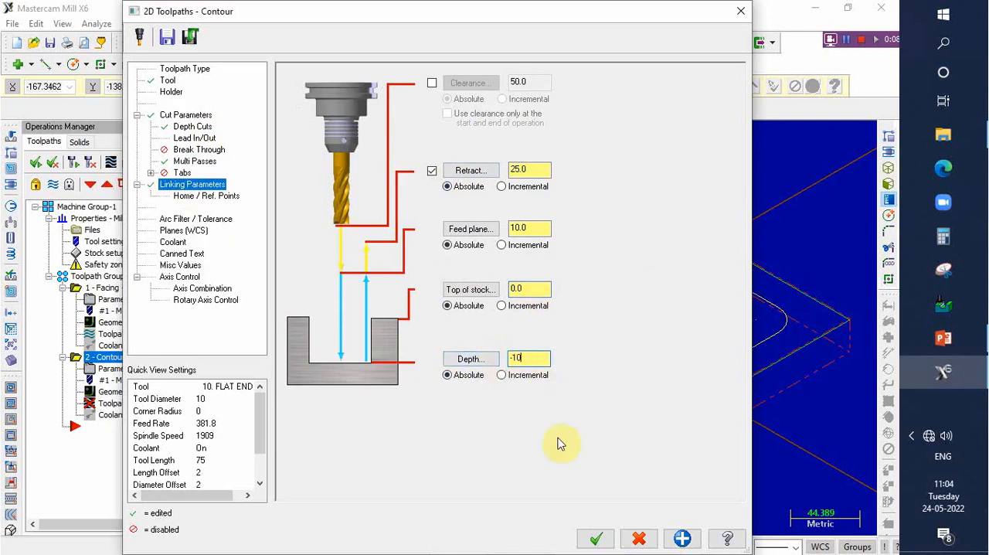
{"action": "left_click", "coordinate": [598, 540]}
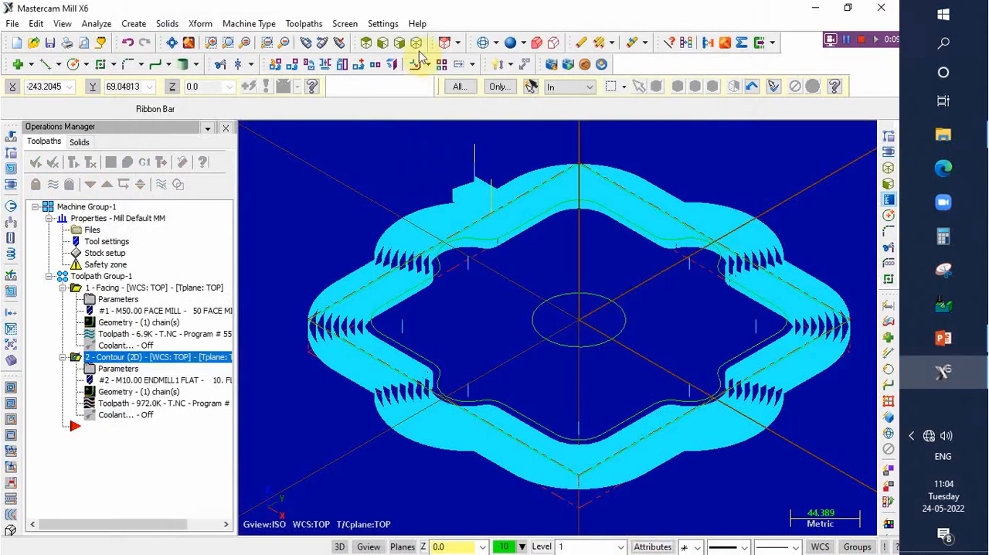
- Start a pocket toolpath on the centre circle and choose the 10 mm flat endmill as its tool
{"action": "left_click", "coordinate": [367, 42]}
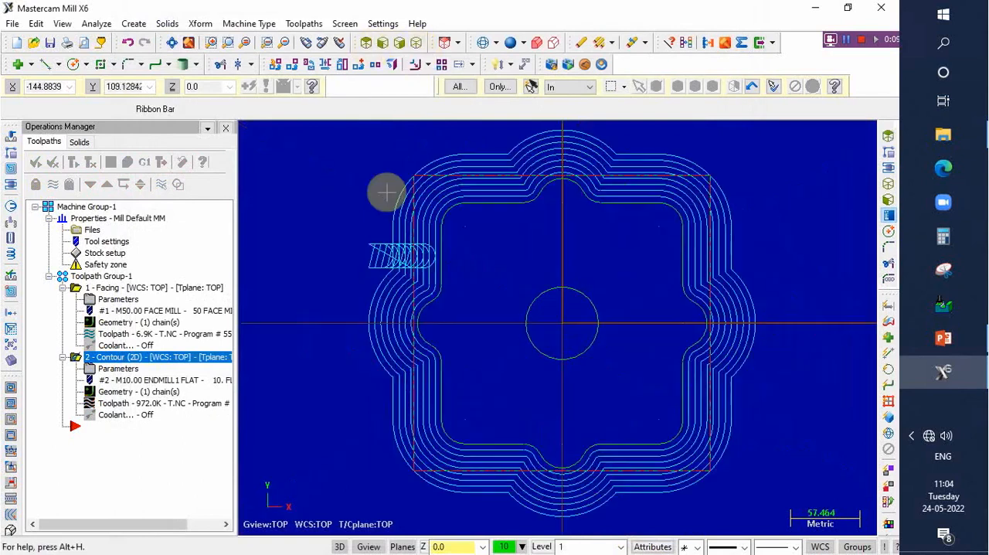
{"action": "scroll", "coordinate": [387, 193], "scroll_direction": "up", "scroll_amount": 1}
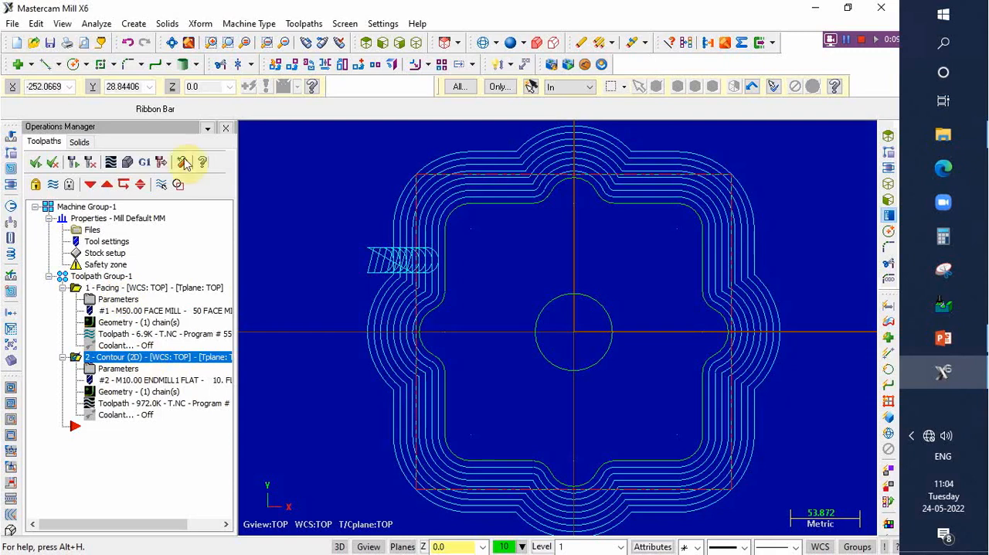
{"action": "left_click", "coordinate": [313, 24]}
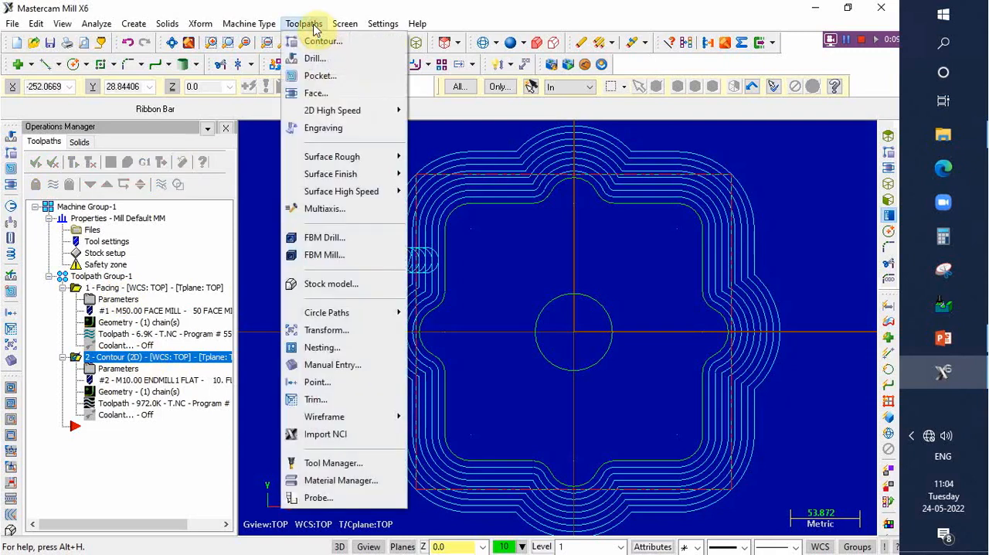
{"action": "left_click", "coordinate": [325, 76]}
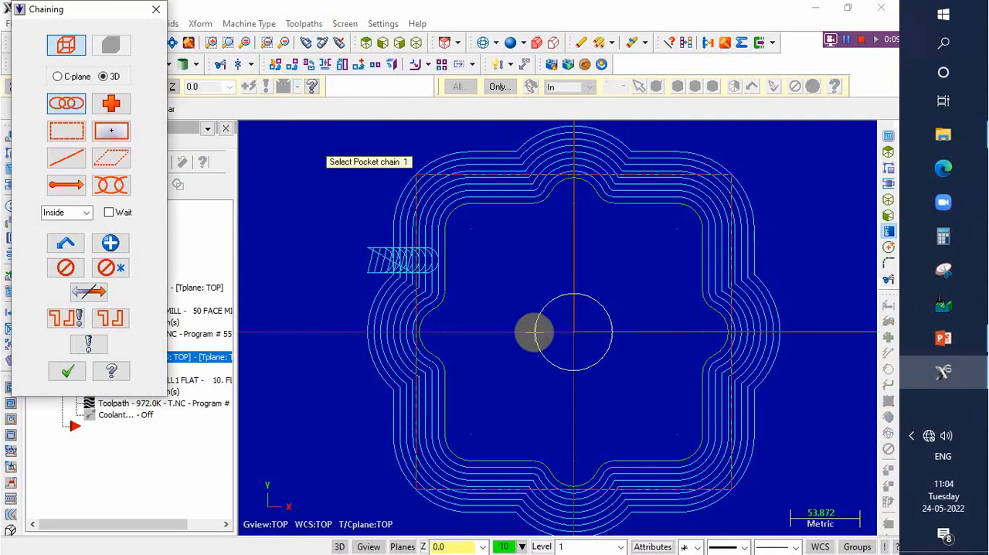
{"action": "left_click", "coordinate": [534, 332]}
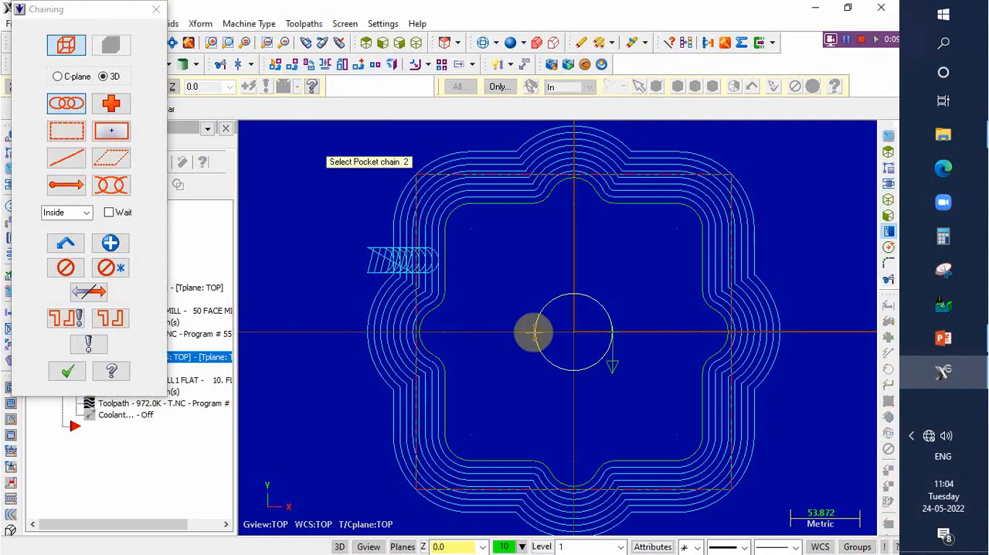
{"action": "left_click", "coordinate": [66, 371]}
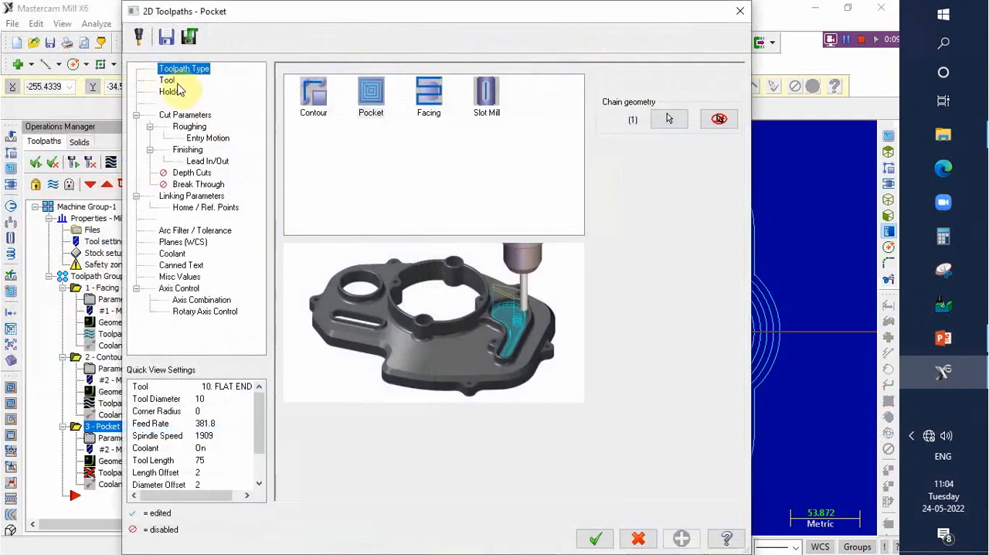
{"action": "left_click", "coordinate": [167, 81]}
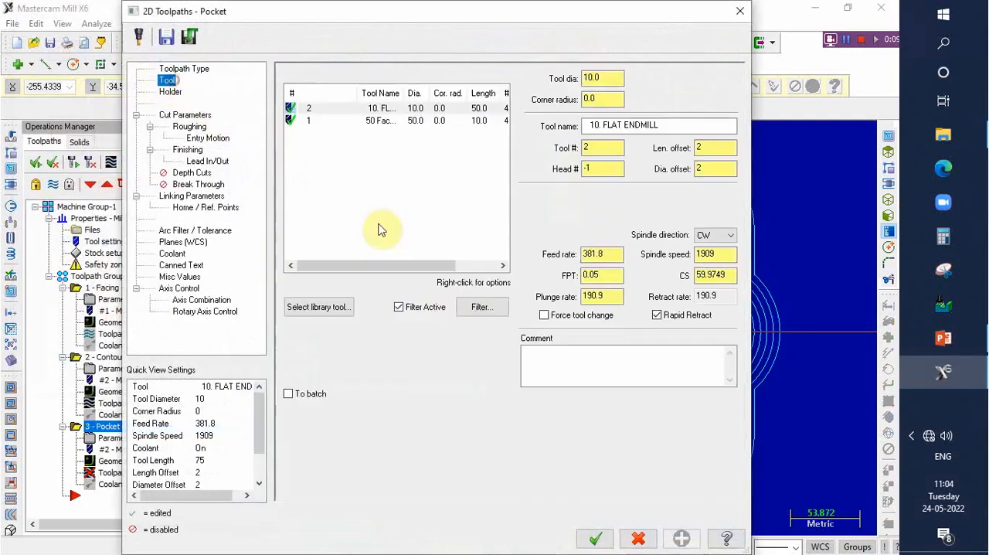
{"action": "left_click", "coordinate": [378, 109]}
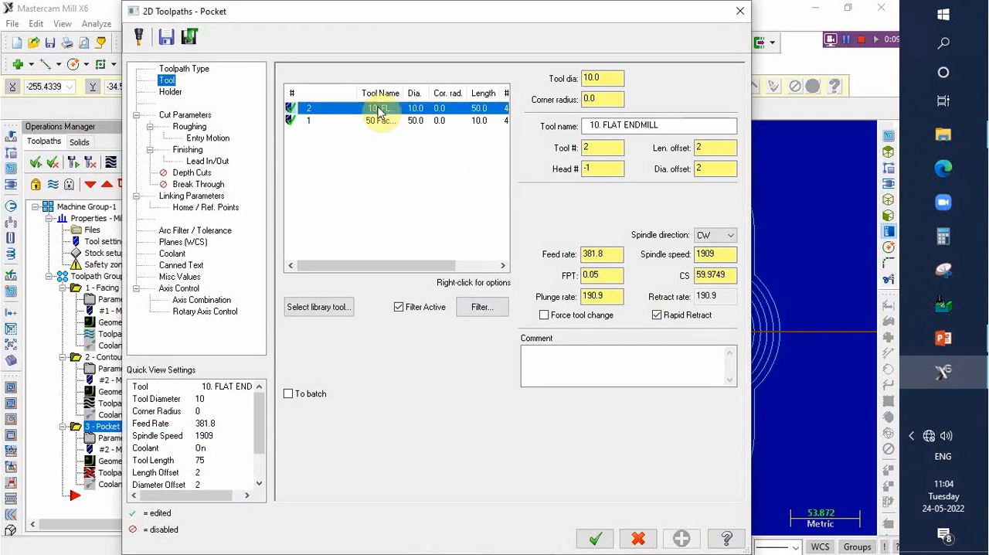
- Set the pocket's roughing method to Parallel Spiral, Clean Corners and its entry motion to Helix
{"action": "left_click", "coordinate": [189, 114]}
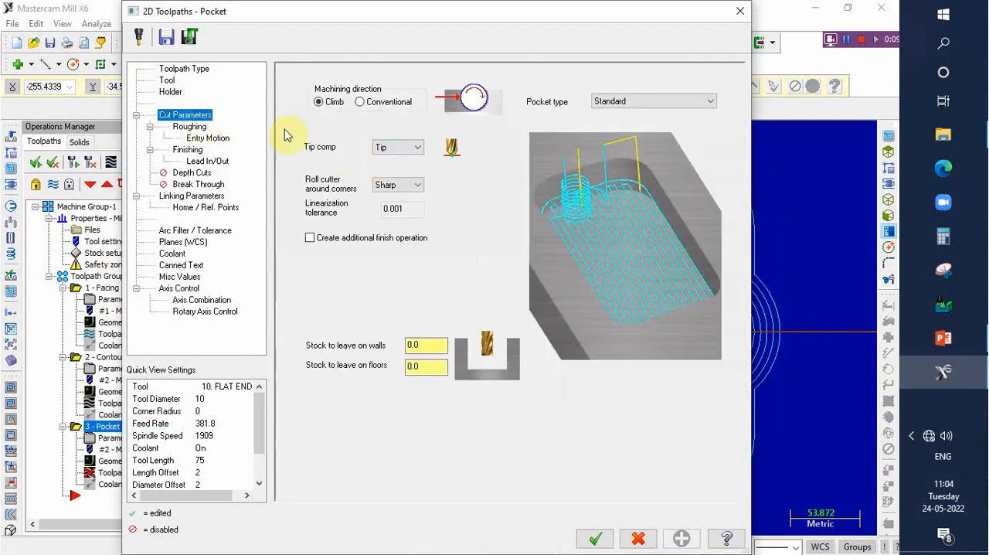
{"action": "left_click", "coordinate": [200, 127]}
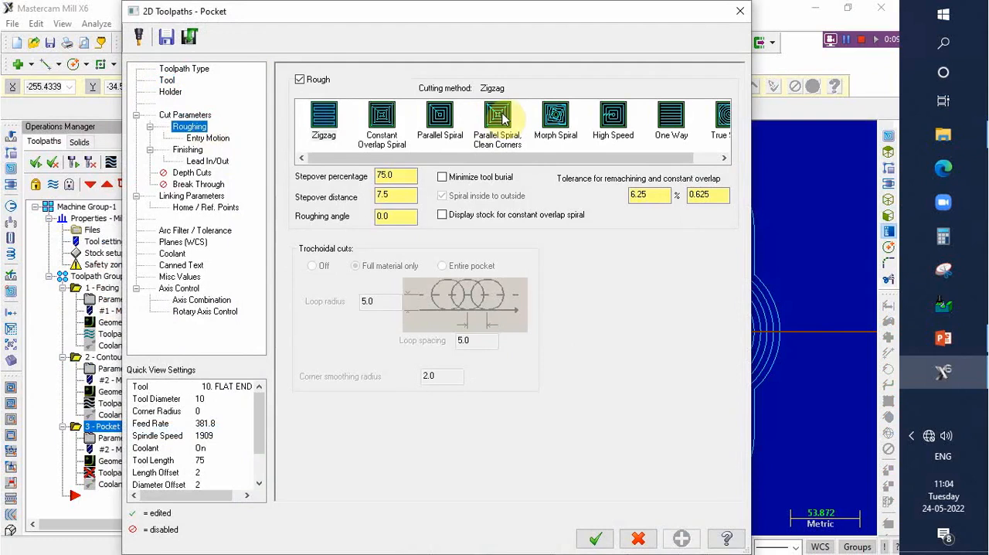
{"action": "left_click", "coordinate": [501, 118]}
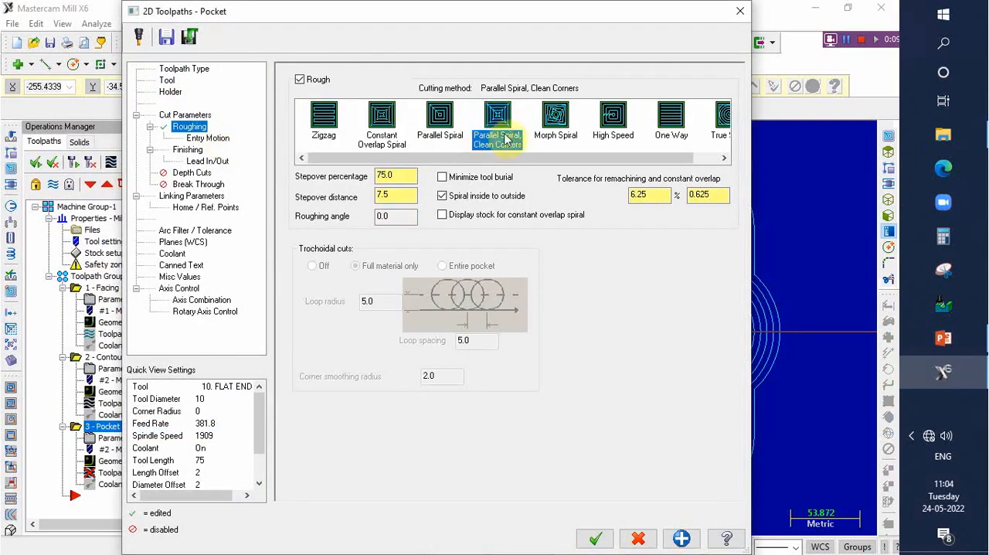
{"action": "left_click", "coordinate": [207, 138]}
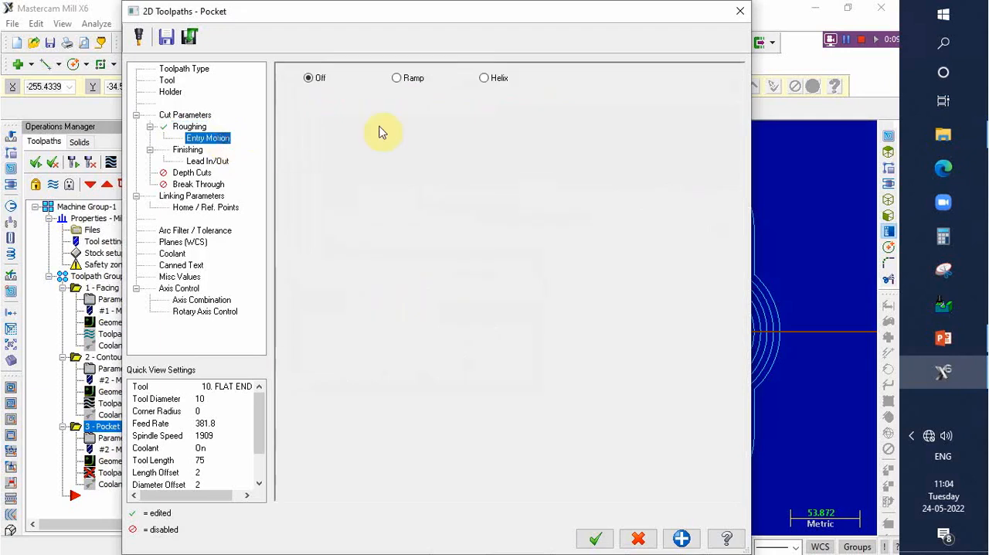
{"action": "left_click", "coordinate": [484, 79]}
- Enable pocket depth cuts with a max rough step of 0.5 and keep the tool down
{"action": "left_click", "coordinate": [191, 173]}
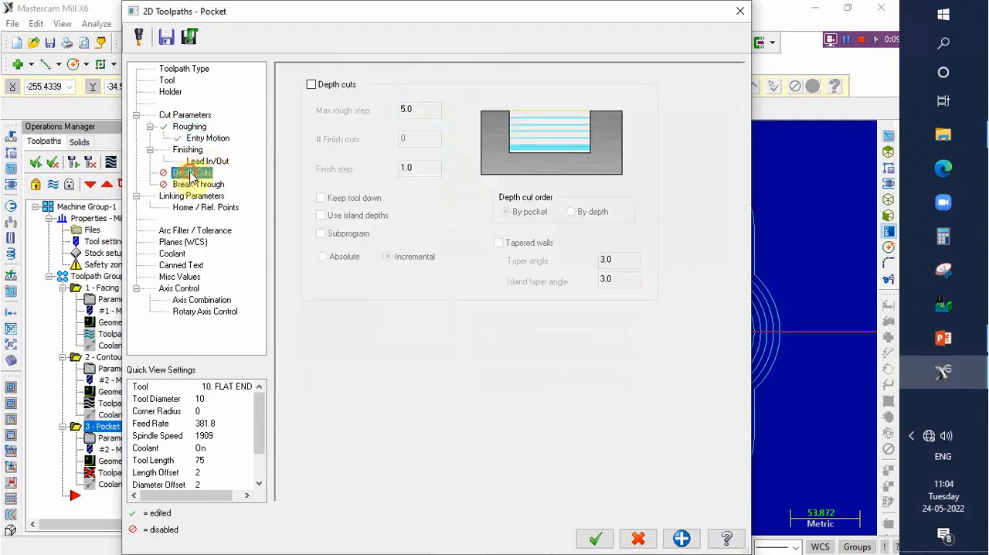
{"action": "left_click", "coordinate": [311, 84]}
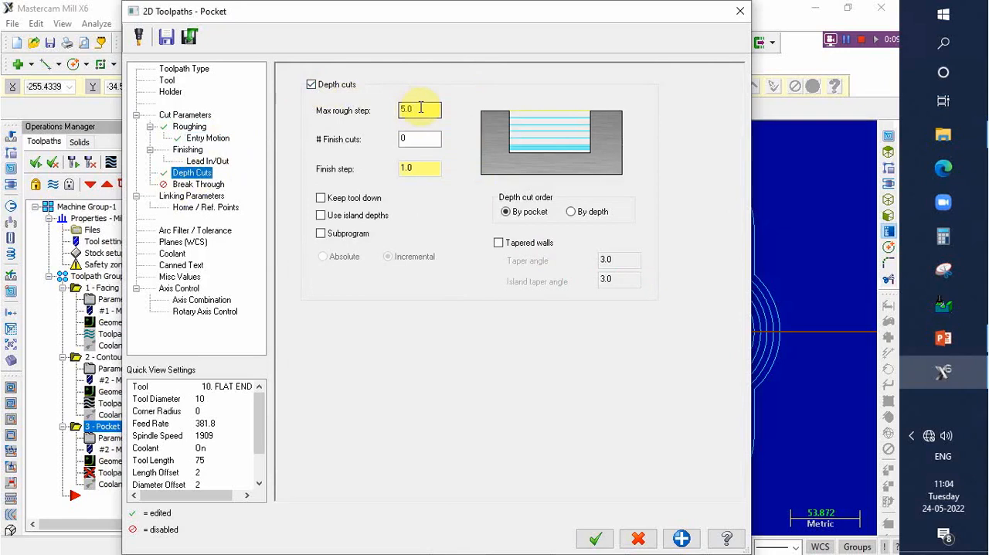
{"action": "left_click_drag", "start_coordinate": [421, 108], "coordinate": [374, 109]}
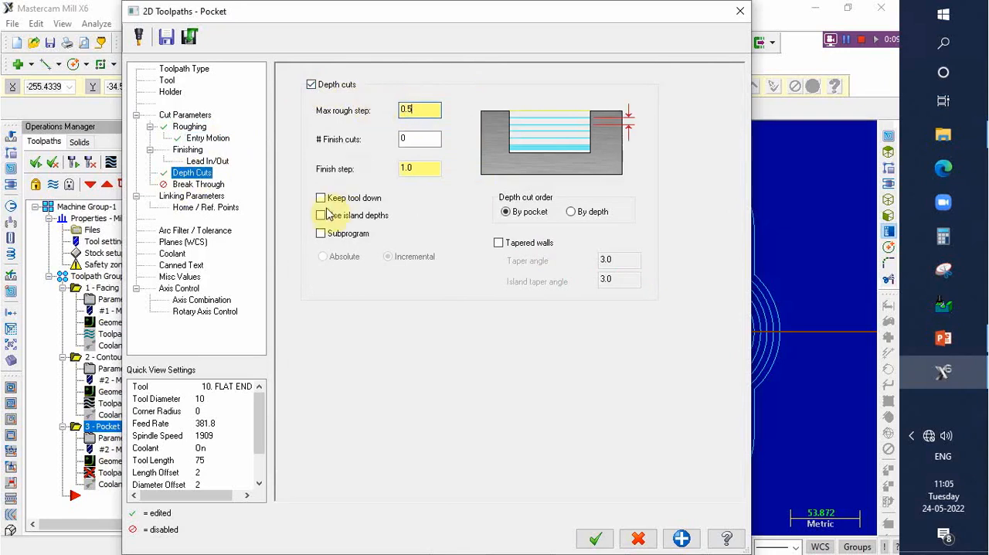
- Set the pocket's top of stock to 0 and its depth to absolute -10, and generate the toolpath
{"action": "left_click", "coordinate": [194, 195]}
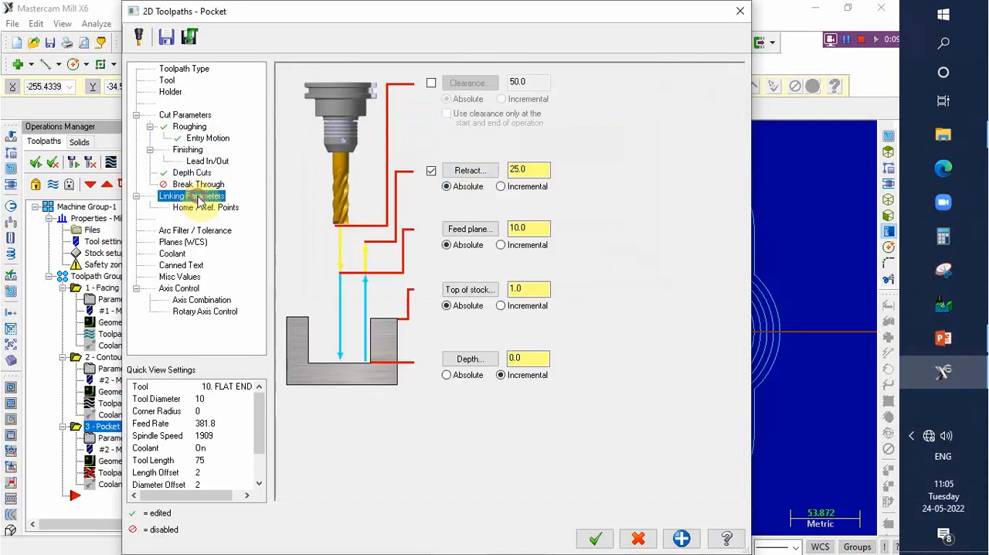
{"action": "left_click", "coordinate": [446, 376]}
{"action": "left_click_drag", "start_coordinate": [528, 289], "coordinate": [466, 288]}
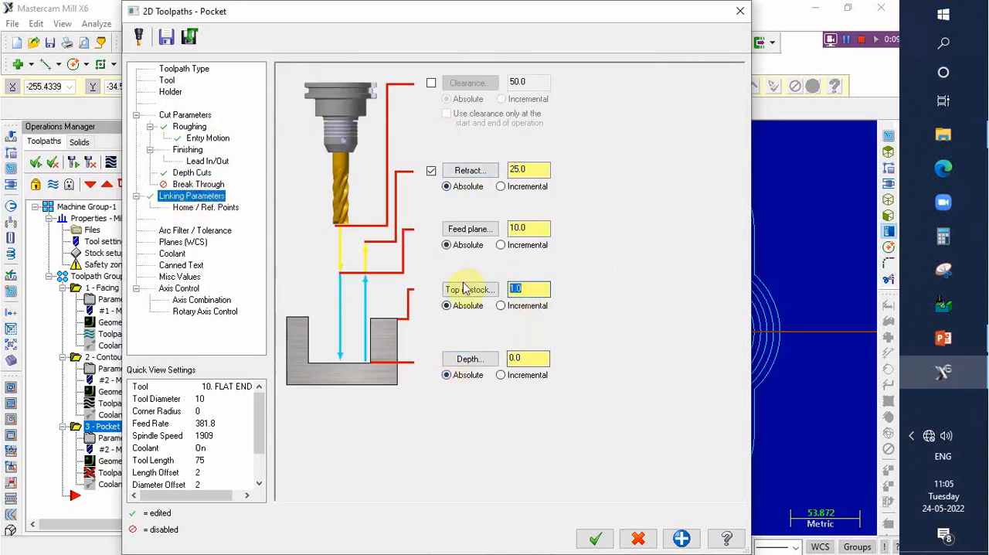
{"action": "double_click", "coordinate": [530, 360]}
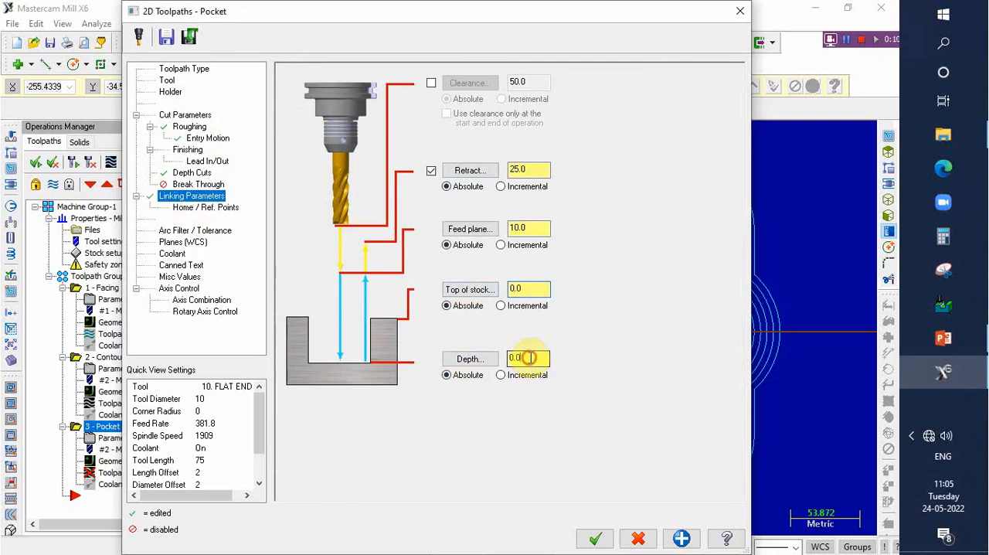
{"action": "left_click_drag", "start_coordinate": [527, 357], "coordinate": [490, 363]}
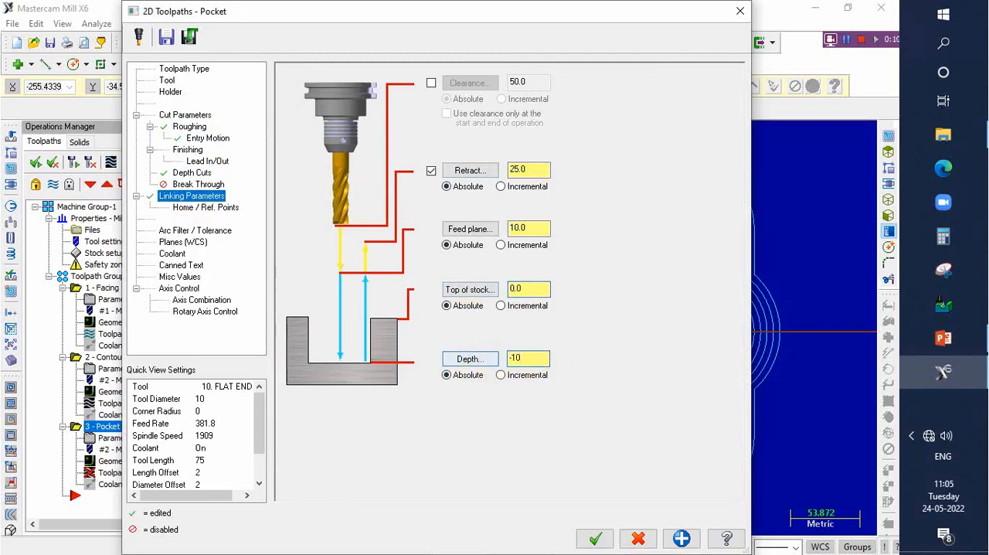
{"action": "left_click", "coordinate": [601, 539]}
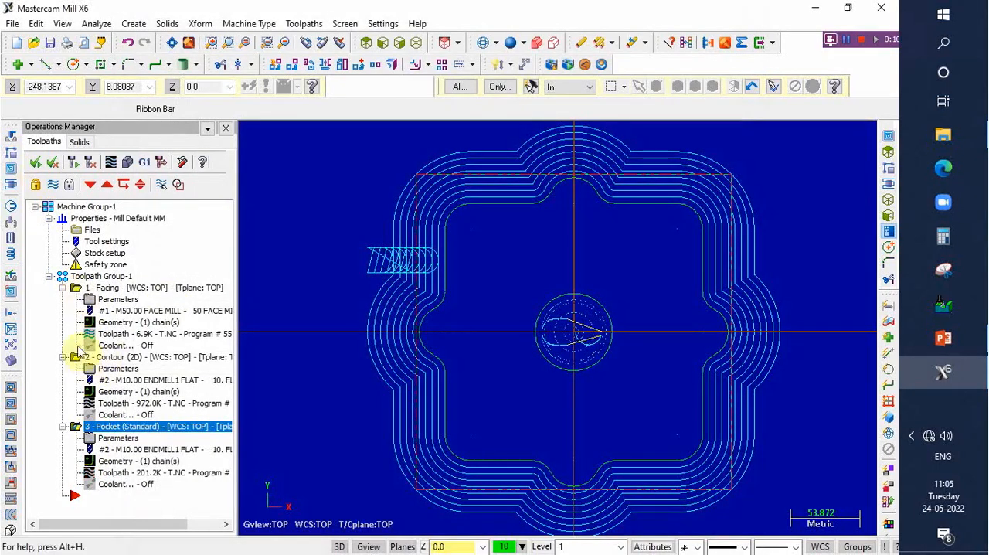
- Run a verification of all operations in isometric view, simulating the tool and holder at slightly reduced speed
{"action": "left_click", "coordinate": [83, 427]}
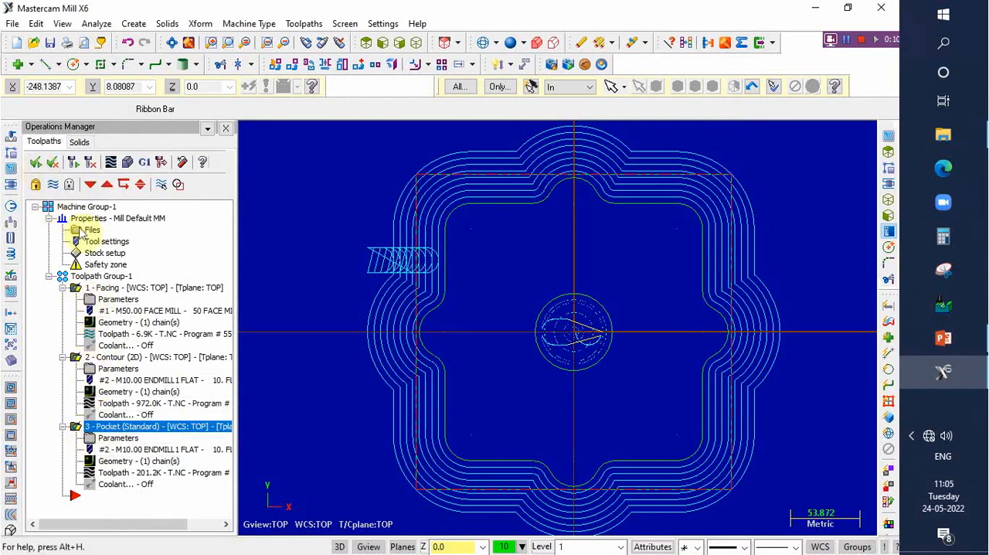
{"action": "left_click", "coordinate": [73, 164]}
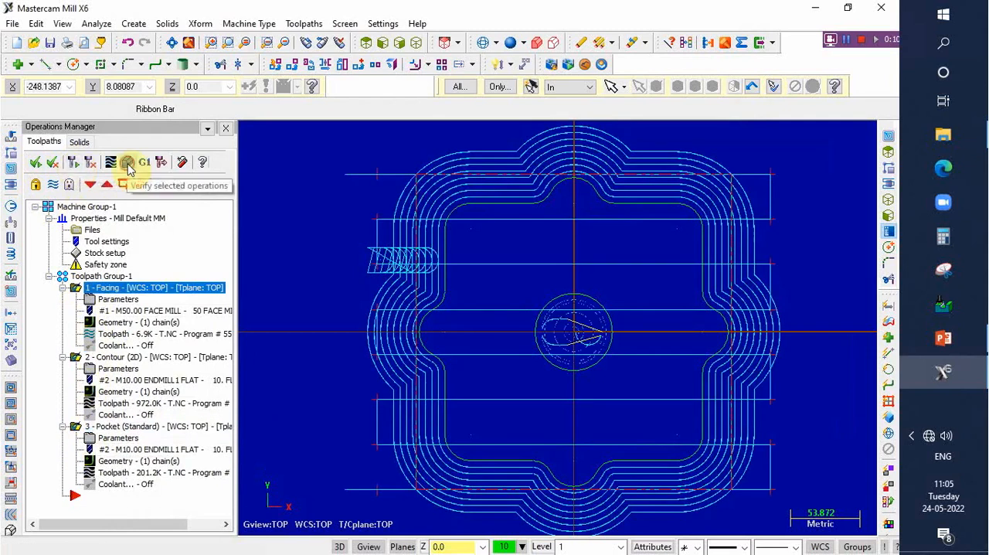
{"action": "left_click", "coordinate": [128, 161]}
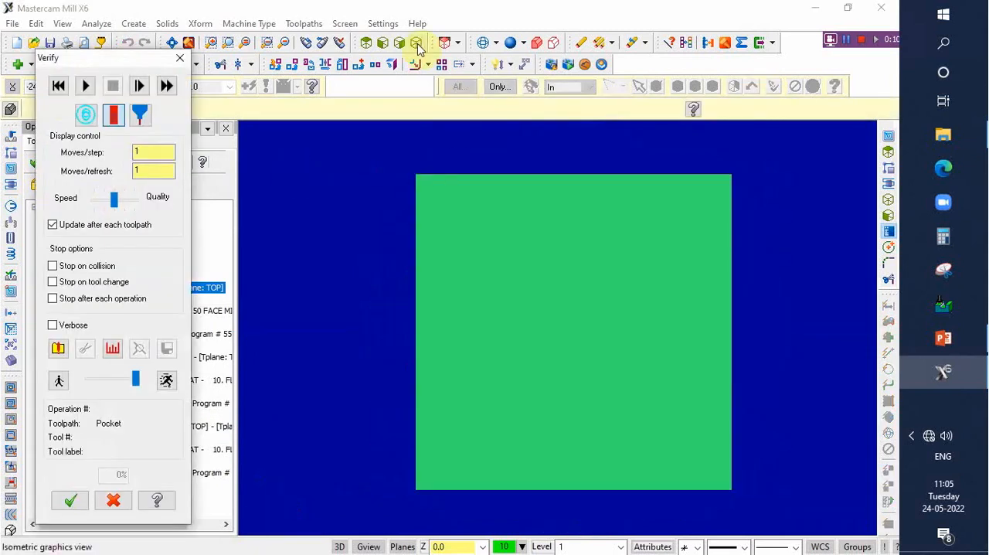
{"action": "left_click", "coordinate": [418, 44]}
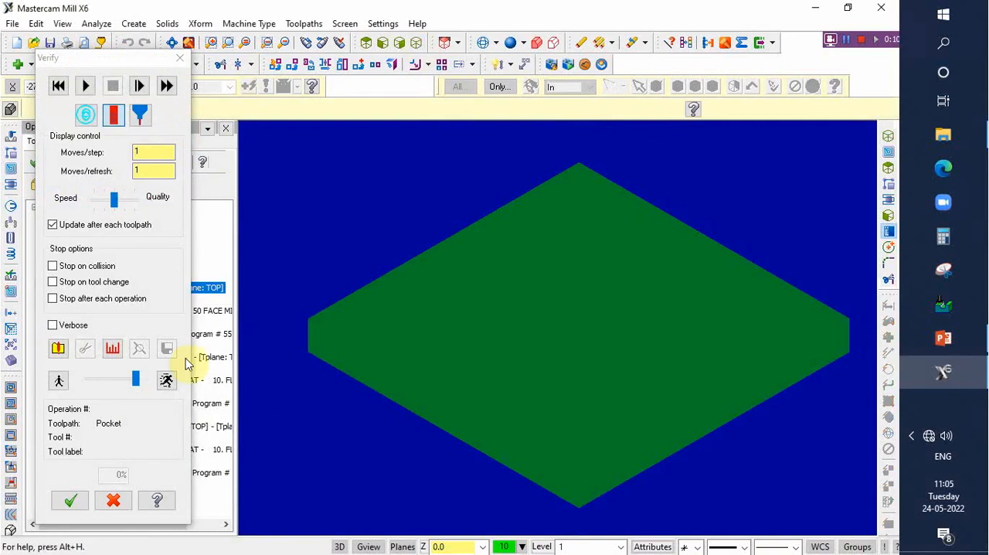
{"action": "mouse_move", "coordinate": [136, 388]}
{"action": "left_mouse_down"}
{"action": "mouse_move", "coordinate": [106, 389]}
{"action": "mouse_move", "coordinate": [130, 390]}
{"action": "left_mouse_up"}
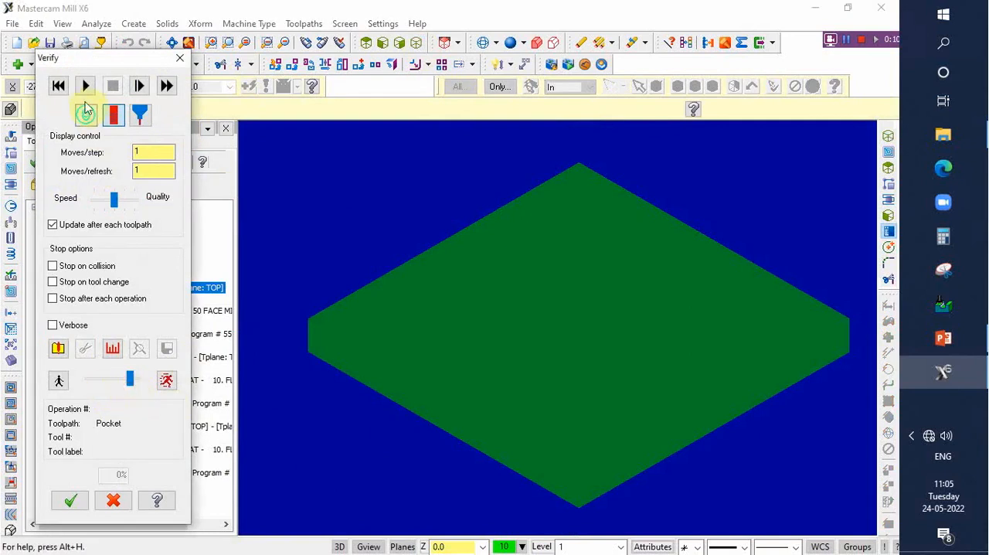
{"action": "left_click", "coordinate": [139, 116]}
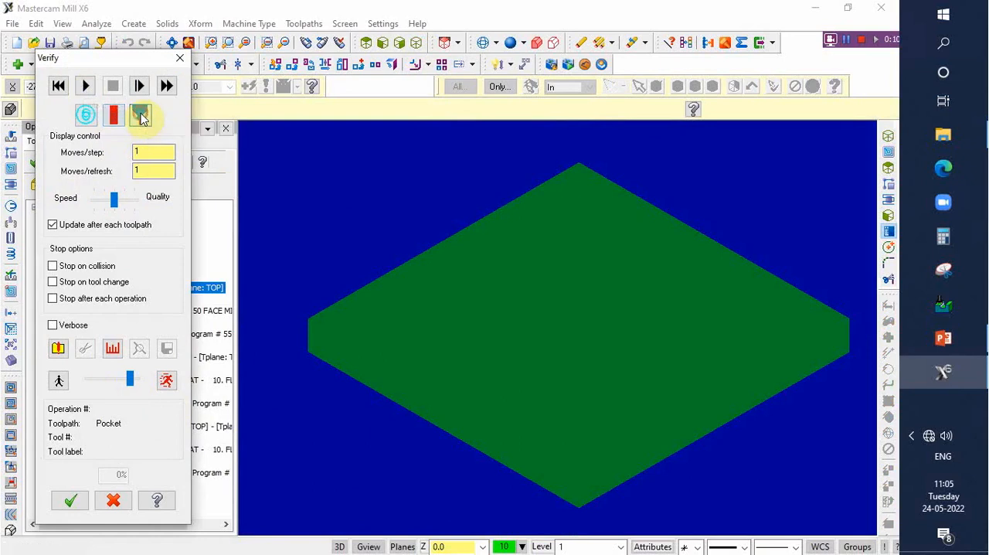
{"action": "left_click", "coordinate": [86, 86]}
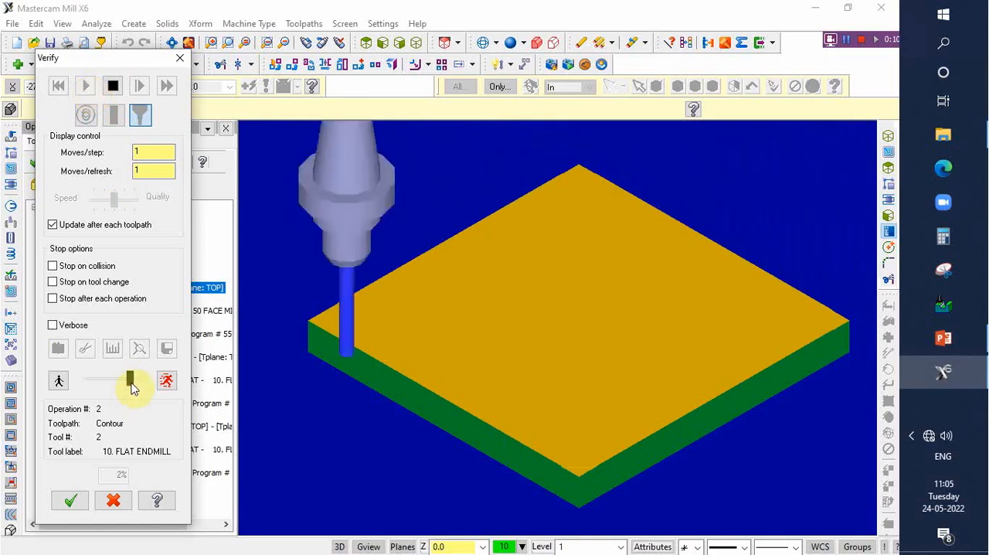
- Raise the simulation to maximum speed, examine the machined part from several angles until machining ends, and close the verification
{"action": "left_click_drag", "start_coordinate": [132, 387], "coordinate": [143, 388]}
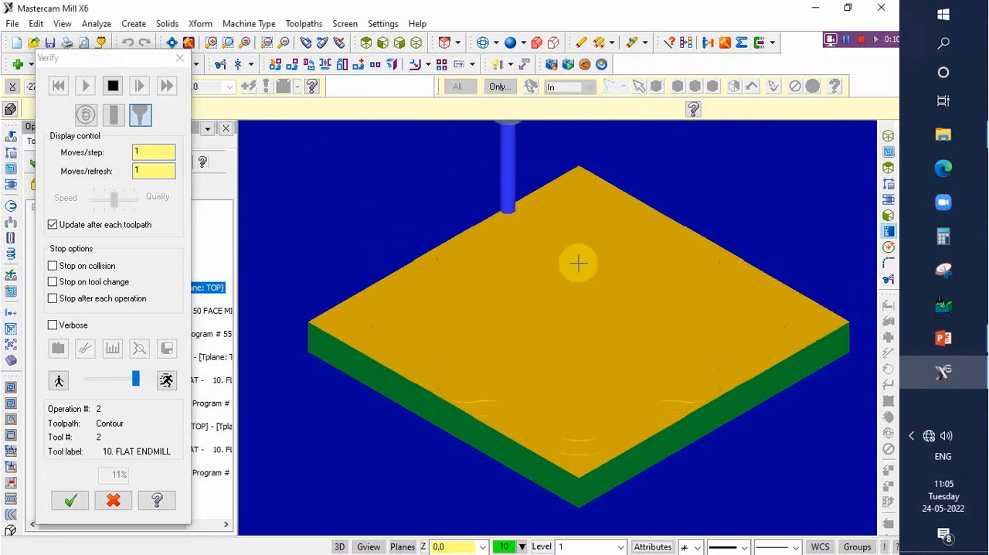
{"action": "scroll", "coordinate": [552, 288], "scroll_direction": "down", "scroll_amount": 3}
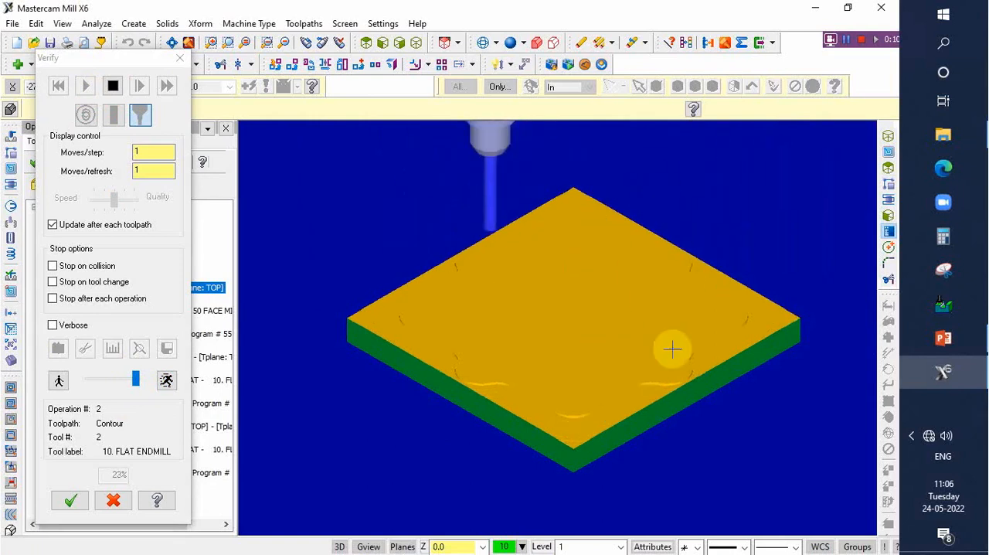
{"action": "middle_click_drag", "start_coordinate": [673, 350], "coordinate": [609, 327]}
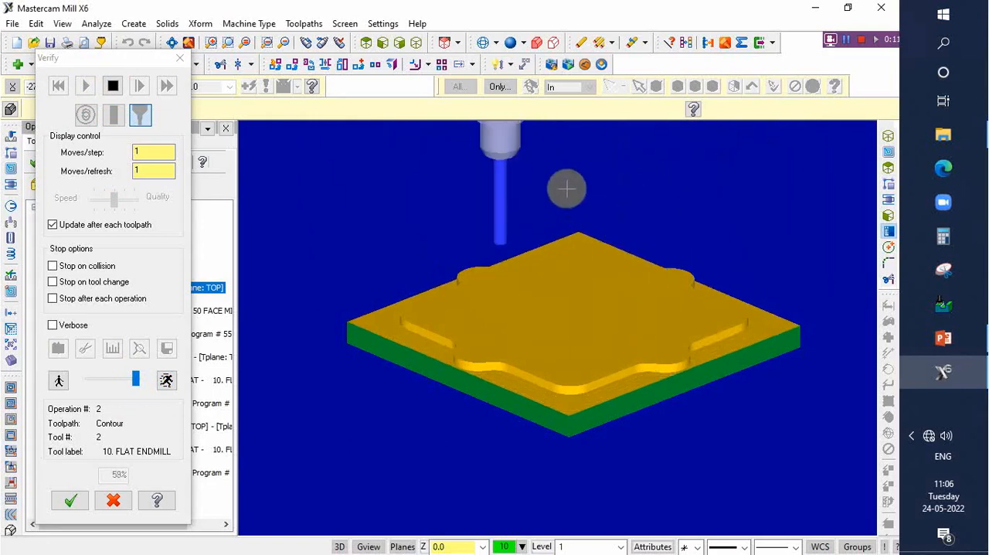
{"action": "mouse_move", "coordinate": [531, 185]}
{"action": "middle_mouse_down"}
{"action": "mouse_move", "coordinate": [506, 191]}
{"action": "mouse_move", "coordinate": [547, 190]}
{"action": "mouse_move", "coordinate": [521, 190]}
{"action": "middle_mouse_up"}
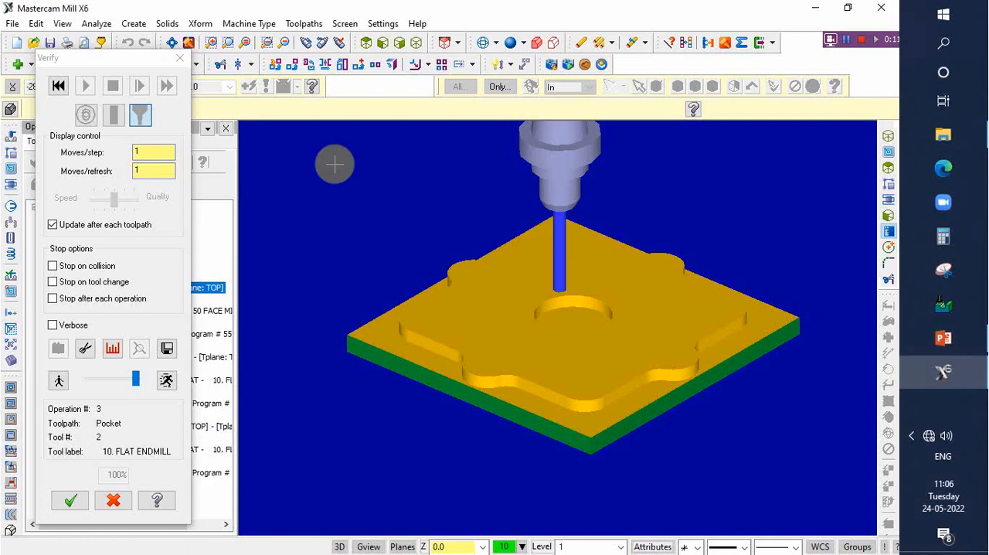
{"action": "middle_click_drag", "start_coordinate": [459, 203], "coordinate": [410, 176]}
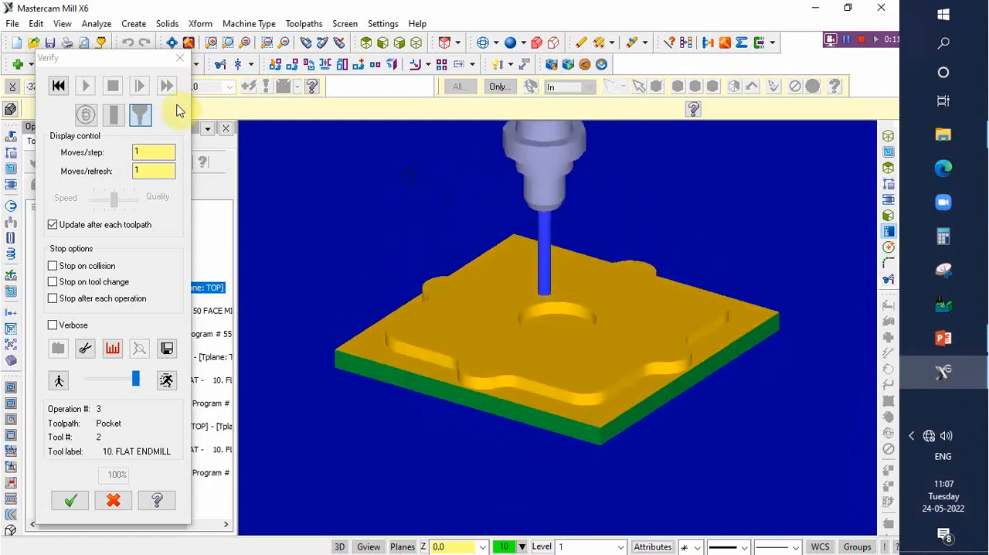
{"action": "left_click", "coordinate": [180, 59]}
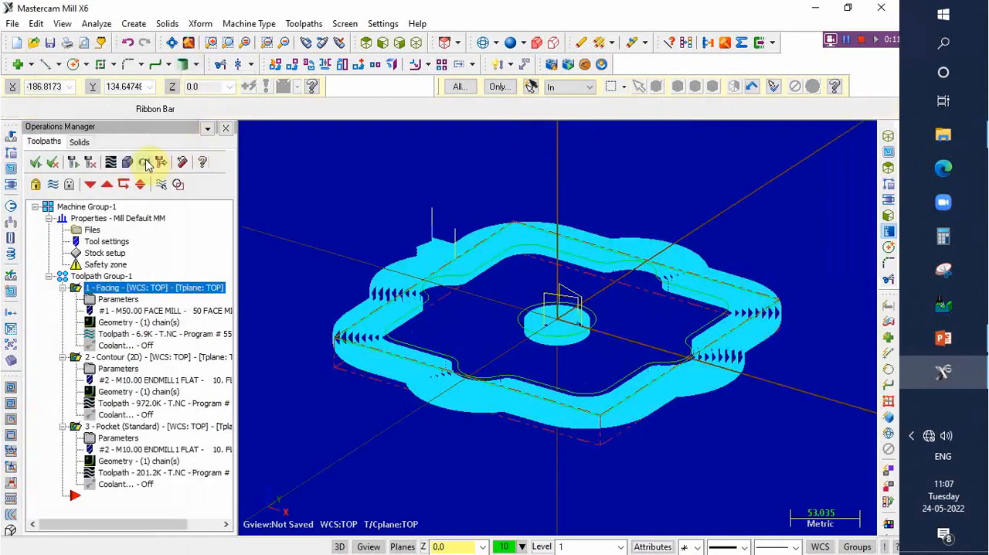
- Post-process the toolpaths with the default NC file options and save the program to the Desktop as tttt
{"action": "left_click", "coordinate": [145, 162]}
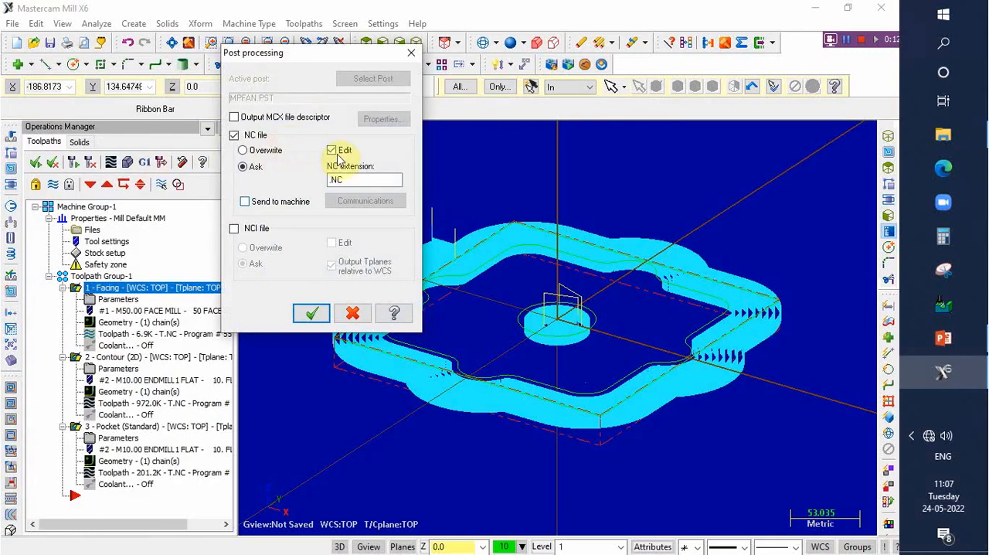
{"action": "left_click", "coordinate": [312, 313]}
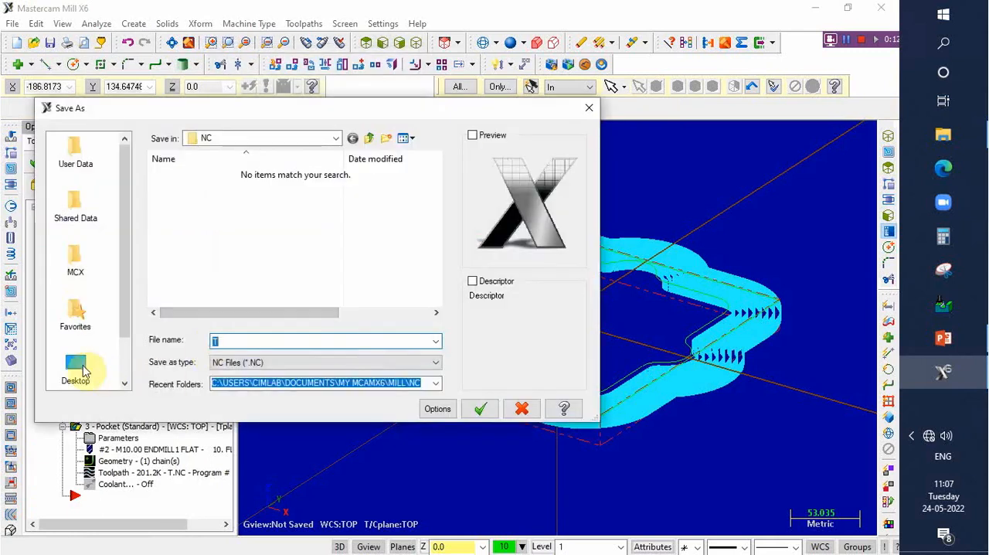
{"action": "left_click", "coordinate": [76, 368]}
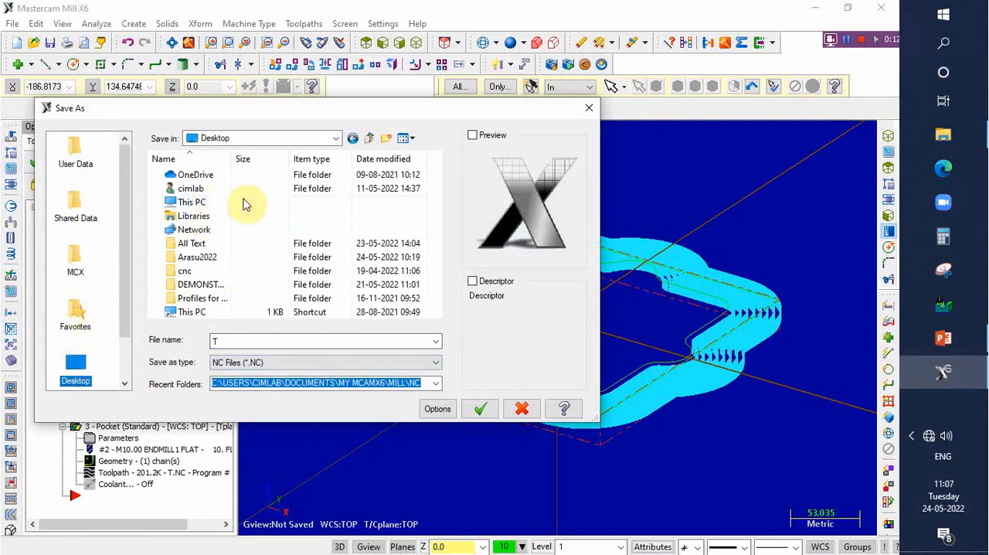
{"action": "left_click", "coordinate": [232, 341]}
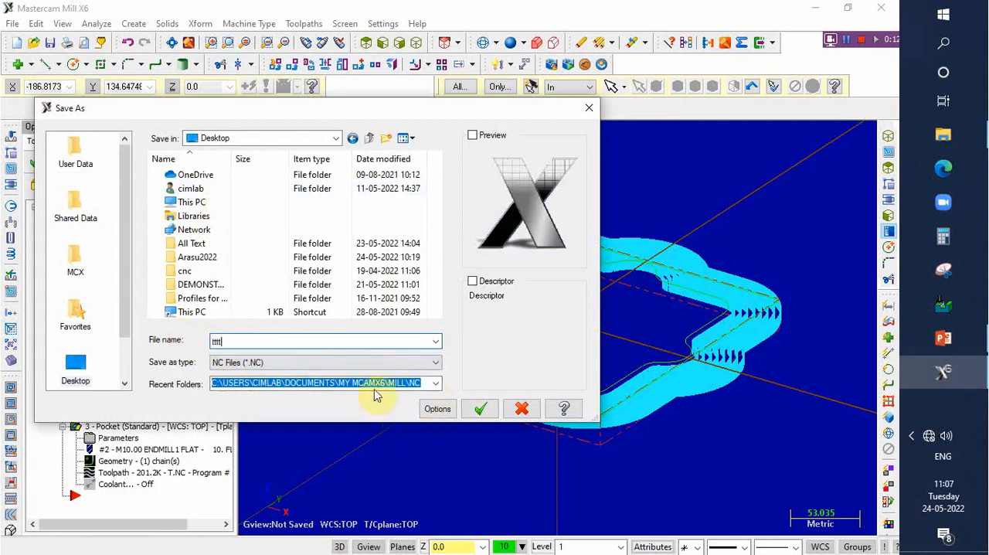
{"action": "left_click", "coordinate": [480, 412]}
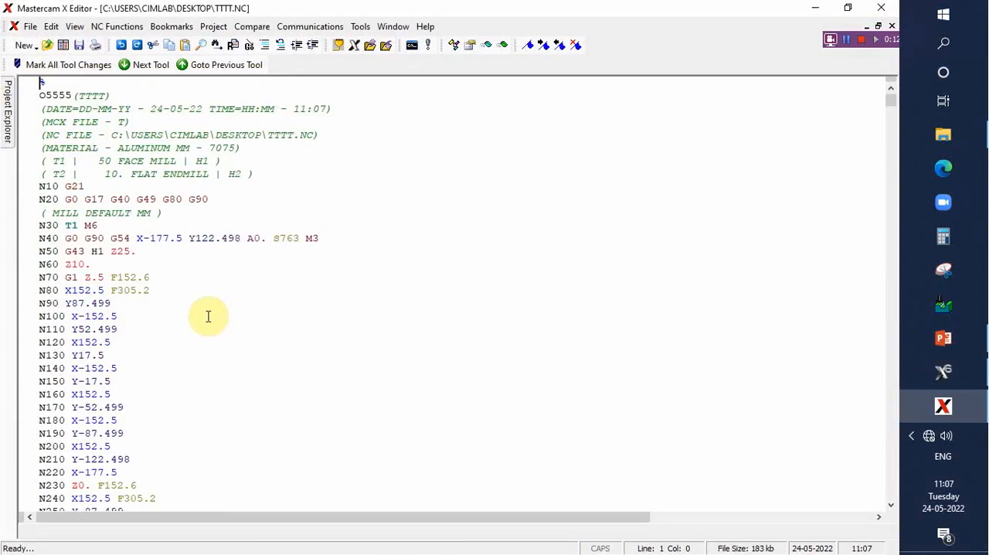
- Examine the posted NC program from its header and opening facing moves down to the closing M30 line
{"action": "scroll", "coordinate": [208, 316], "scroll_direction": "down", "scroll_amount": 2}
{"action": "scroll", "coordinate": [193, 278], "scroll_direction": "up", "scroll_amount": 2}
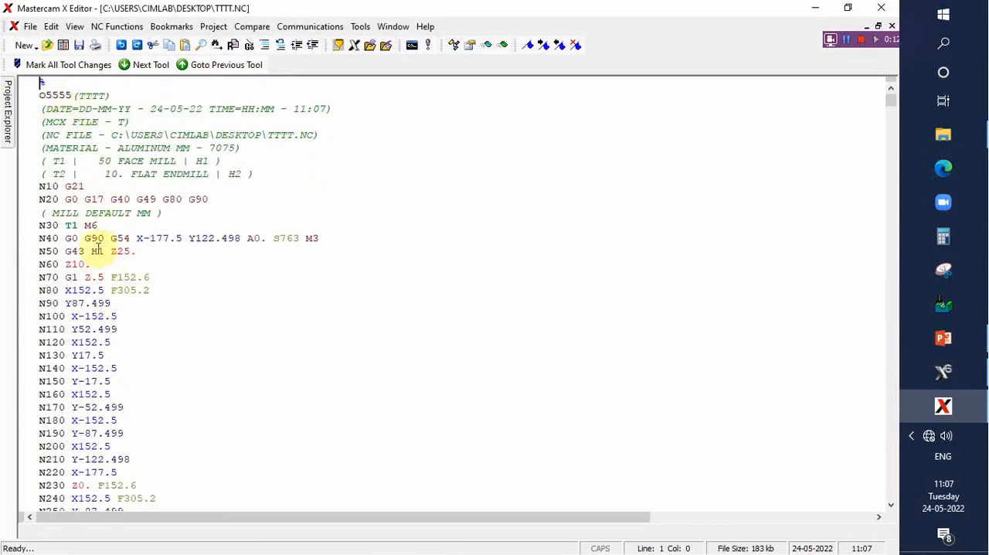
{"action": "scroll", "coordinate": [138, 313], "scroll_direction": "down", "scroll_amount": 2}
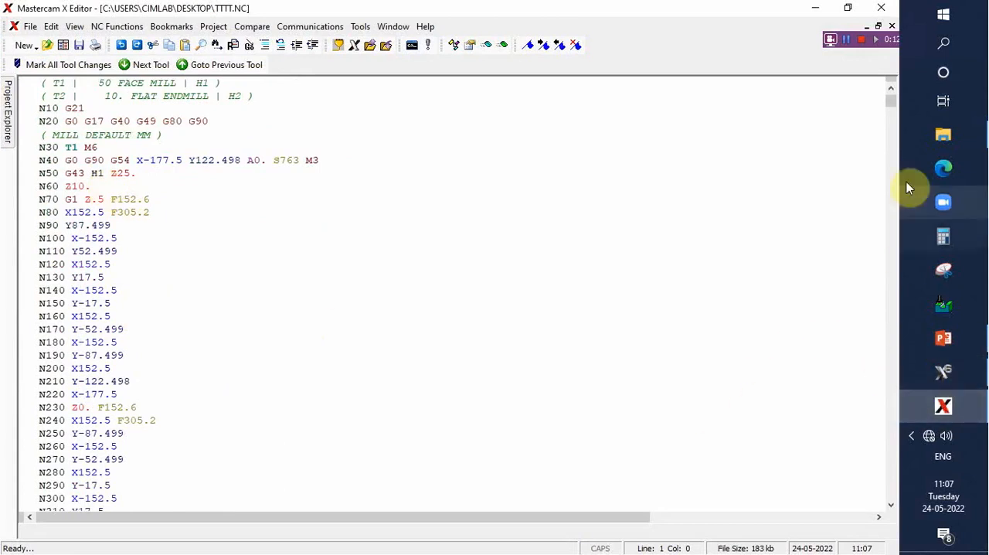
{"action": "left_click_drag", "start_coordinate": [892, 106], "coordinate": [881, 510]}
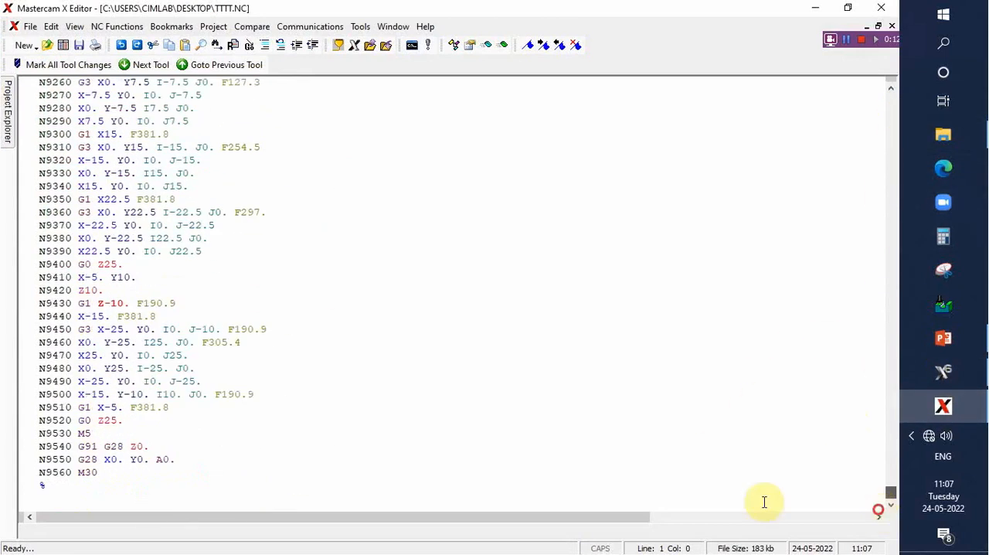
{"action": "left_click", "coordinate": [110, 472]}
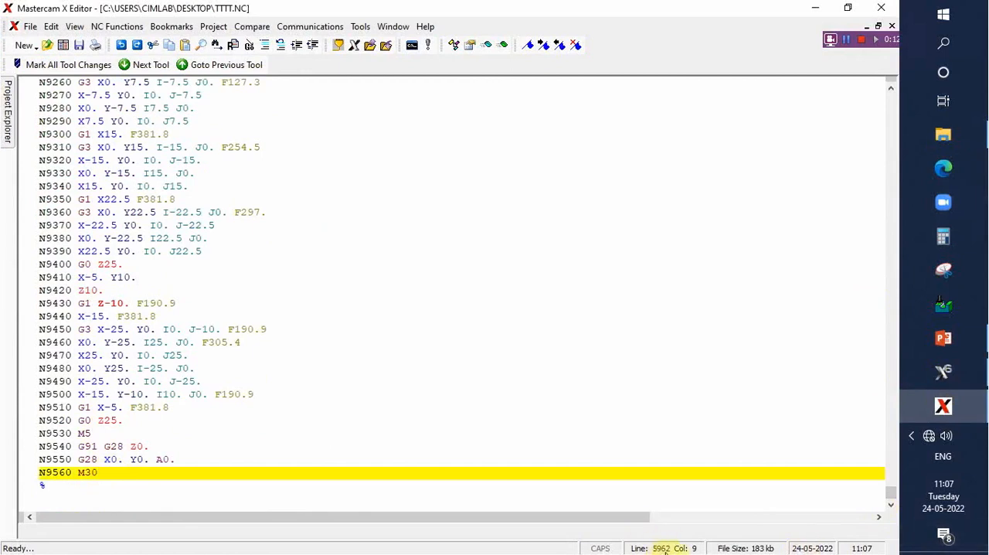
- Review the pocket depth passes backwards from the end of the NC code, and return to the program header
{"action": "scroll", "coordinate": [425, 357], "scroll_direction": "up", "scroll_amount": 5}
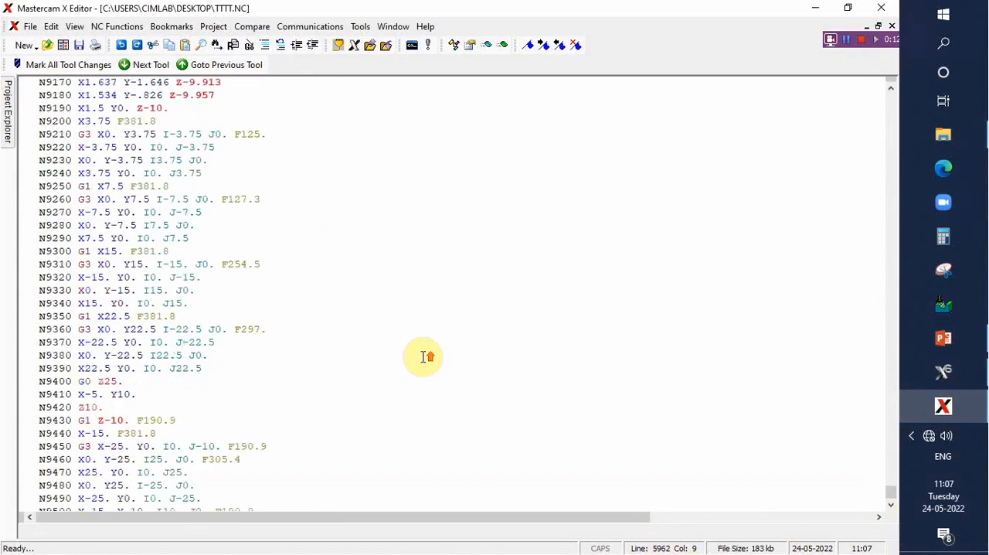
{"action": "scroll", "coordinate": [424, 357], "scroll_direction": "up", "scroll_amount": 15}
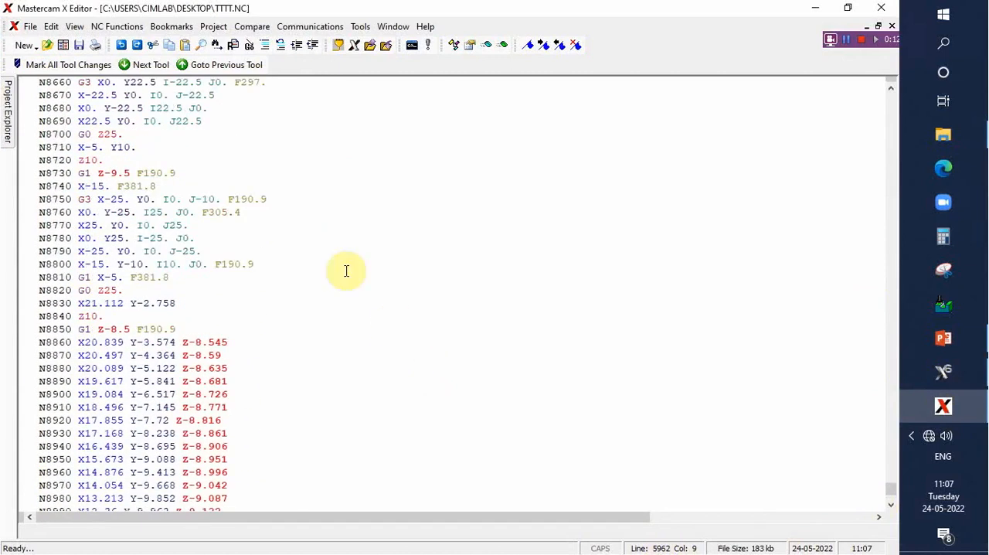
{"action": "scroll", "coordinate": [329, 263], "scroll_direction": "up", "scroll_amount": 19}
{"action": "scroll", "coordinate": [316, 257], "scroll_direction": "up", "scroll_amount": 20}
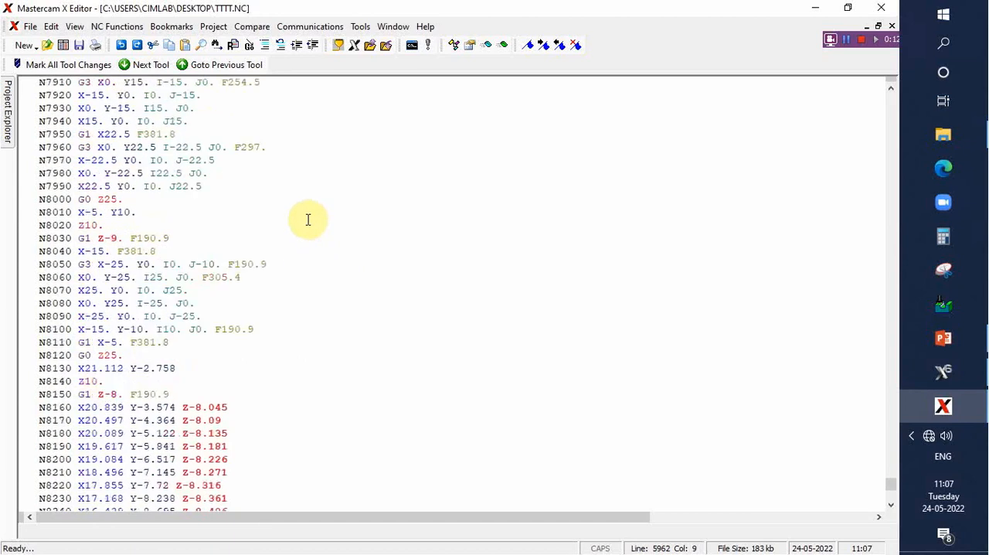
{"action": "scroll", "coordinate": [292, 217], "scroll_direction": "up", "scroll_amount": 20}
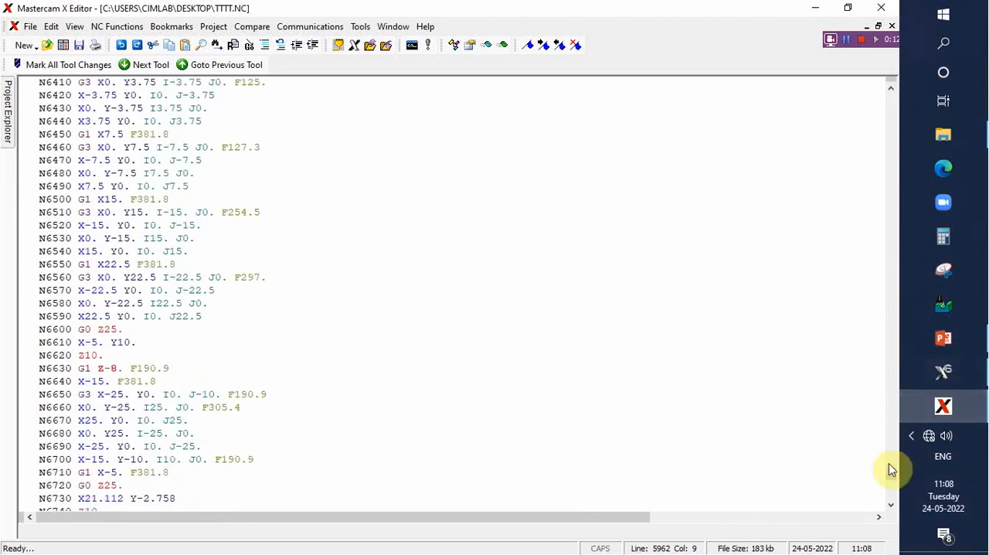
{"action": "scroll", "coordinate": [890, 473], "scroll_direction": "up", "scroll_amount": 20}
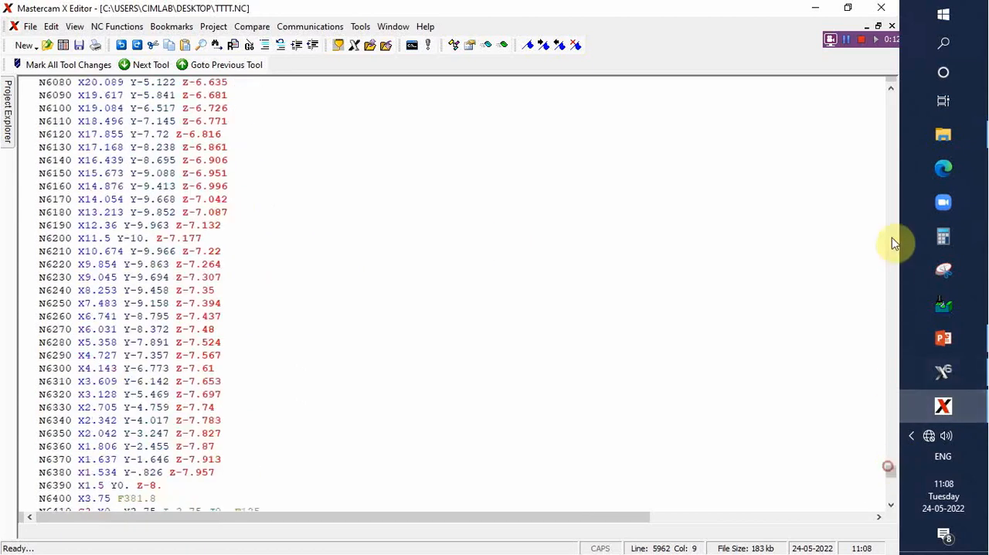
{"action": "left_click", "coordinate": [891, 88]}
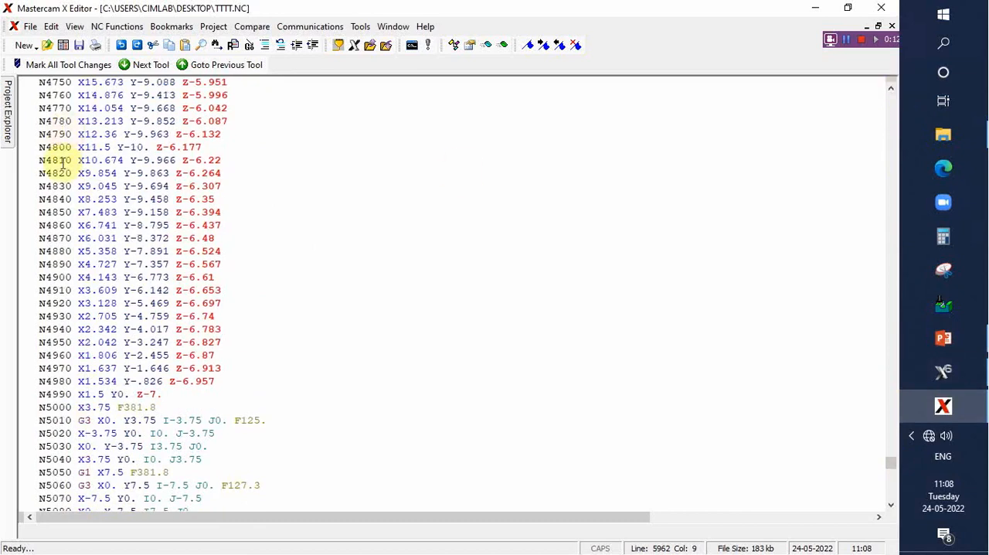
{"action": "left_click_drag", "start_coordinate": [893, 464], "coordinate": [900, 92]}
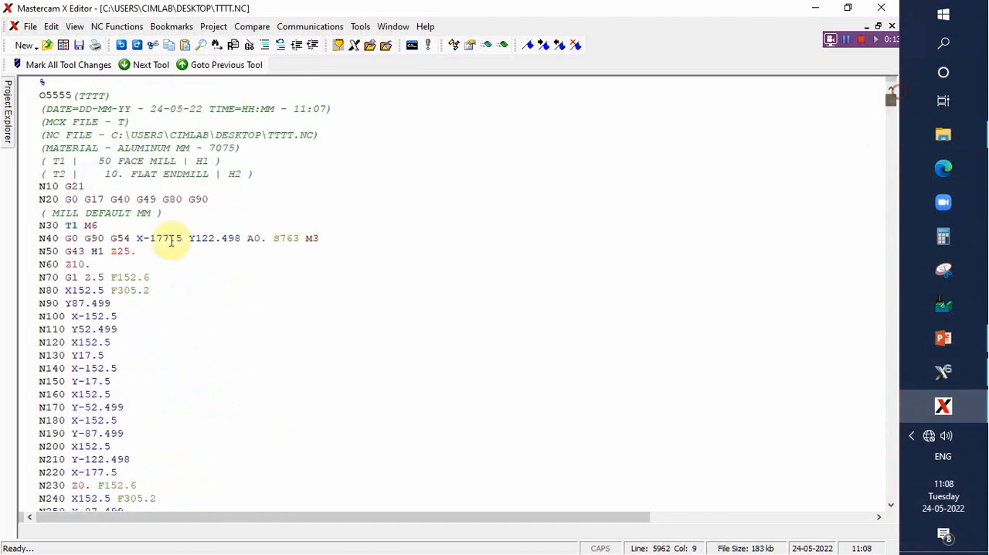